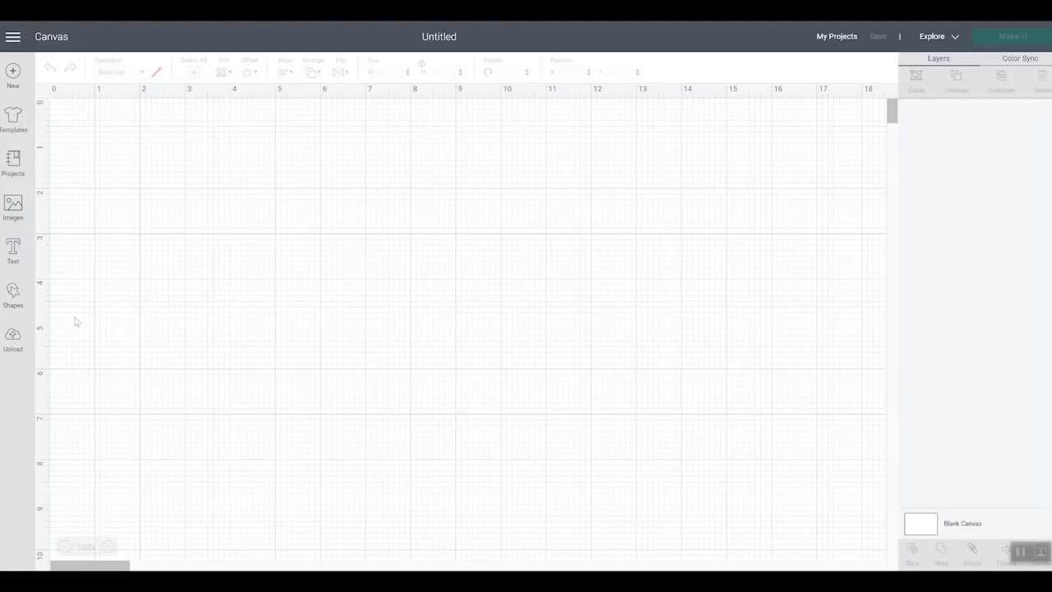
# Upload the sunflower watercolor image from the computer and classify its image type as Complex
pyautogui.click(14, 338)
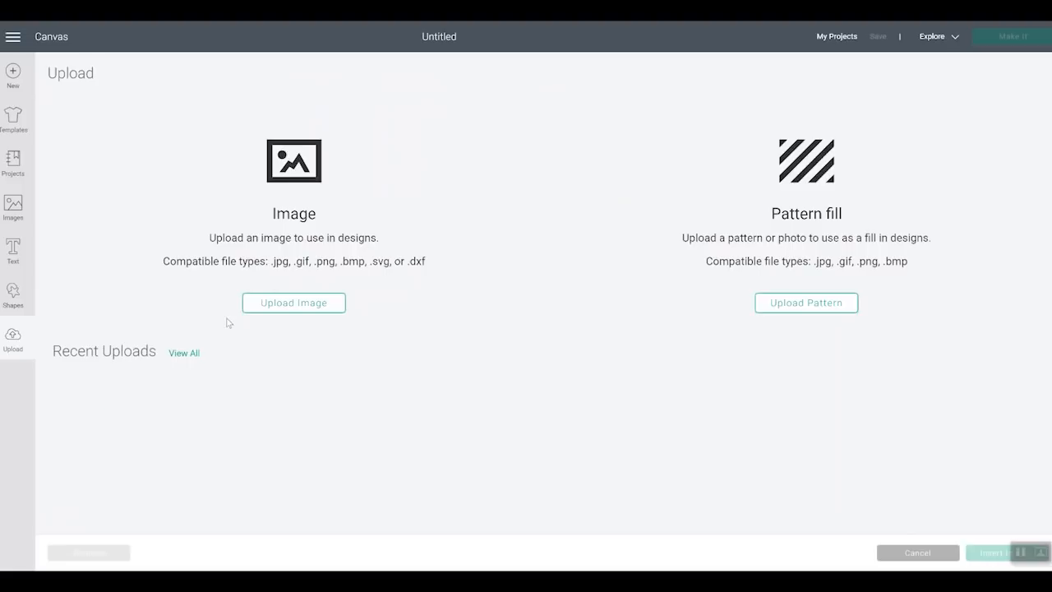
pyautogui.click(288, 304)
pyautogui.click(549, 298)
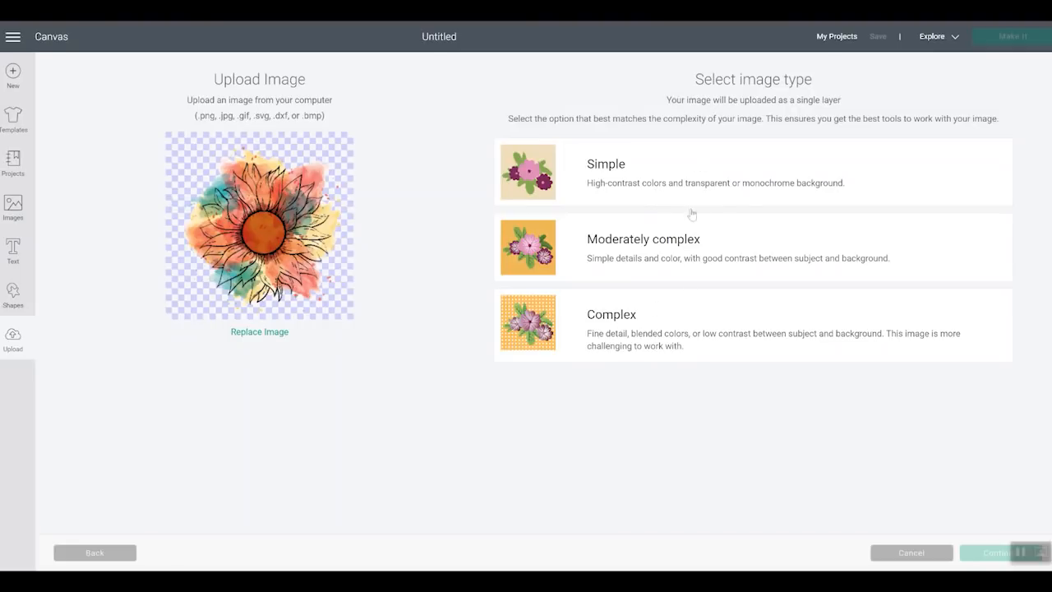
pyautogui.click(673, 324)
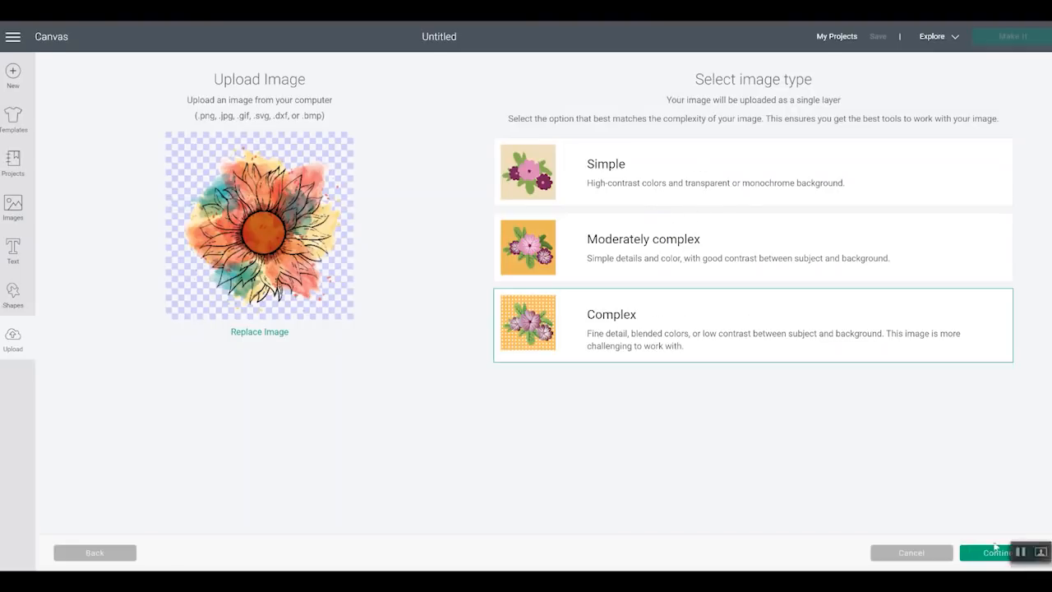
pyautogui.click(981, 553)
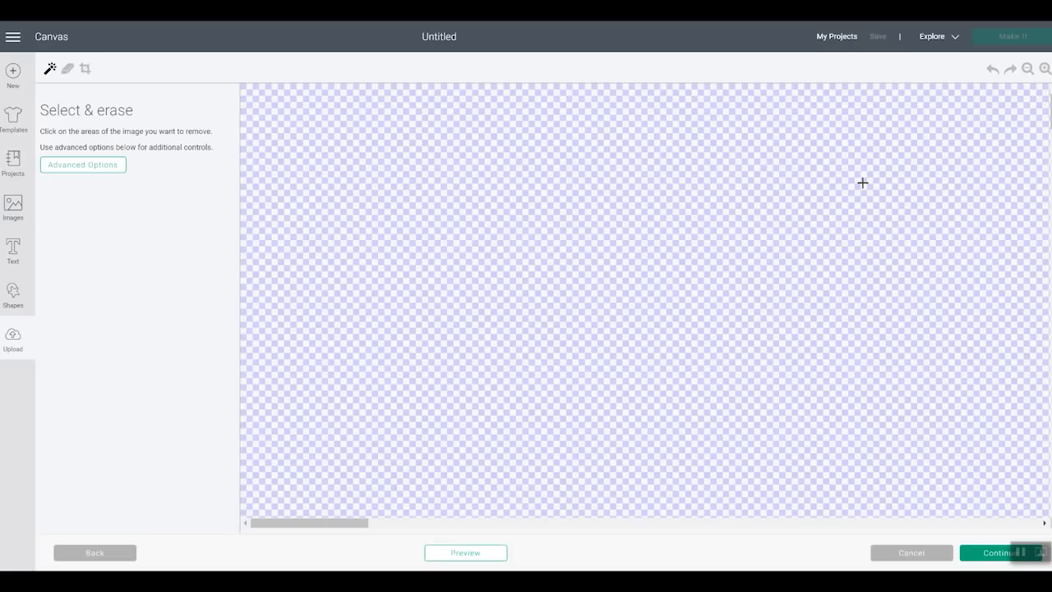
# Check the transparent background around the sunflower and accept the image without erasing anything
pyautogui.click(1026, 70)
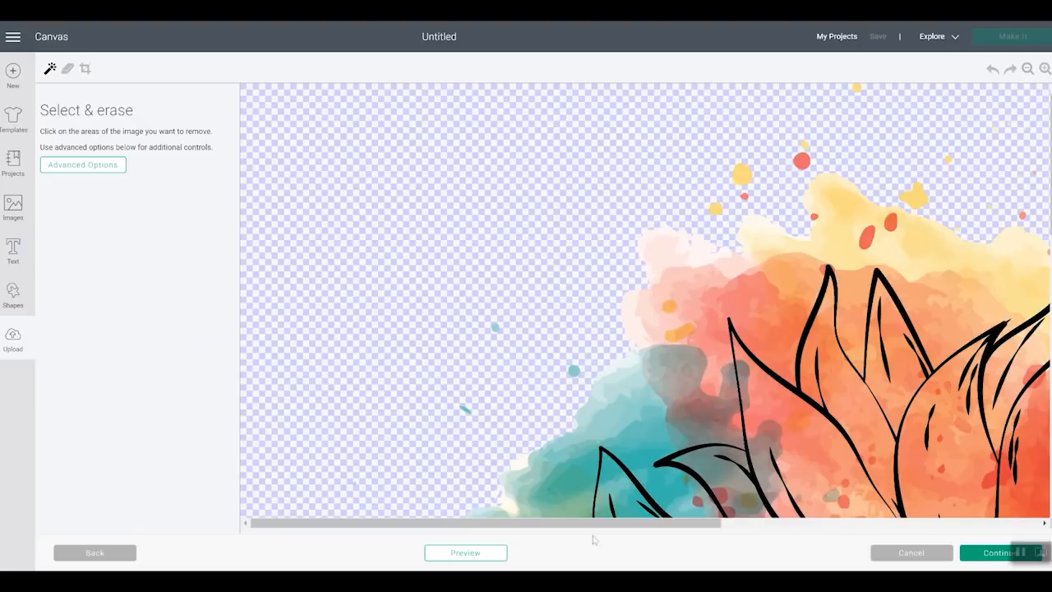
pyautogui.moveTo(601, 523); pyautogui.dragTo(943, 540)
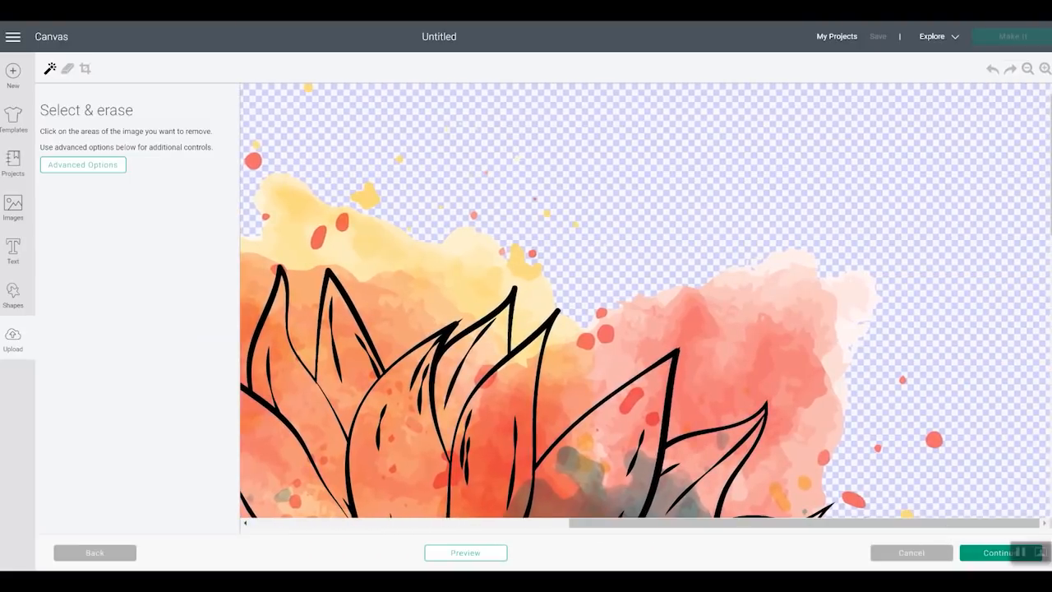
pyautogui.moveTo(1051, 164); pyautogui.dragTo(1051, 411)
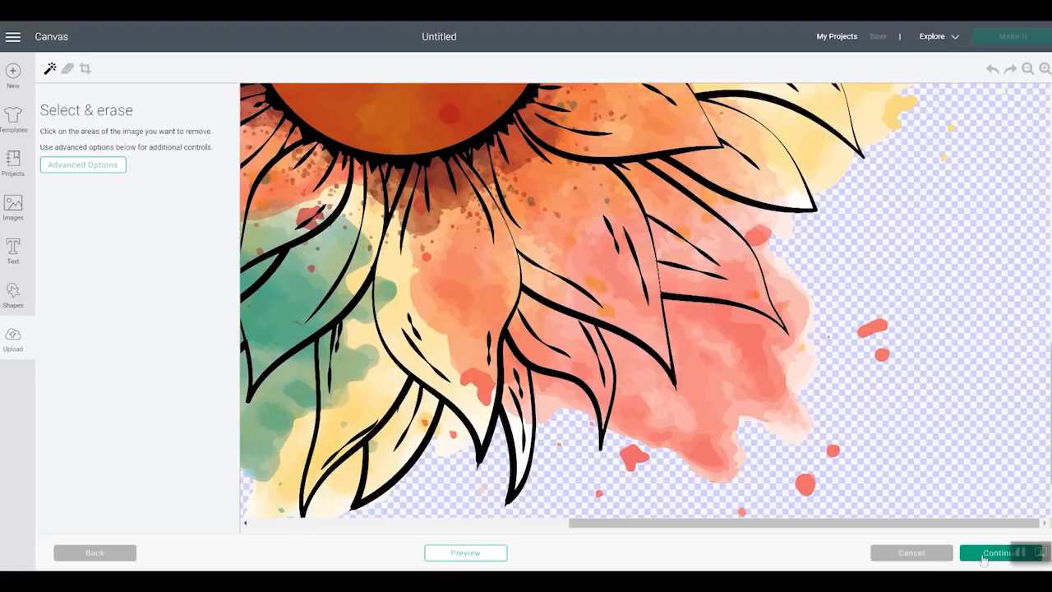
pyautogui.click(983, 556)
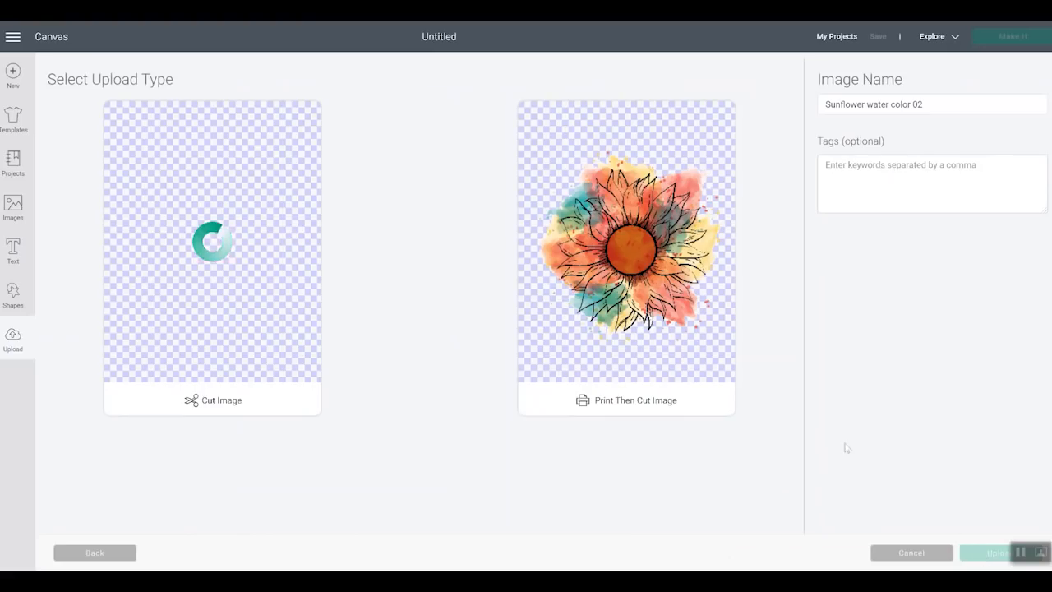
# Save the sunflower upload as a Print Then Cut image and insert it onto the canvas
pyautogui.click(607, 243)
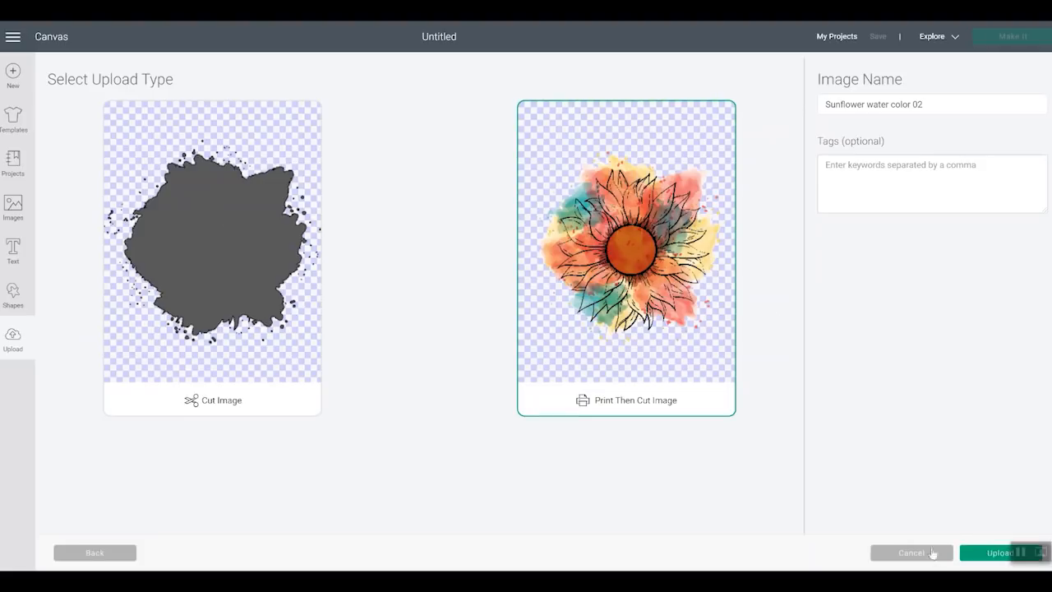
pyautogui.click(990, 553)
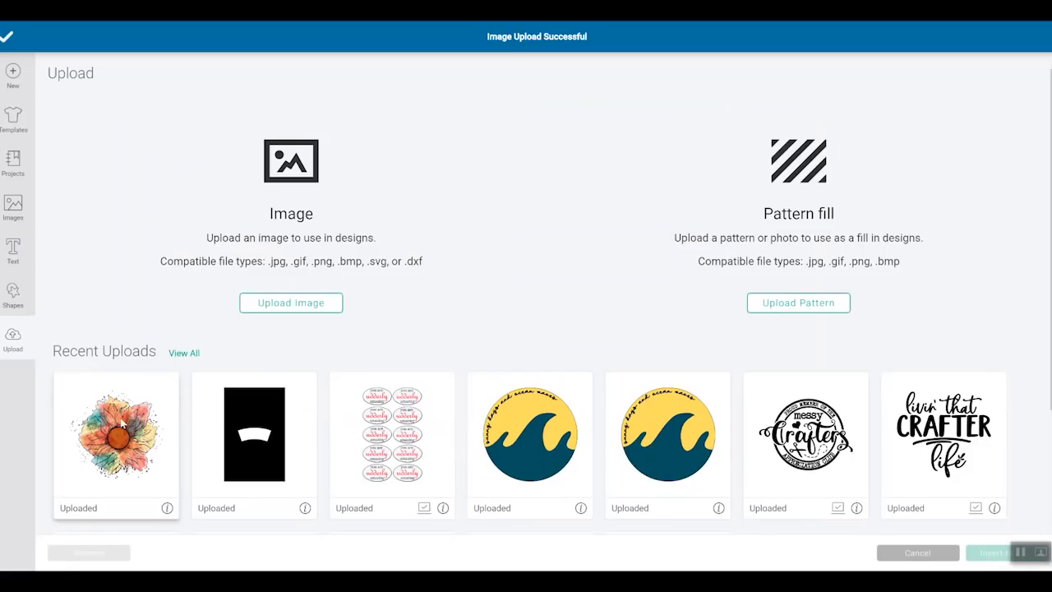
pyautogui.click(121, 422)
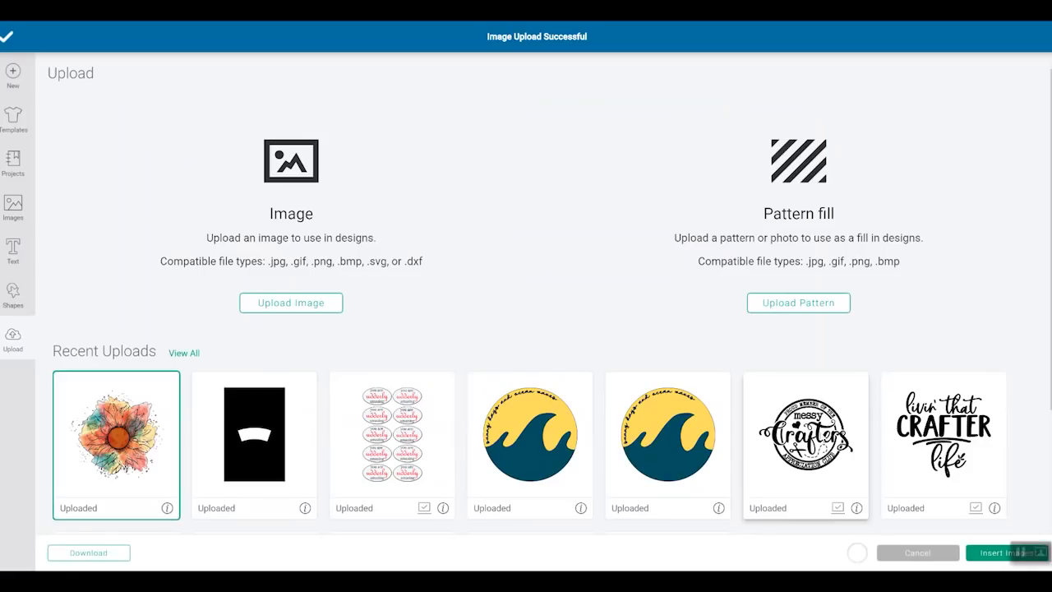
pyautogui.click(980, 559)
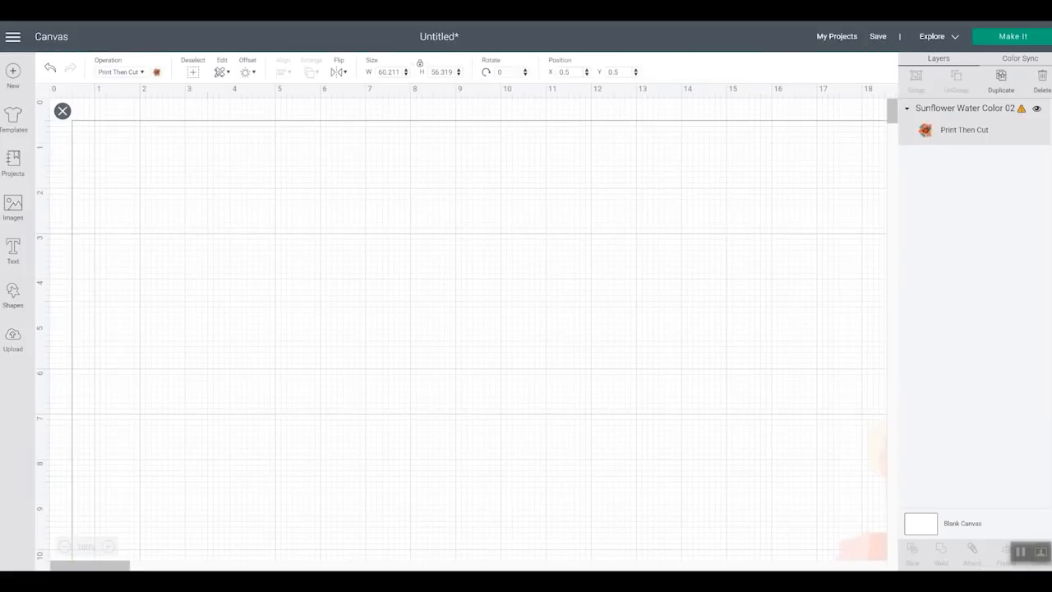
# Shrink the oversized sunflower proportionally to about 39.7 in wide on the canvas
pyautogui.click(65, 548)
pyautogui.click(65, 546)
pyautogui.click(65, 547)
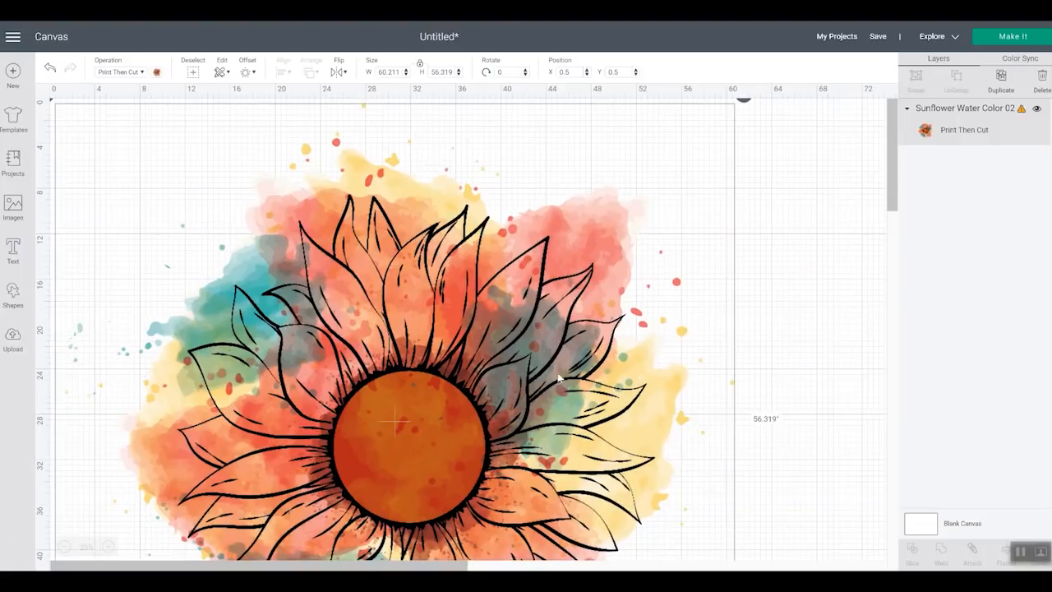
pyautogui.moveTo(551, 403); pyautogui.dragTo(592, 398)
pyautogui.scroll(-1, 721, 432)
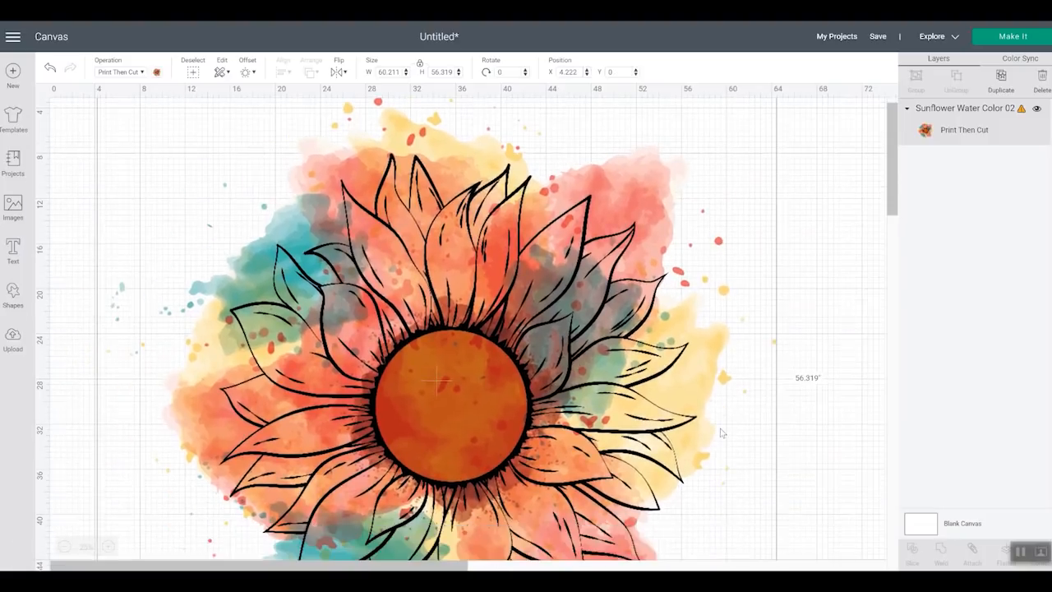
pyautogui.scroll(-4, 722, 432)
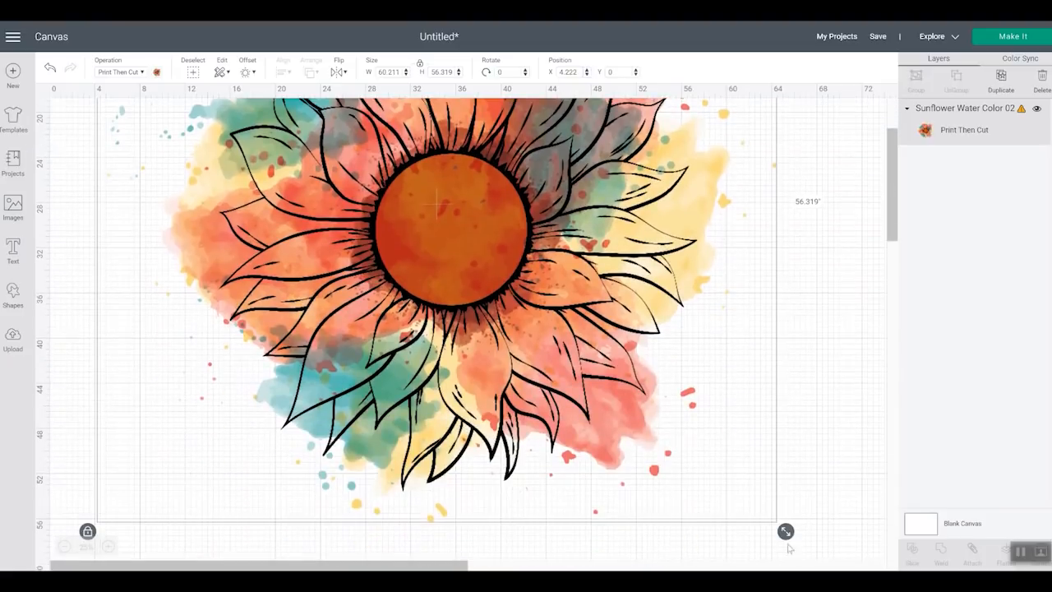
pyautogui.click(787, 532)
pyautogui.moveTo(787, 531); pyautogui.dragTo(555, 315)
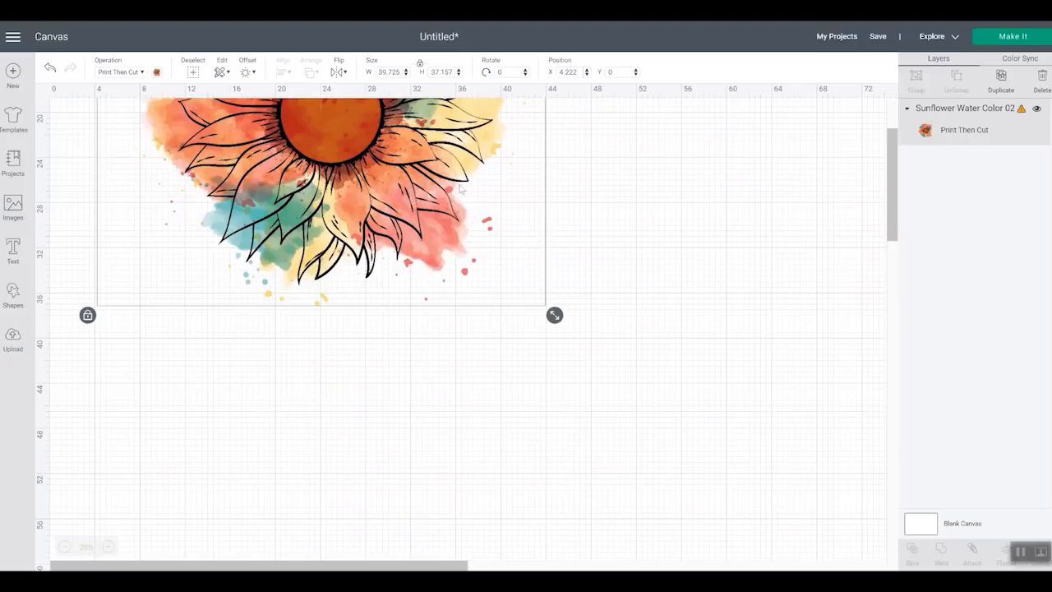
# Set the sunflower's width to 11 in and move it down from the canvas's upper edge
pyautogui.click(388, 71)
pyautogui.write('11')
pyautogui.press('Tab')
pyautogui.scroll(2, 878, 117)
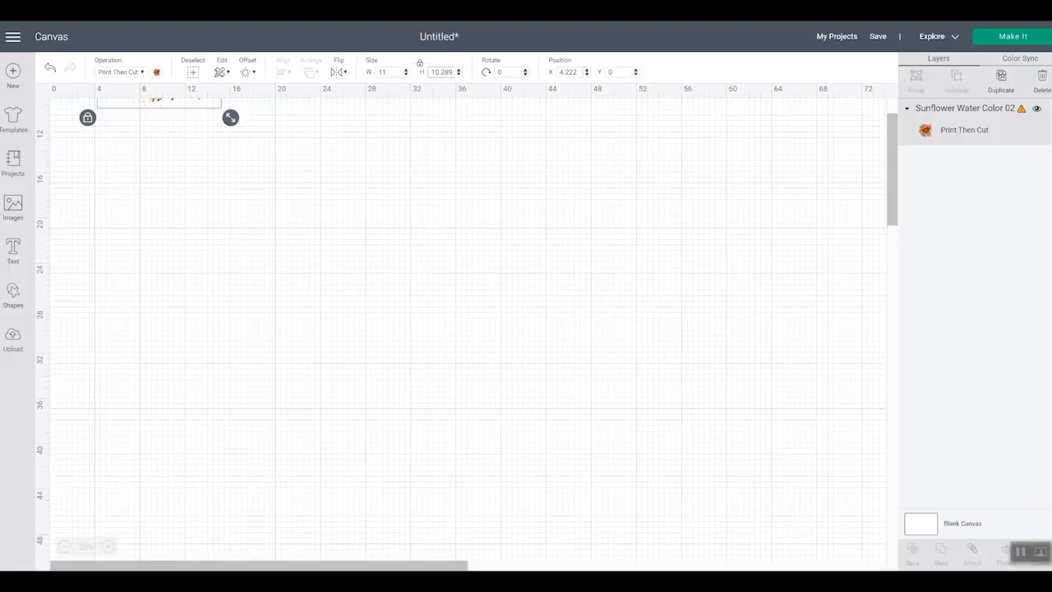
pyautogui.scroll(2, 643, 246)
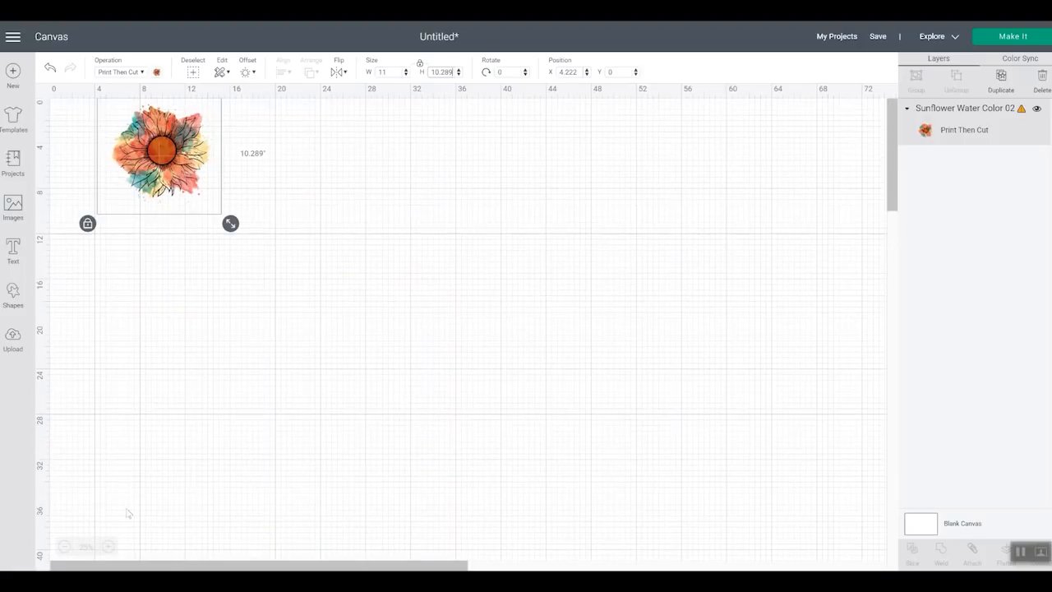
pyautogui.click(108, 546)
pyautogui.click(107, 547)
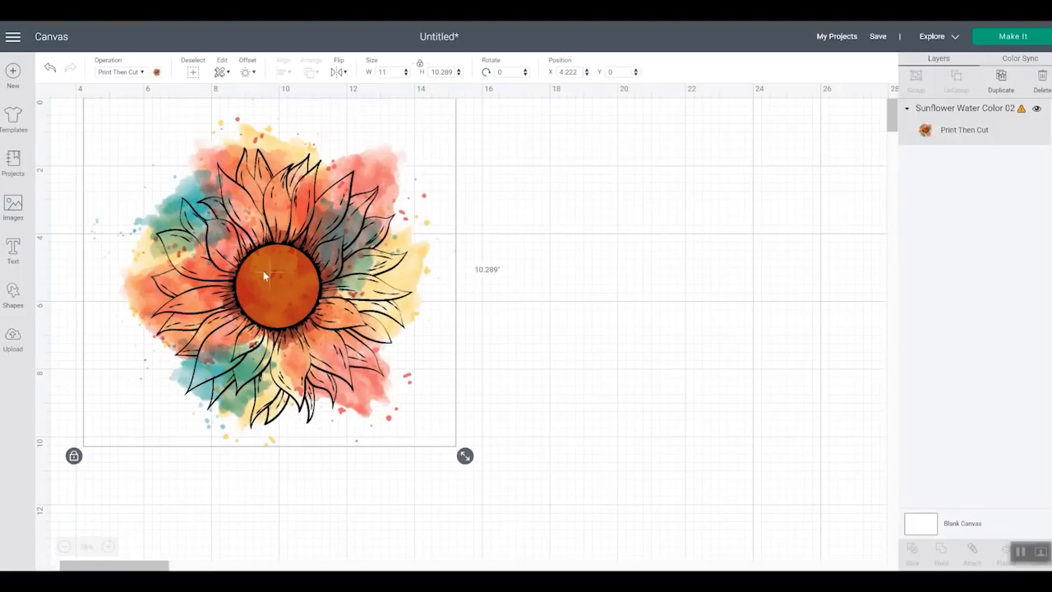
pyautogui.moveTo(263, 266); pyautogui.dragTo(257, 306)
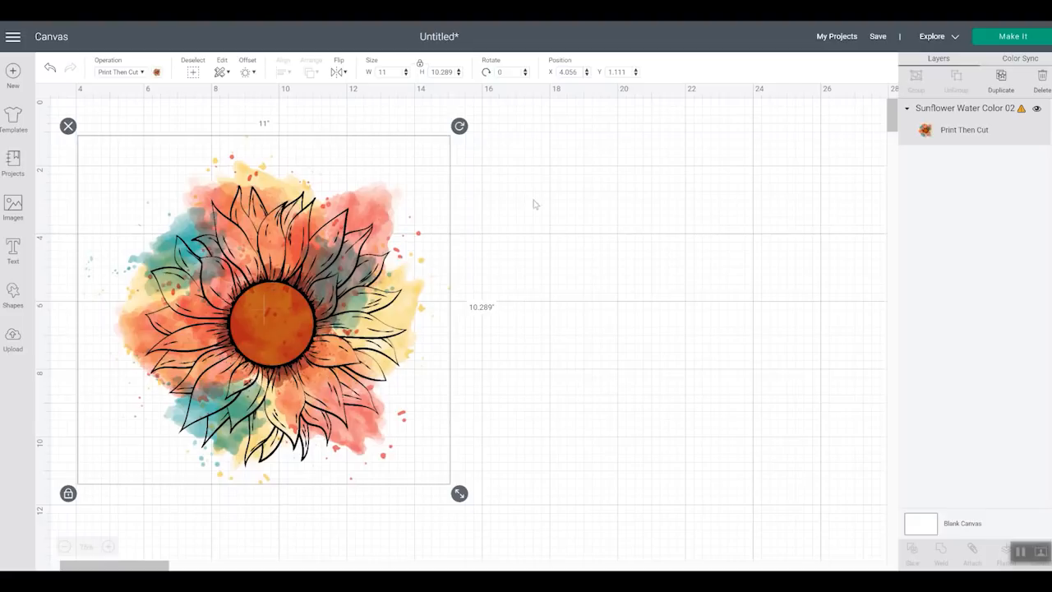
# Set the sunflower's width to 9.25 in, then its height to 6.75 in with proportions locked, and shift it slightly down the canvas
pyautogui.click(381, 72)
pyautogui.press('Tab')
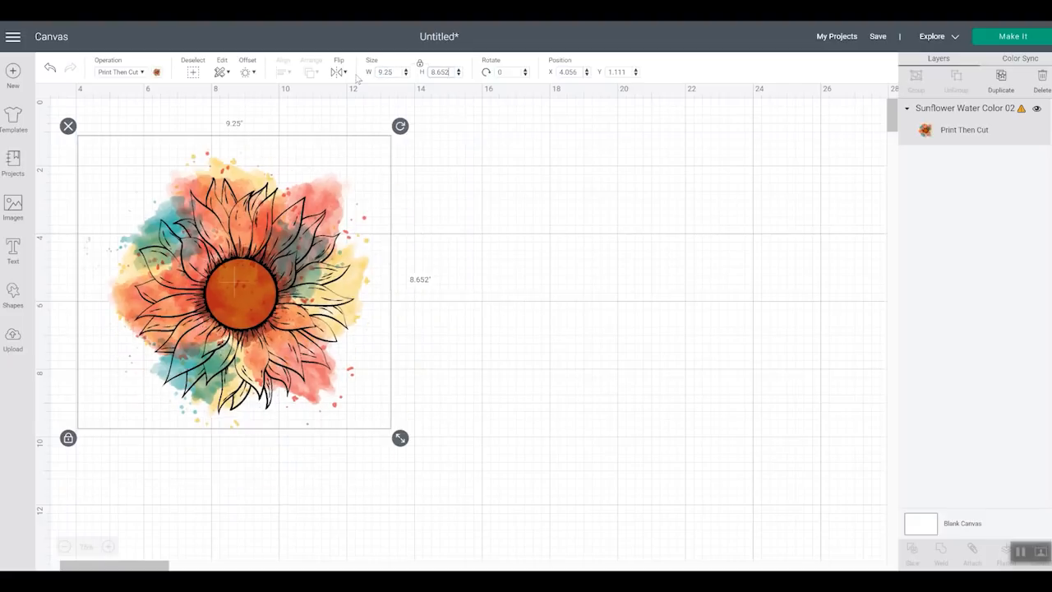
pyautogui.click(444, 72)
pyautogui.write('6.75')
pyautogui.press('Tab')
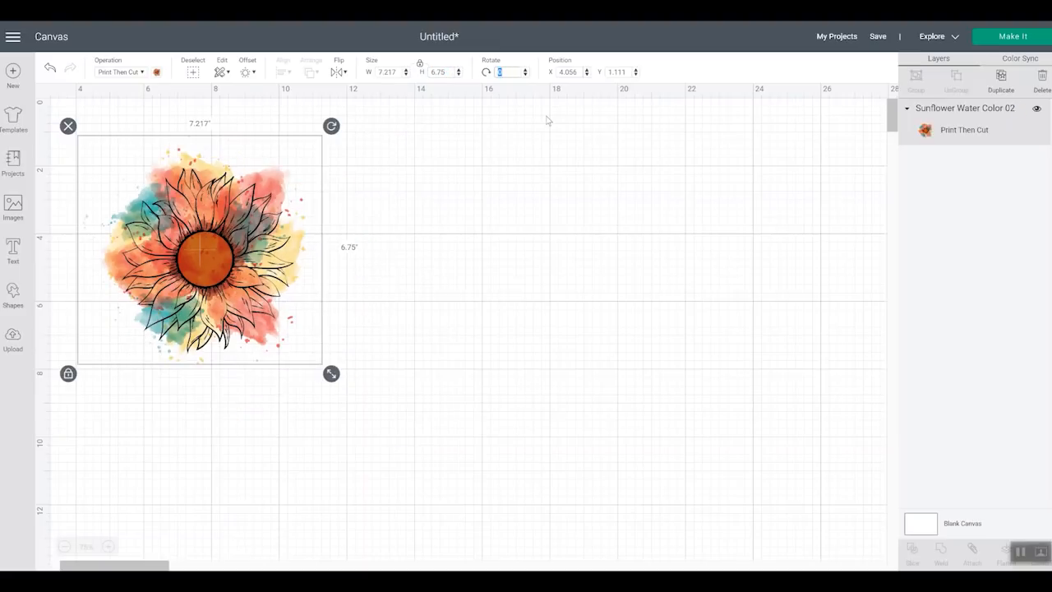
pyautogui.moveTo(244, 263); pyautogui.dragTo(270, 303)
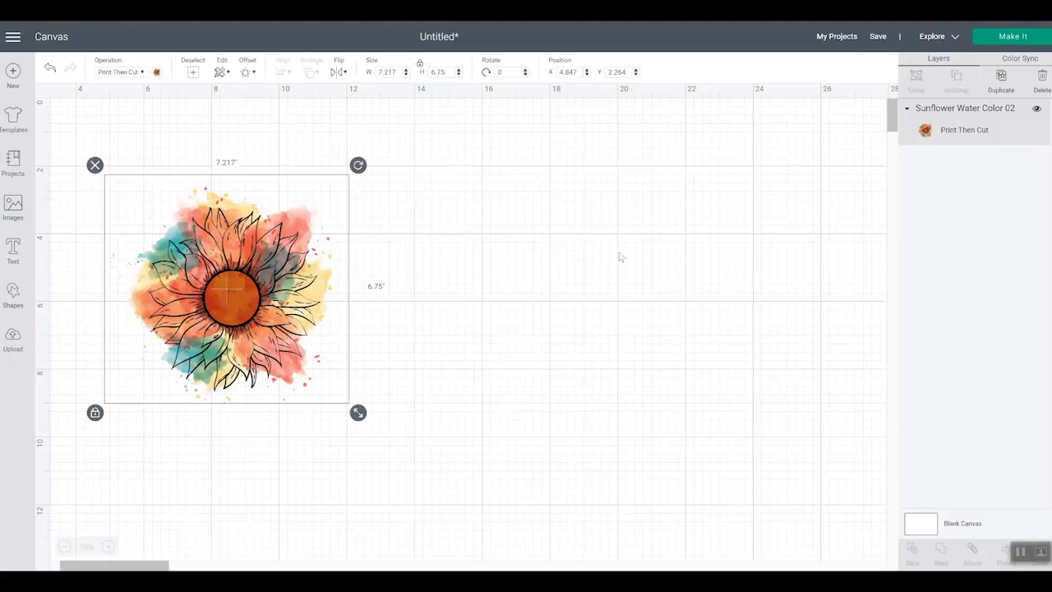
# Prepare the sunflower on a single letter-size mat without mirroring and open its print setup
pyautogui.click(1013, 39)
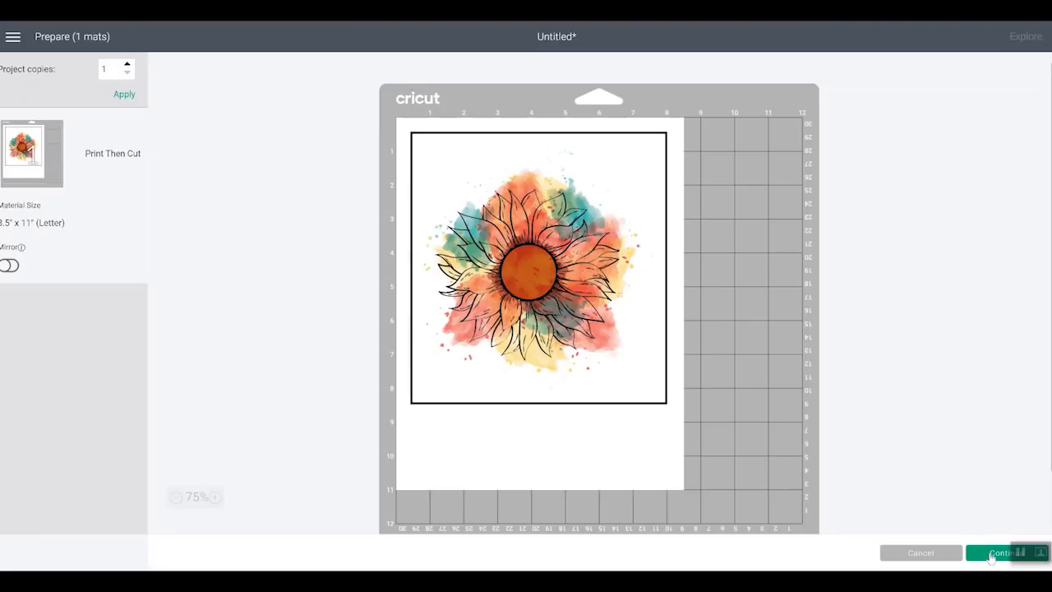
pyautogui.click(992, 554)
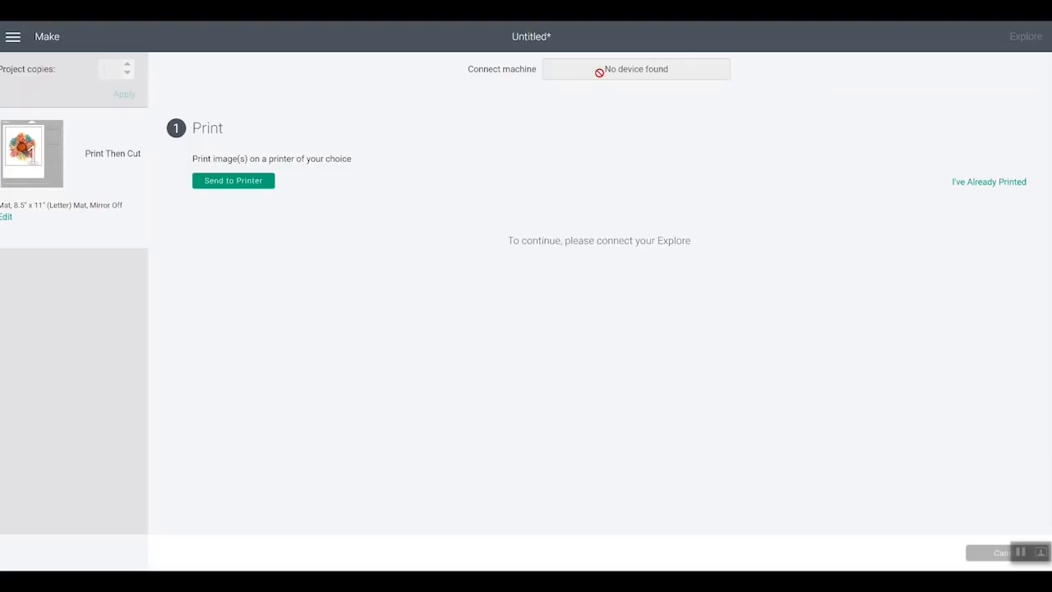
pyautogui.click(221, 181)
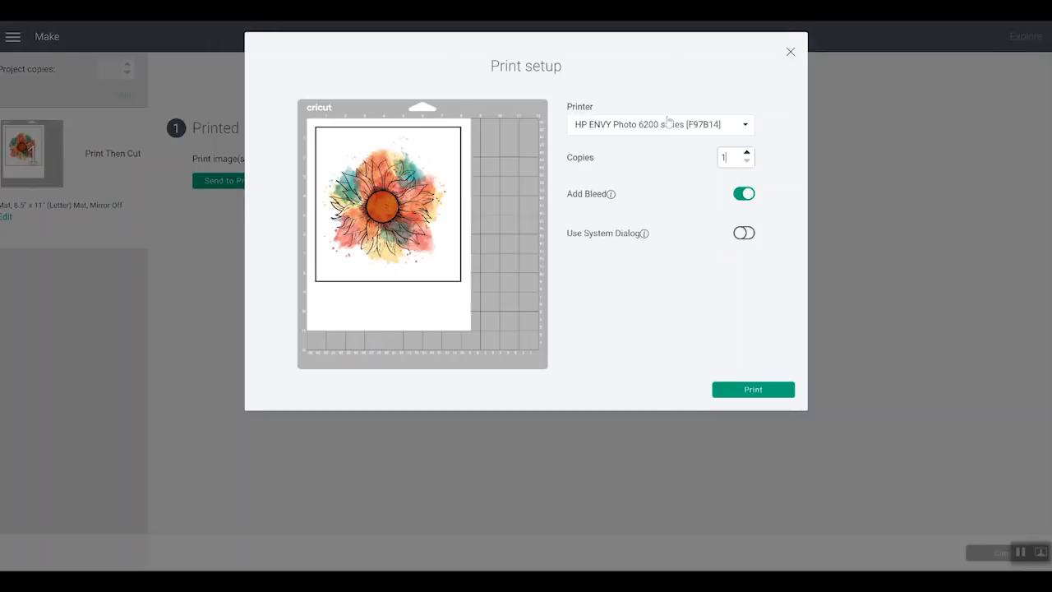
# Choose the EPSONE6F3C4 (ET-4700 Series) printer, turn off bleed, and continue printing through the system dialog
pyautogui.click(666, 125)
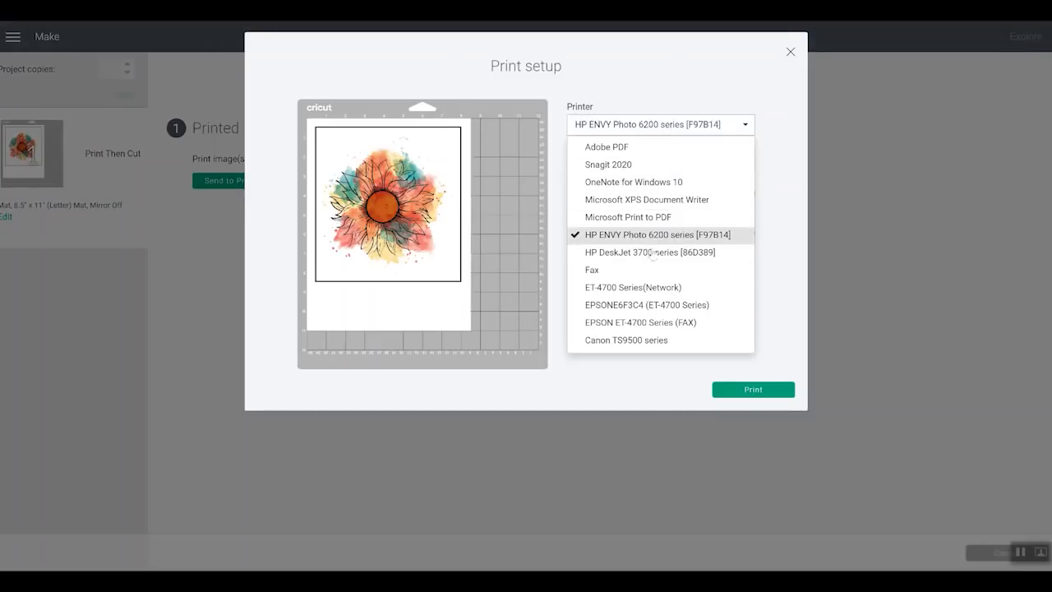
pyautogui.click(658, 304)
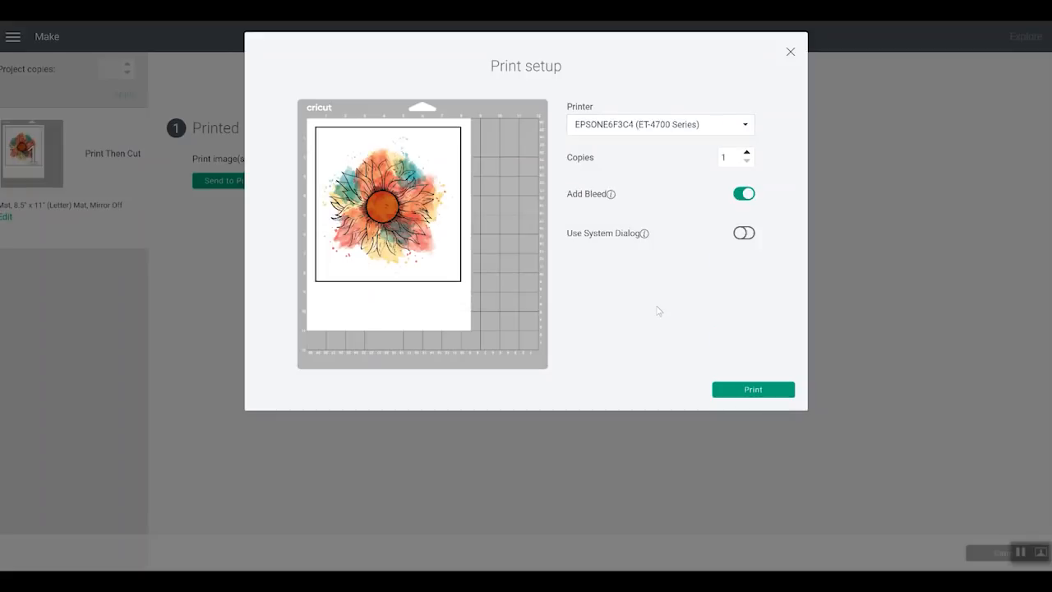
pyautogui.click(742, 197)
pyautogui.click(745, 233)
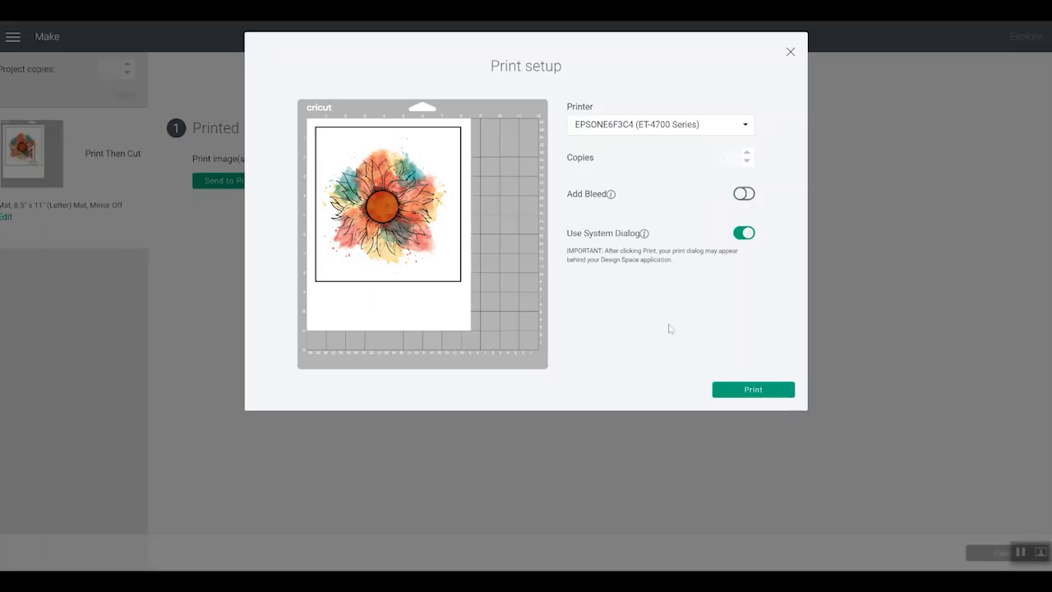
pyautogui.click(754, 390)
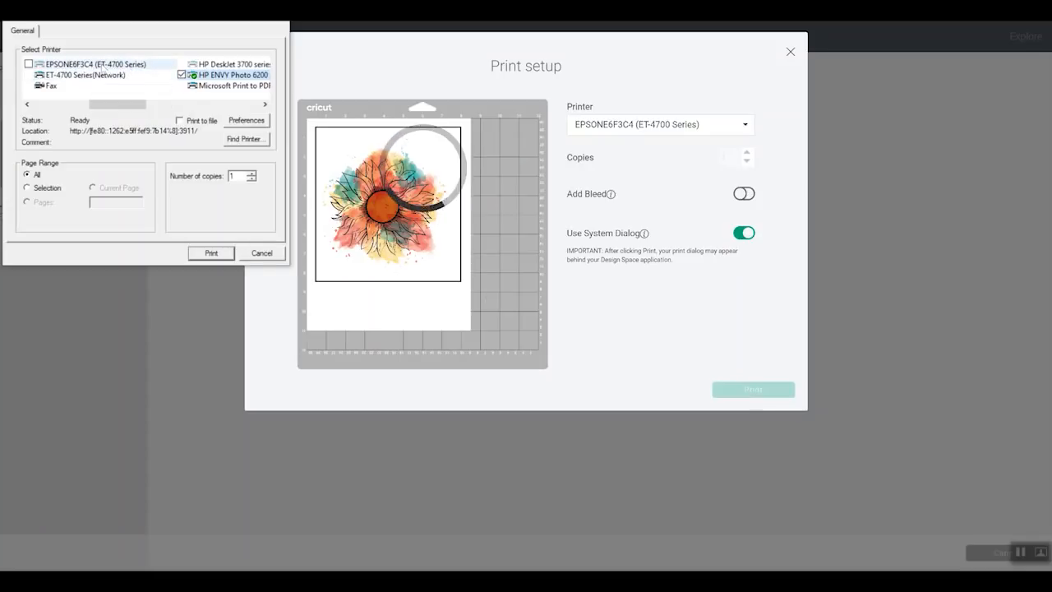
# Print one copy on the EPSONE6F3C4 (ET-4700 Series) using Premium Presentation Paper Matte, High quality and Mirror Image in its preferences
pyautogui.click(94, 64)
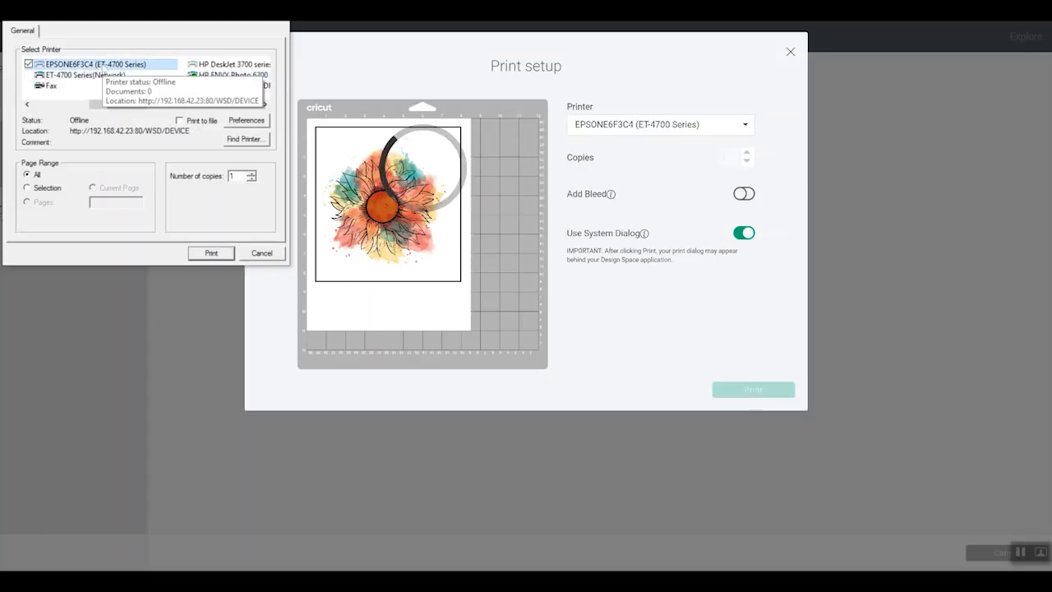
pyautogui.click(240, 123)
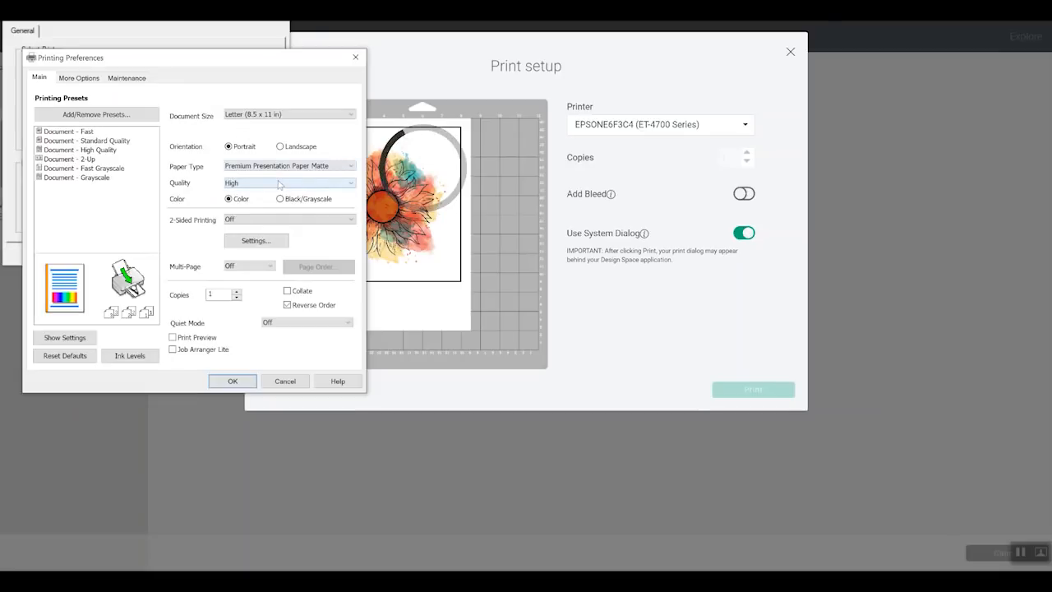
pyautogui.click(79, 77)
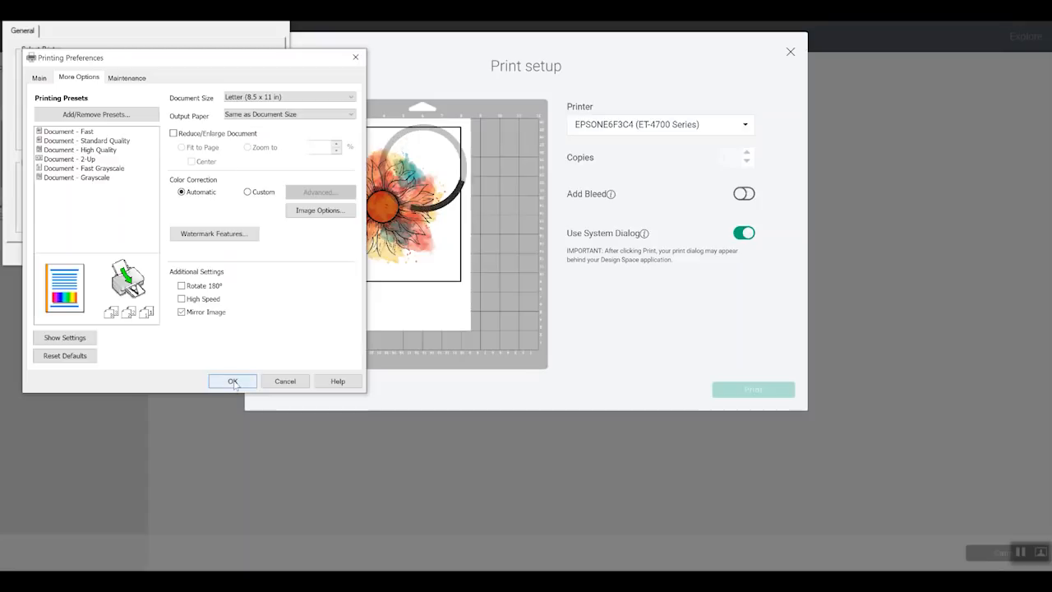
pyautogui.click(232, 381)
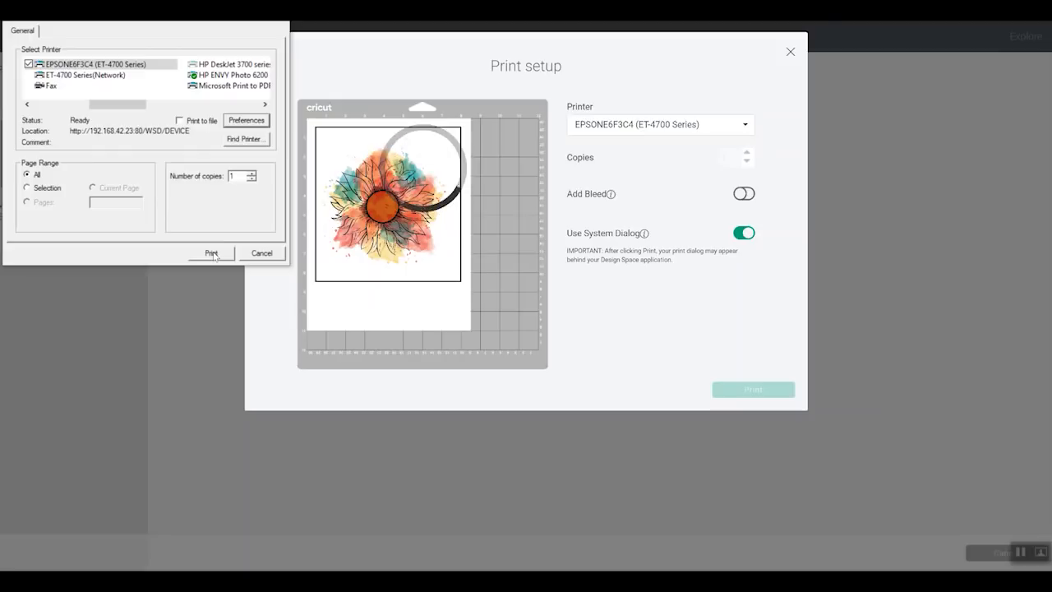
pyautogui.click(211, 253)
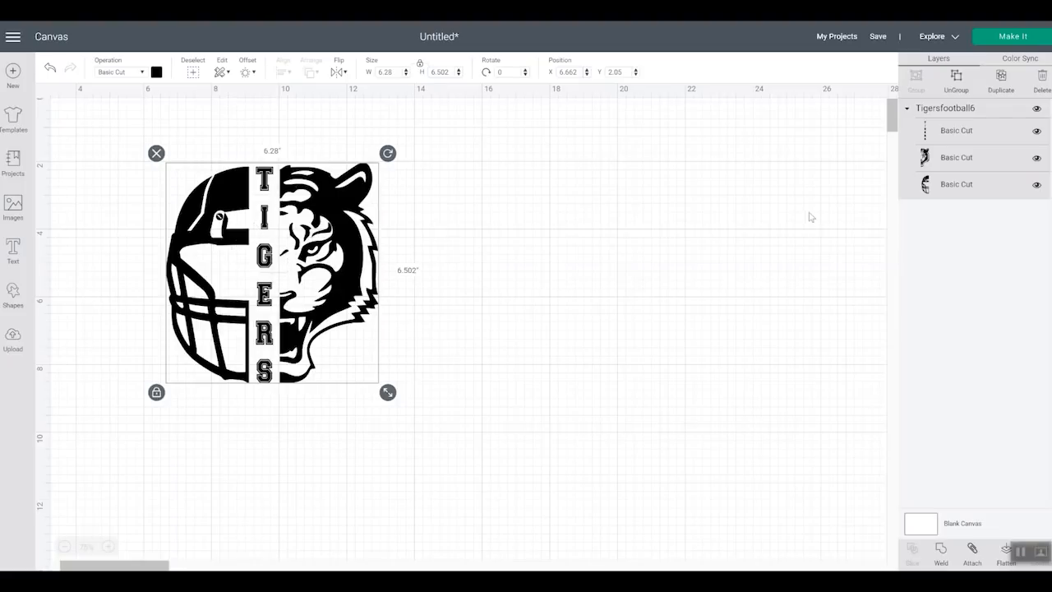
# Recolor the helmet half of the Tigers football design to the custom blue #1536ef
pyautogui.click(966, 188)
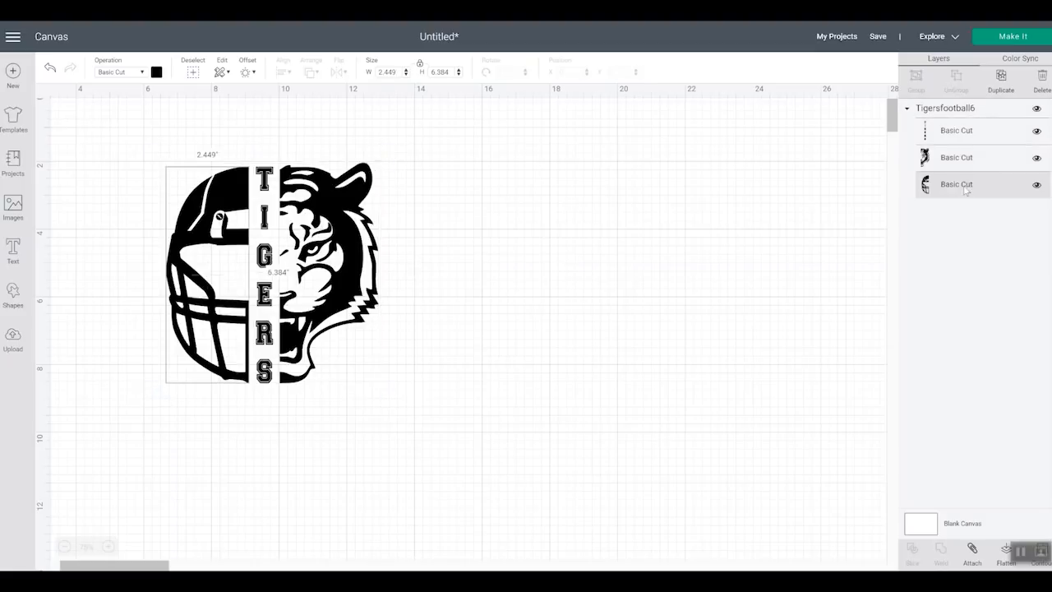
pyautogui.click(156, 73)
pyautogui.click(200, 153)
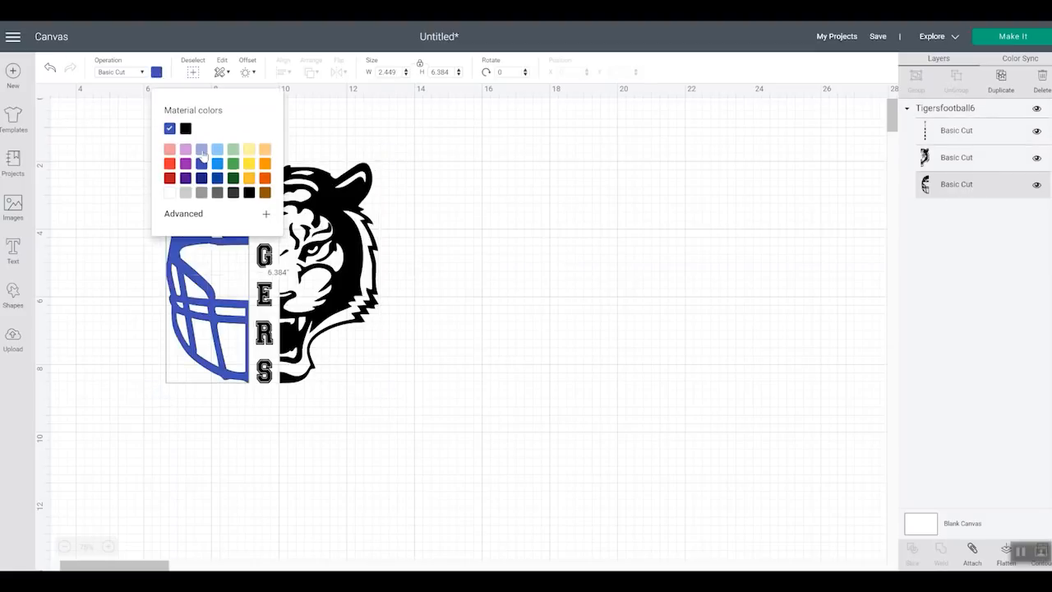
pyautogui.click(266, 214)
pyautogui.moveTo(233, 247); pyautogui.dragTo(262, 234)
pyautogui.click(348, 226)
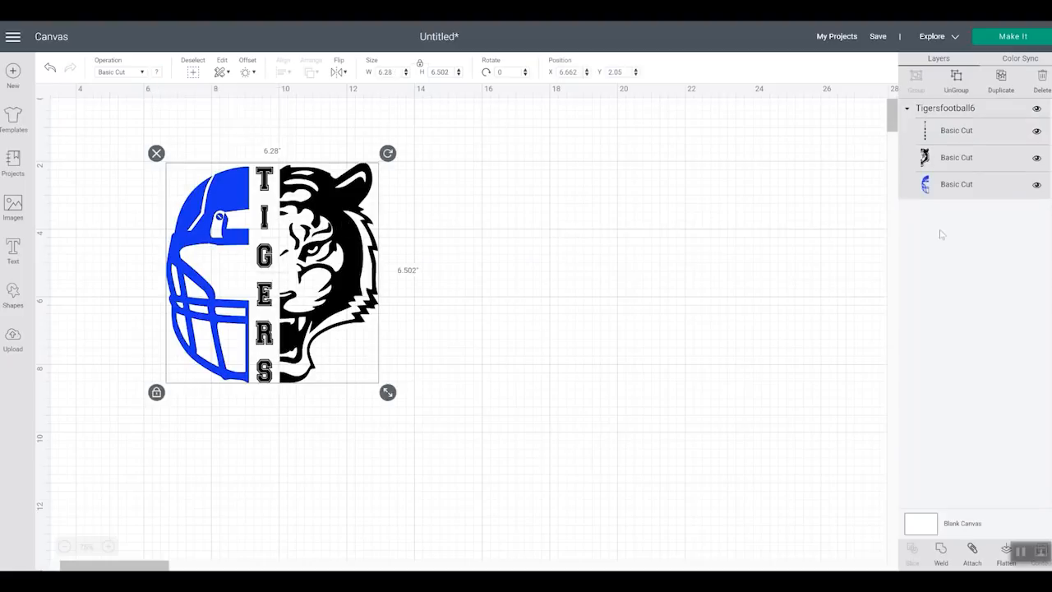
# Recolor the tiger face half of the design to the same material blue as the helmet
pyautogui.click(944, 167)
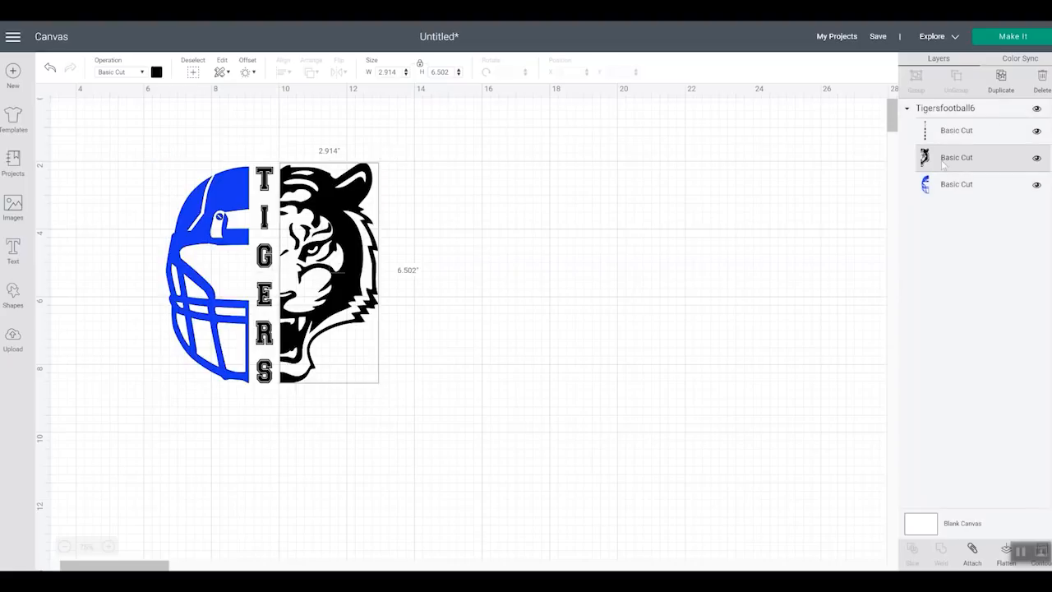
pyautogui.click(156, 73)
pyautogui.click(169, 128)
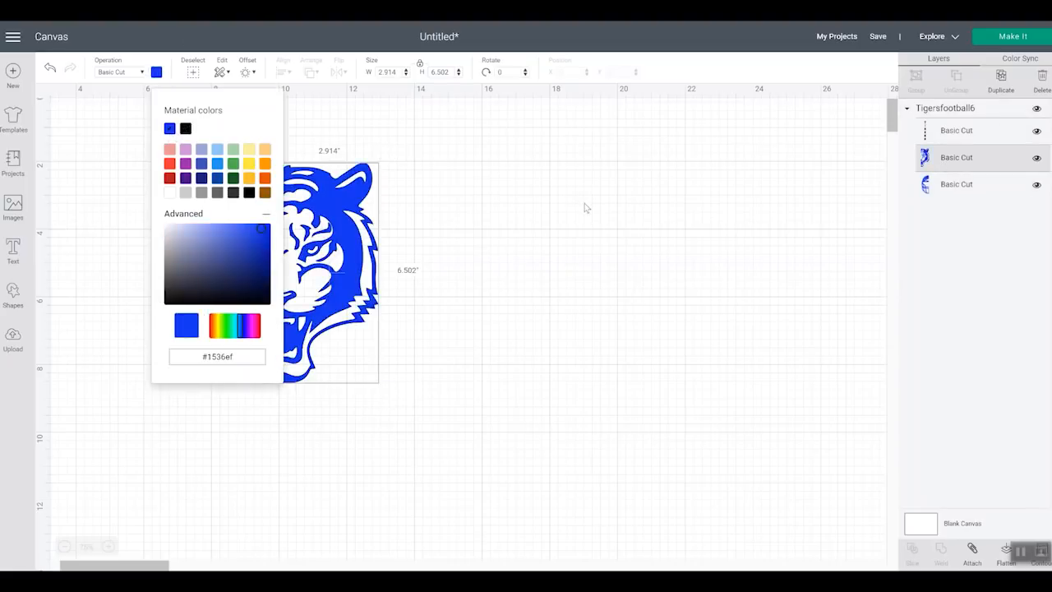
pyautogui.click(575, 193)
# Recolor the TIGERS lettering layer to the custom dark red #c60303
pyautogui.click(945, 107)
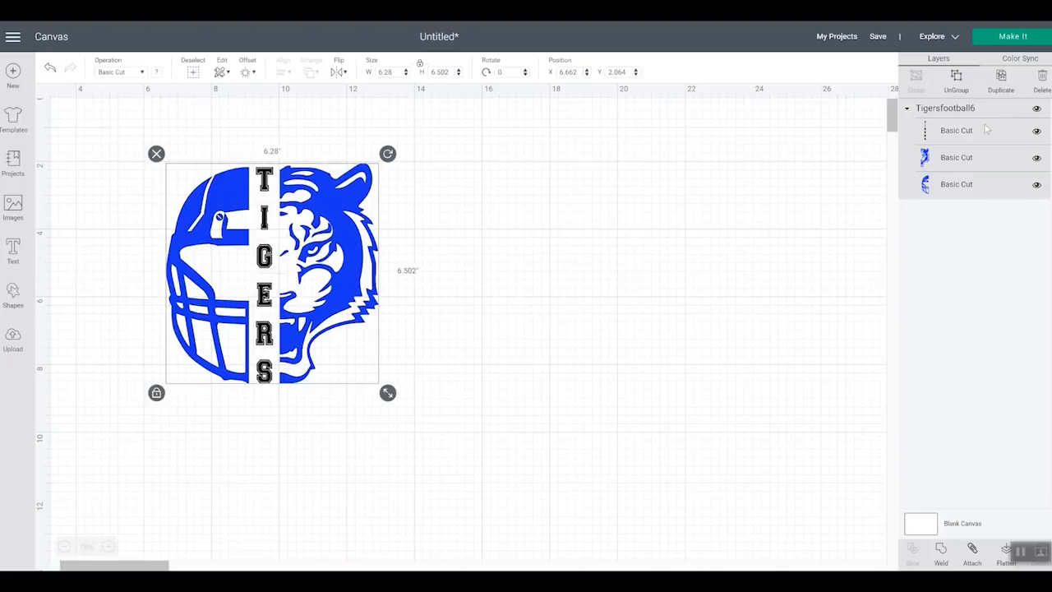
pyautogui.click(949, 132)
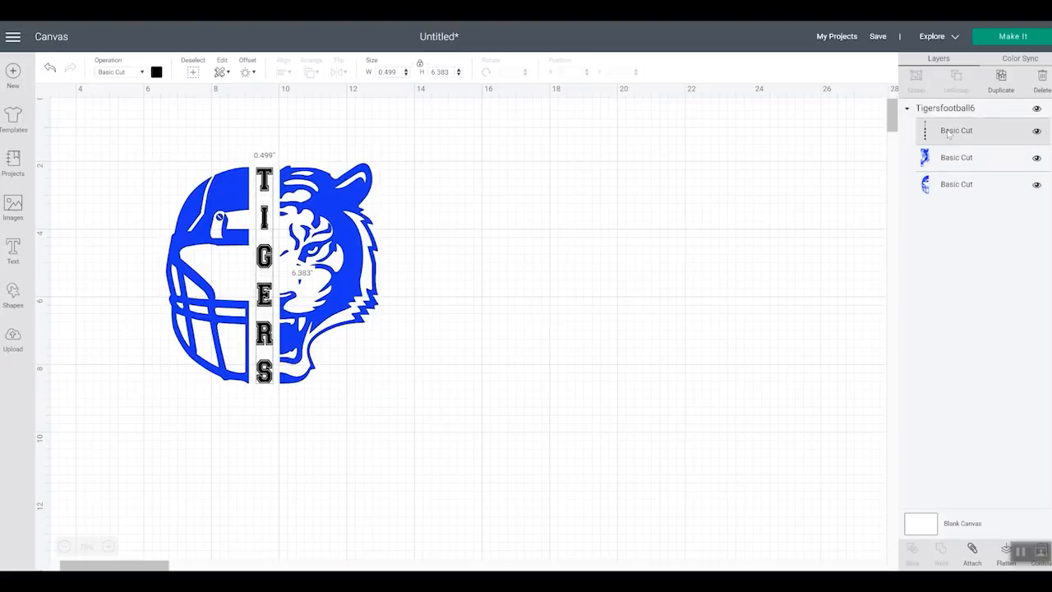
pyautogui.click(156, 74)
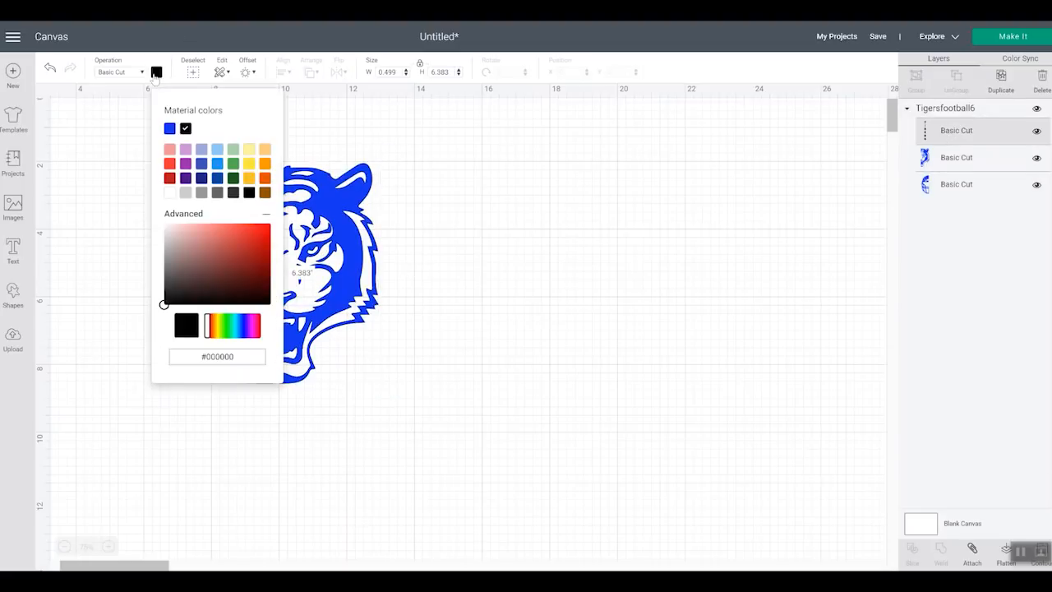
pyautogui.click(269, 239)
pyautogui.click(579, 230)
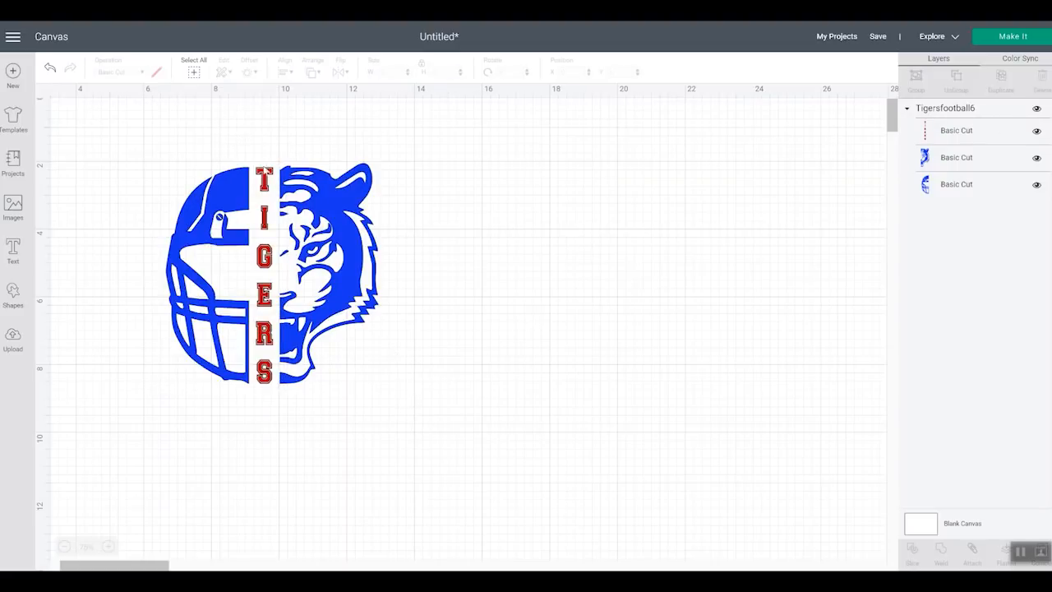
# Change the TIGERS lettering to the brighter custom red #df0303
pyautogui.click(264, 175)
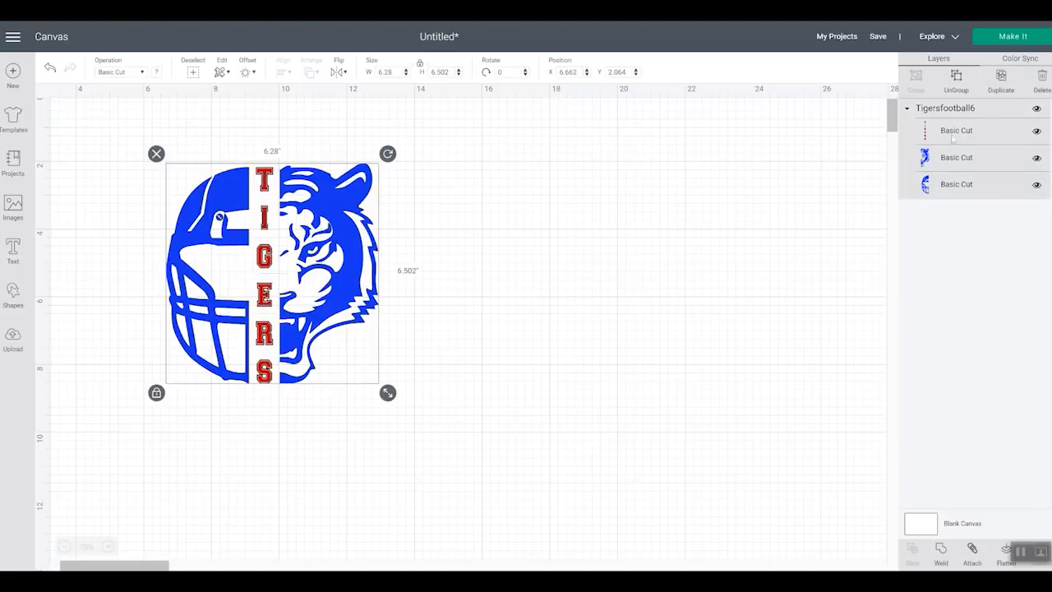
pyautogui.click(945, 132)
pyautogui.click(156, 72)
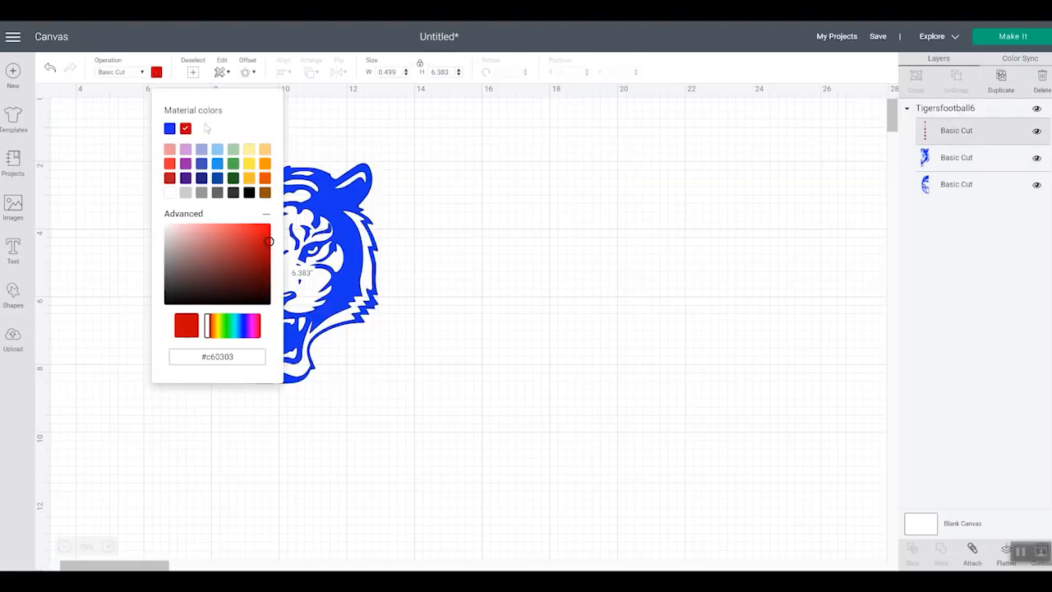
pyautogui.click(260, 237)
pyautogui.click(269, 234)
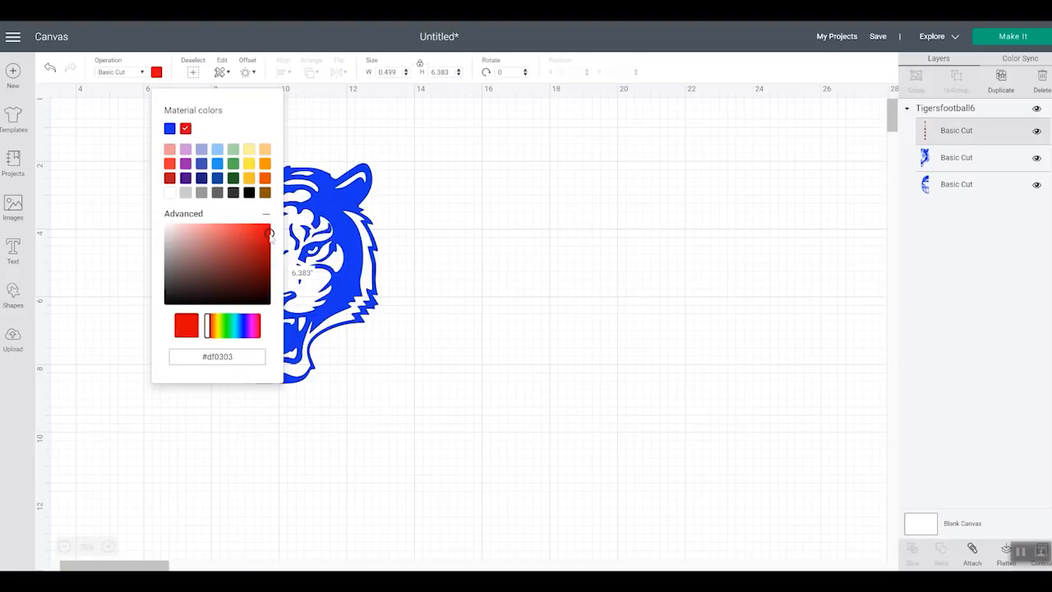
pyautogui.click(524, 261)
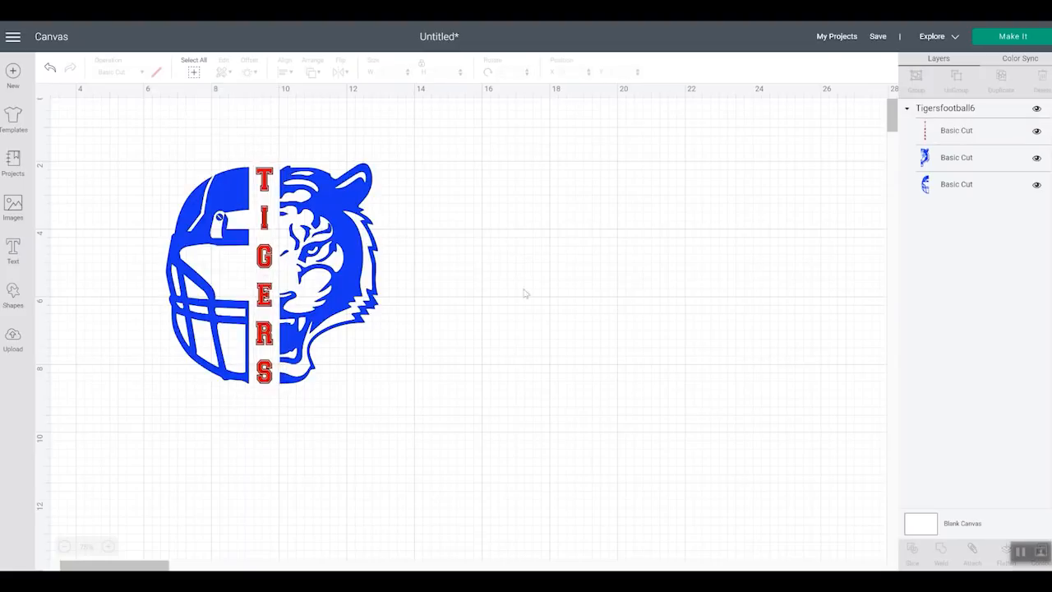
# Select the whole Tigers football design and flatten it into one Print Then Cut layer
pyautogui.moveTo(480, 418); pyautogui.dragTo(105, 140)
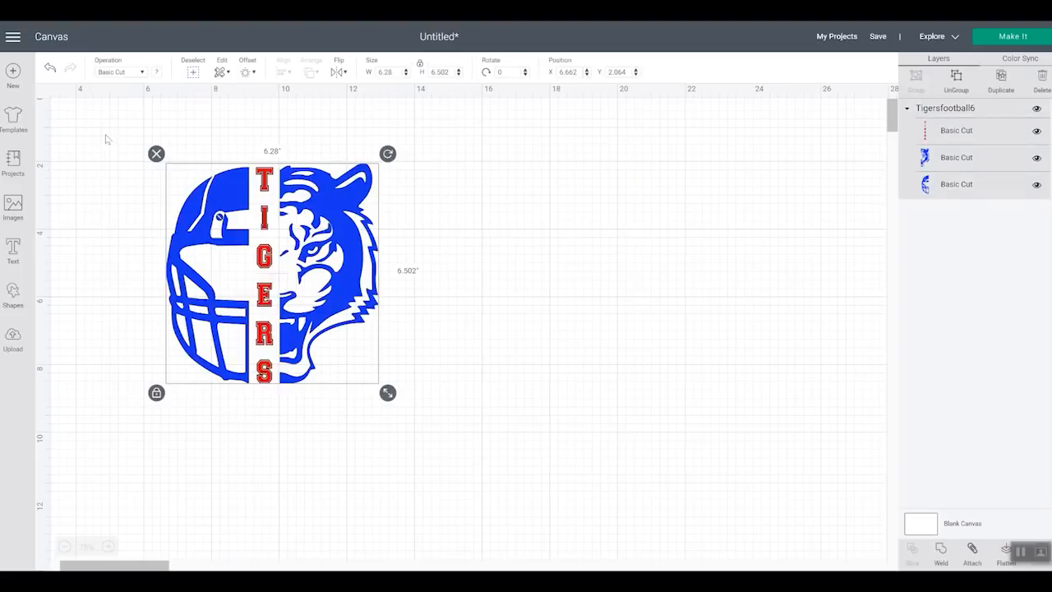
pyautogui.click(1004, 551)
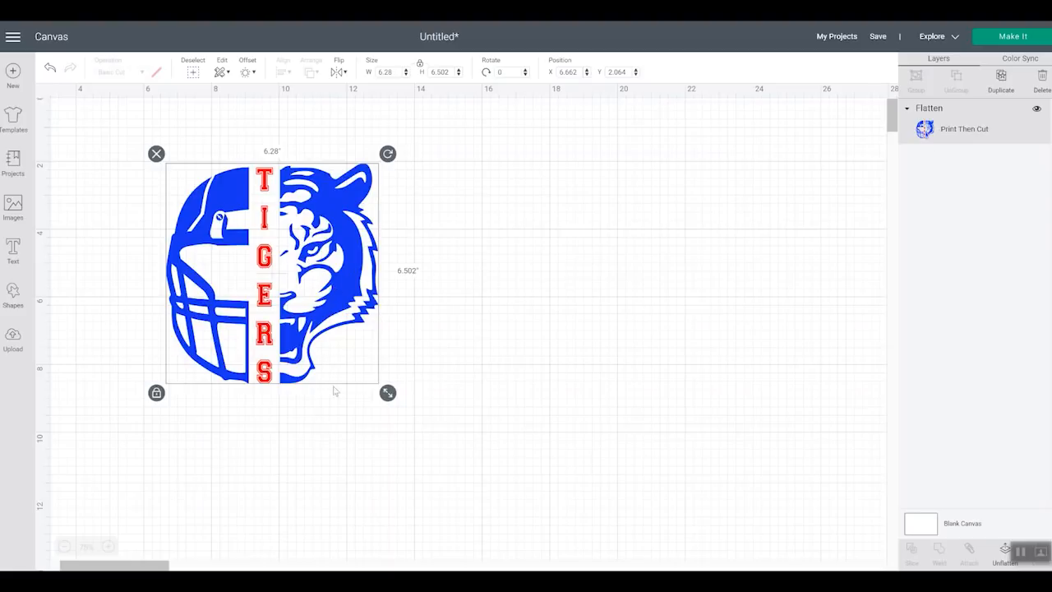
# Shrink the flattened design to about 3.15 × 3.26 in and duplicate it on the canvas
pyautogui.moveTo(383, 397); pyautogui.dragTo(286, 288)
pyautogui.moveTo(233, 254); pyautogui.dragTo(300, 314)
pyautogui.hotkey('ctrl', 'd')
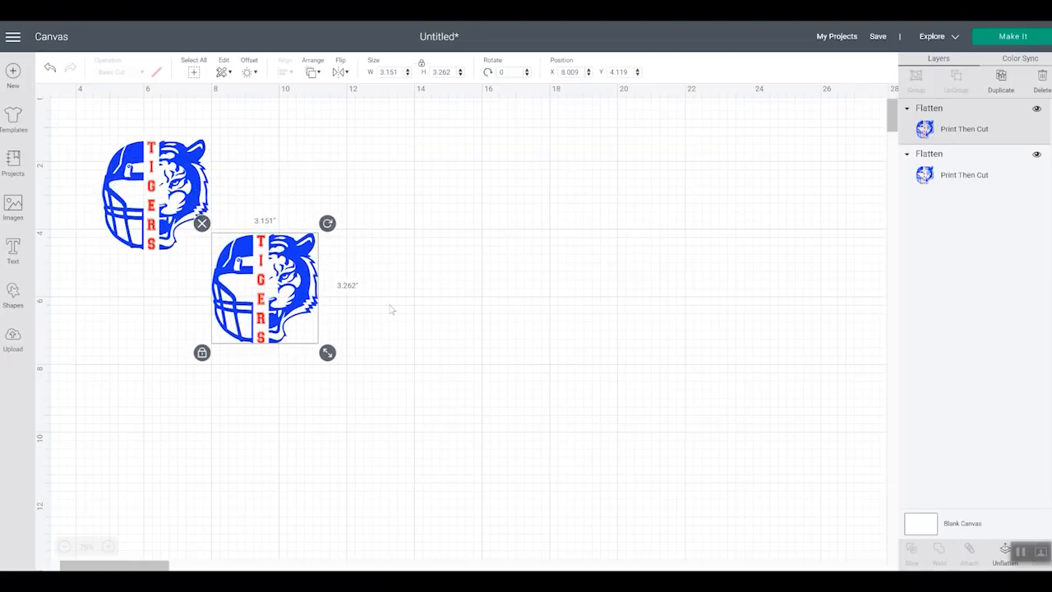
# Prepare the two designs on a letter-size mat and move the second copy down near the lower right of the page
pyautogui.click(1005, 37)
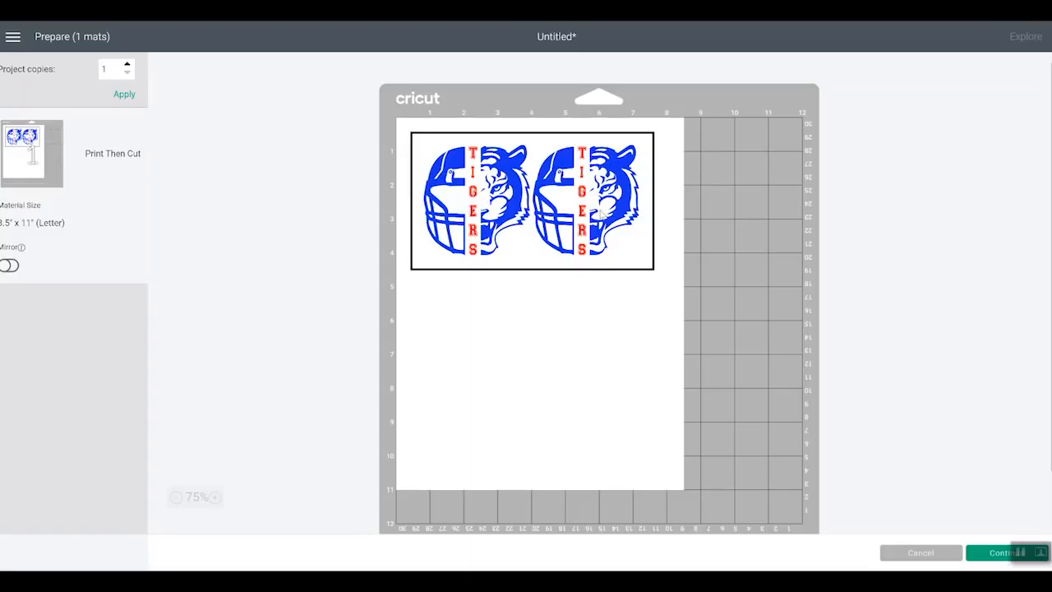
pyautogui.moveTo(602, 215); pyautogui.dragTo(596, 397)
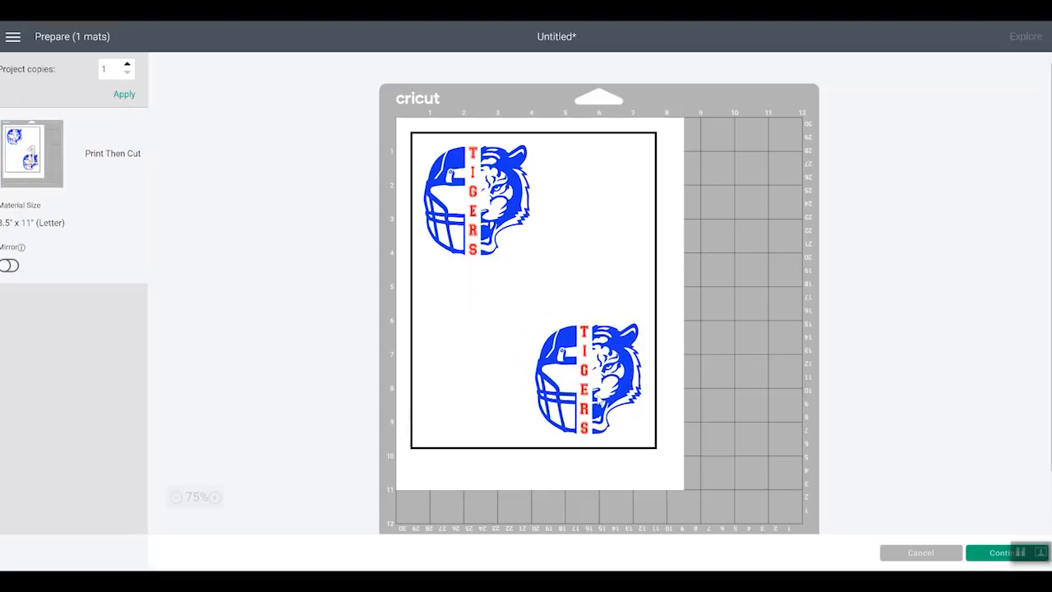
pyautogui.moveTo(480, 209)
pyautogui.mouseDown()
pyautogui.moveTo(503, 231)
pyautogui.moveTo(480, 208)
pyautogui.mouseUp()
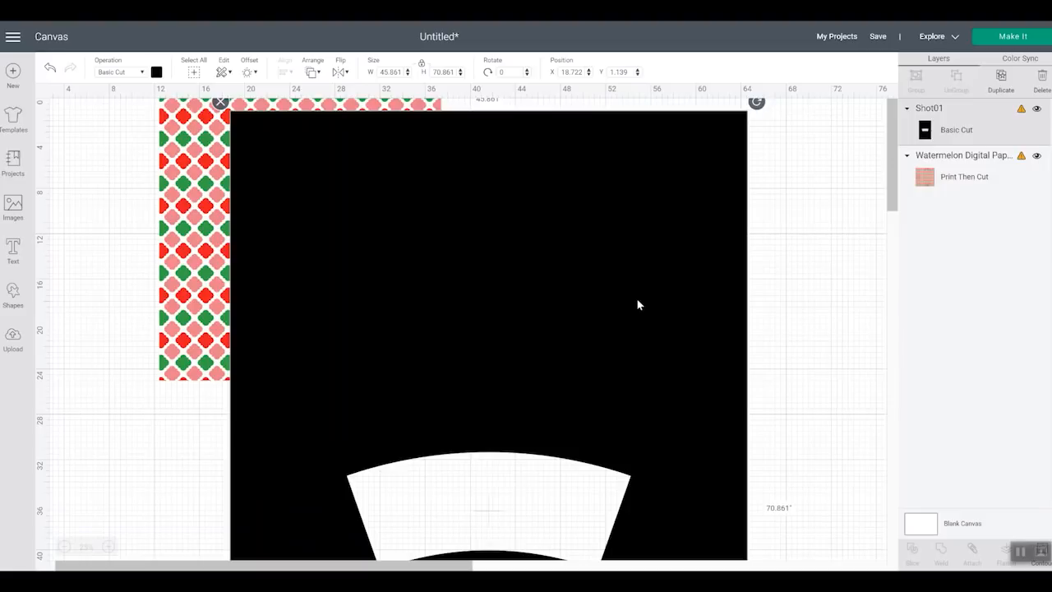
# Move the watermelon paper aside and set the black Shot01 template's width to 8.5 in with proportions locked
pyautogui.moveTo(175, 238); pyautogui.dragTo(113, 293)
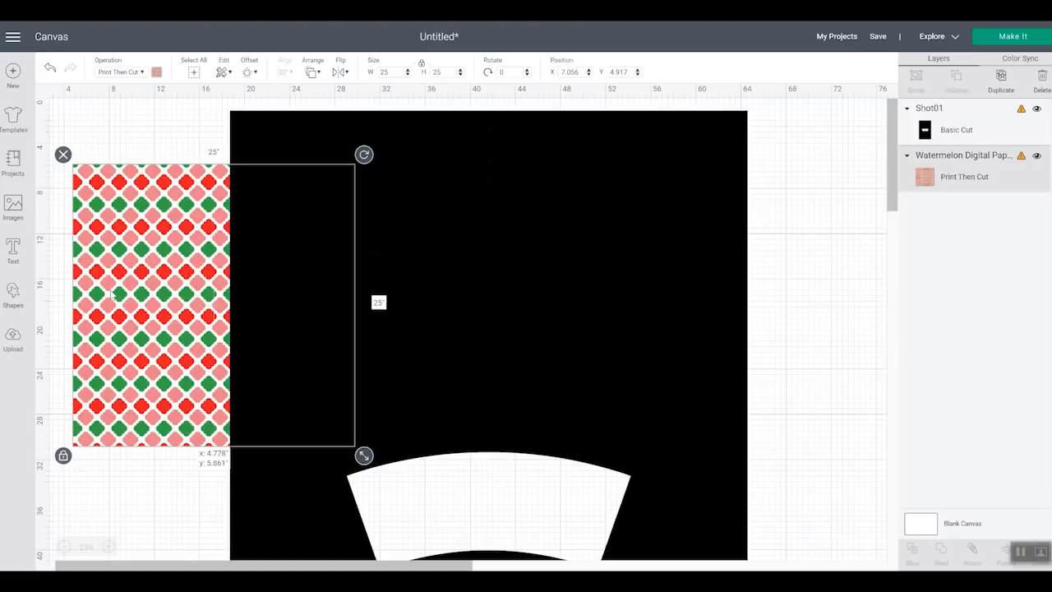
pyautogui.click(567, 284)
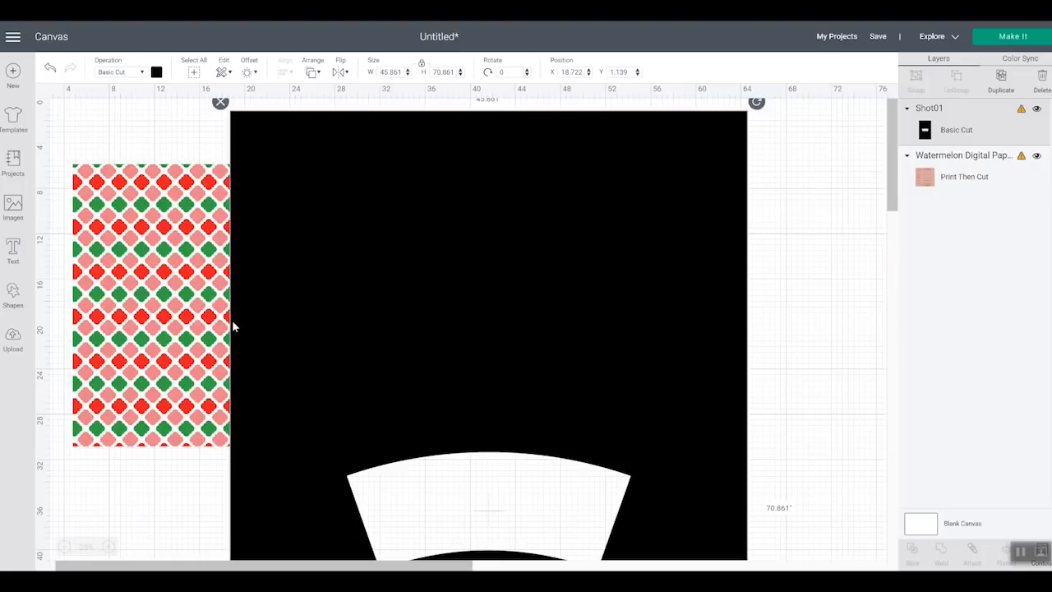
pyautogui.scroll(-1, 820, 329)
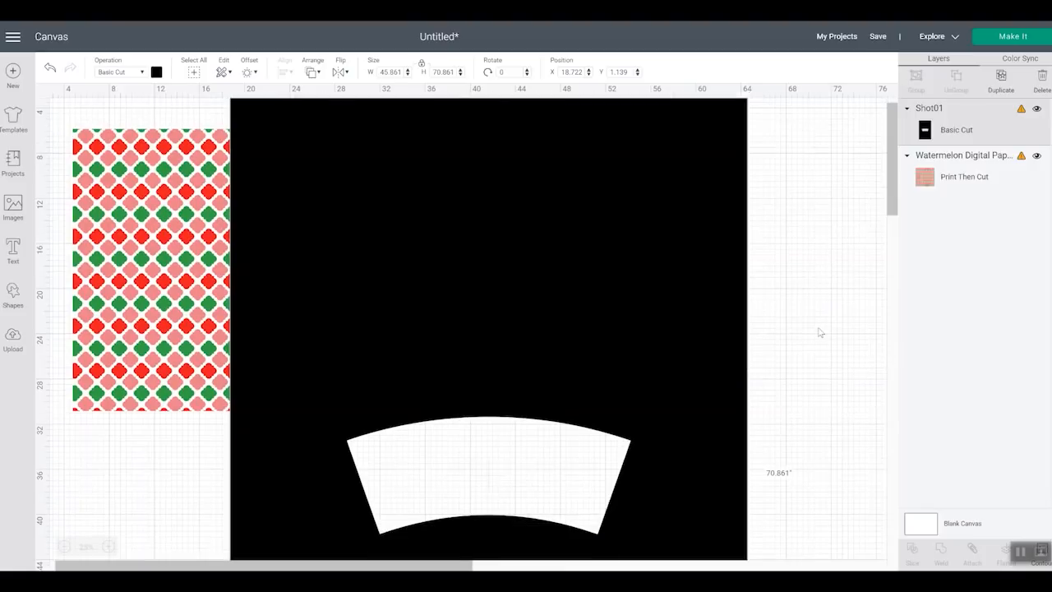
pyautogui.click(65, 548)
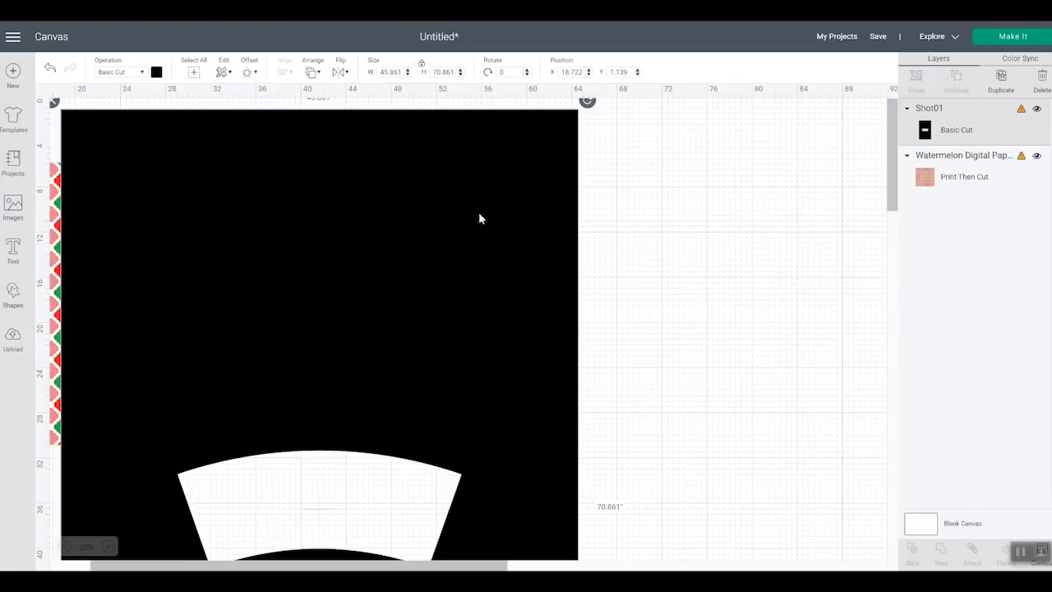
pyautogui.click(386, 72)
pyautogui.click(422, 65)
pyautogui.write('8.5')
pyautogui.press('Tab')
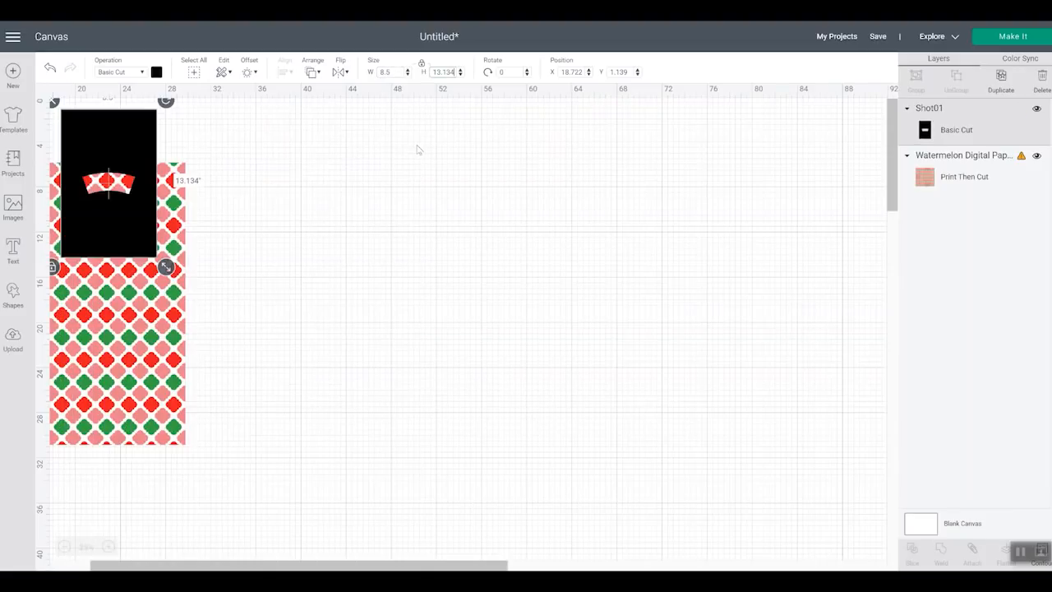
# Place the watermelon paper behind the Shot01 template and shrink it to about 6.73 in square, covering the curved cutout
pyautogui.moveTo(140, 169); pyautogui.dragTo(289, 299)
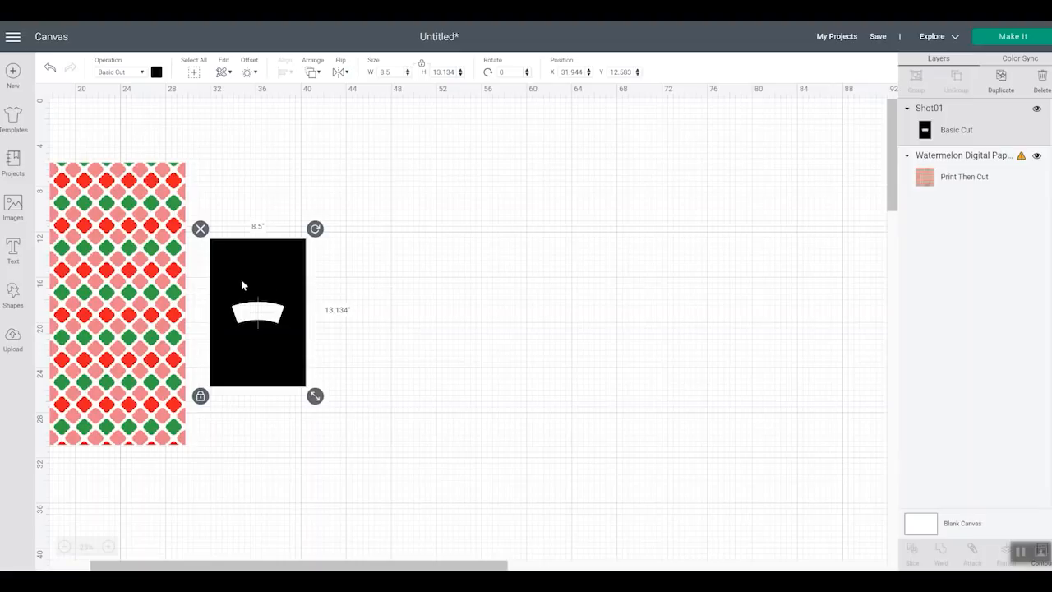
pyautogui.moveTo(122, 285); pyautogui.dragTo(416, 307)
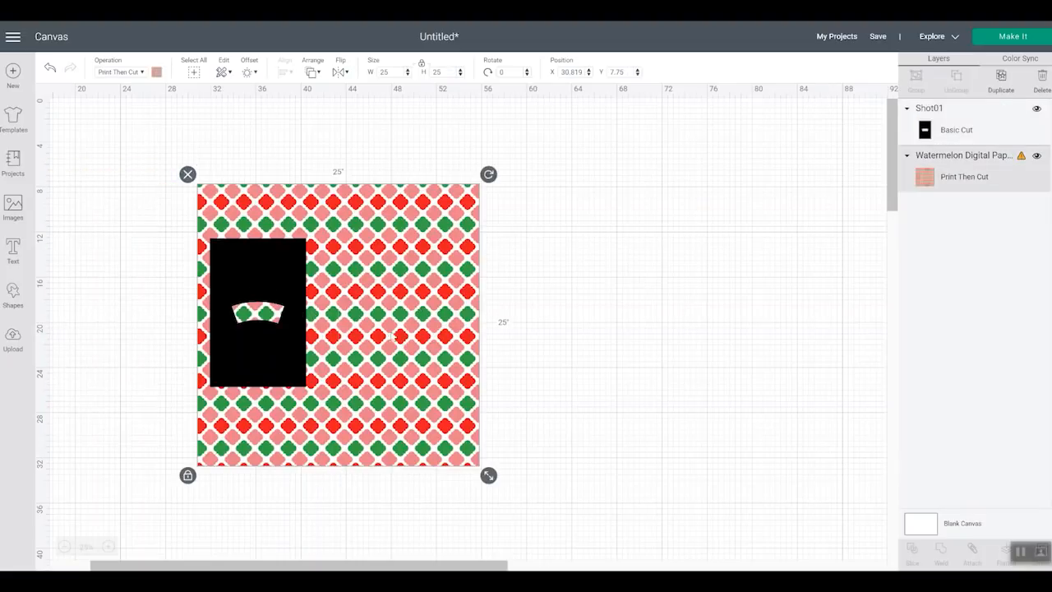
pyautogui.moveTo(488, 475); pyautogui.dragTo(231, 287)
pyautogui.moveTo(267, 233); pyautogui.dragTo(280, 276)
pyautogui.moveTo(328, 378); pyautogui.dragTo(298, 348)
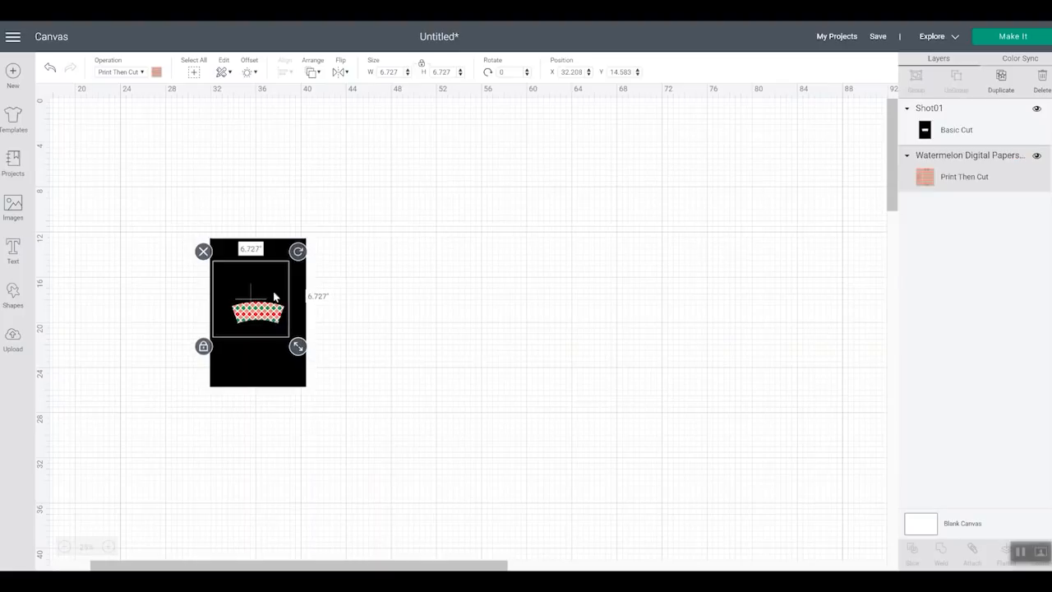
# Shrink the watermelon paper to about 5.06 in square and reposition it and the template so the pattern fills the curved cutout
pyautogui.click(106, 547)
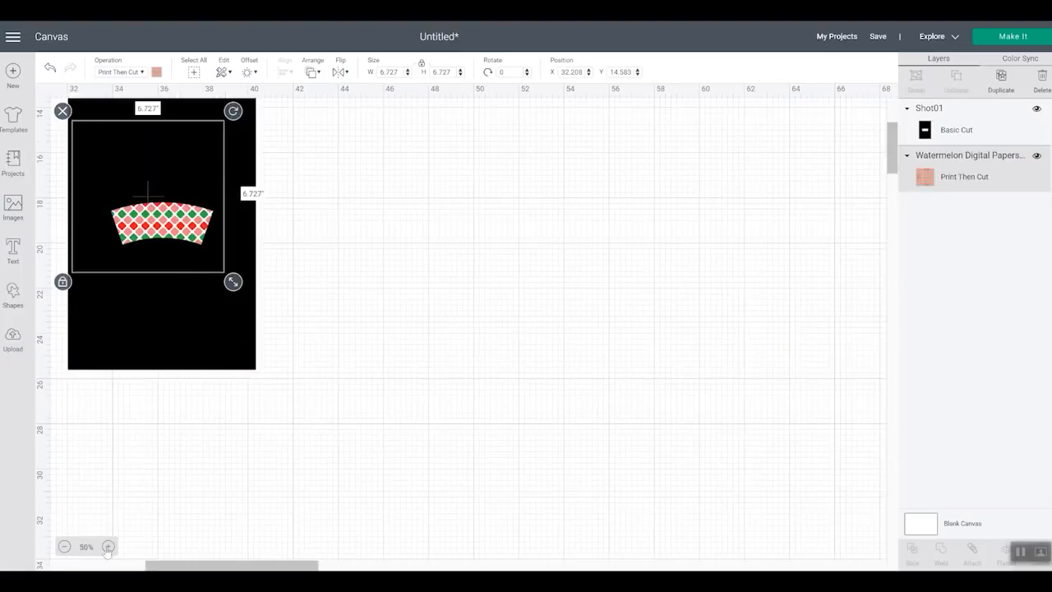
pyautogui.click(107, 547)
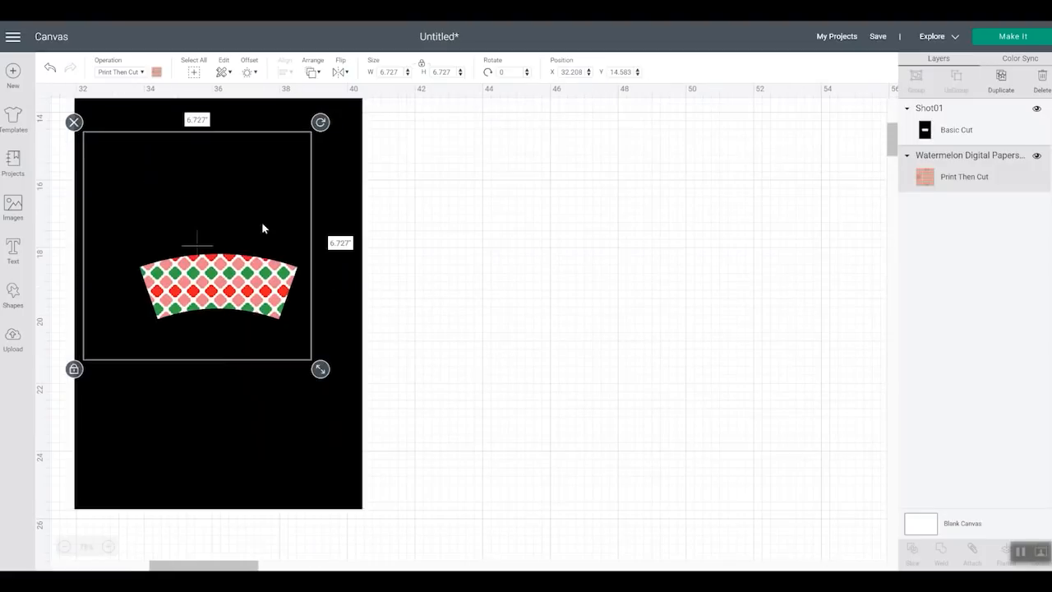
pyautogui.moveTo(226, 173); pyautogui.dragTo(227, 230)
pyautogui.click(77, 217)
pyautogui.moveTo(115, 216); pyautogui.dragTo(215, 296)
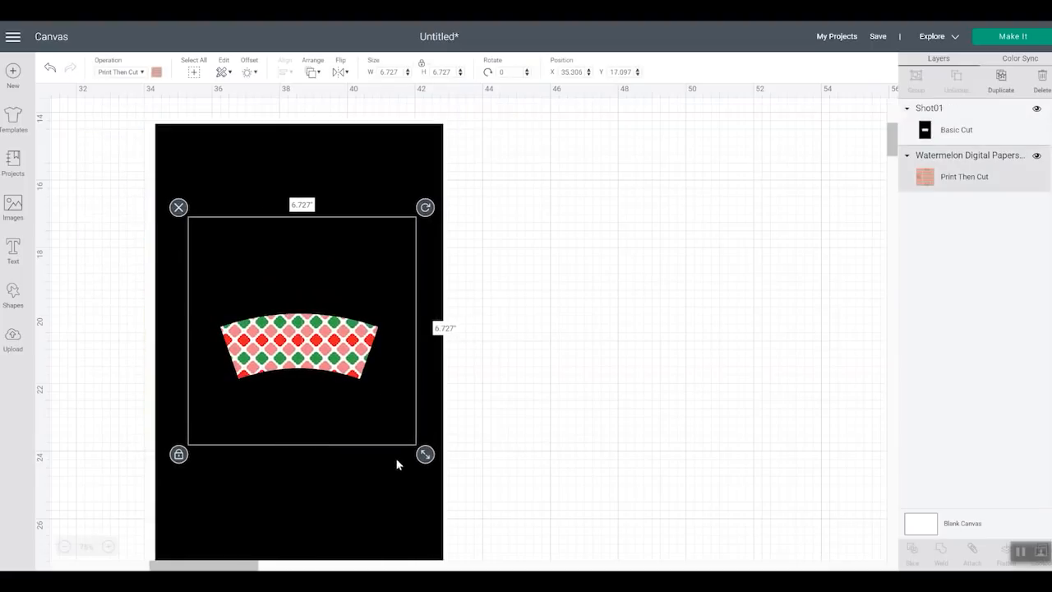
pyautogui.moveTo(413, 452); pyautogui.dragTo(344, 398)
pyautogui.moveTo(249, 211)
pyautogui.mouseDown()
pyautogui.moveTo(285, 240)
pyautogui.moveTo(238, 201)
pyautogui.mouseUp()
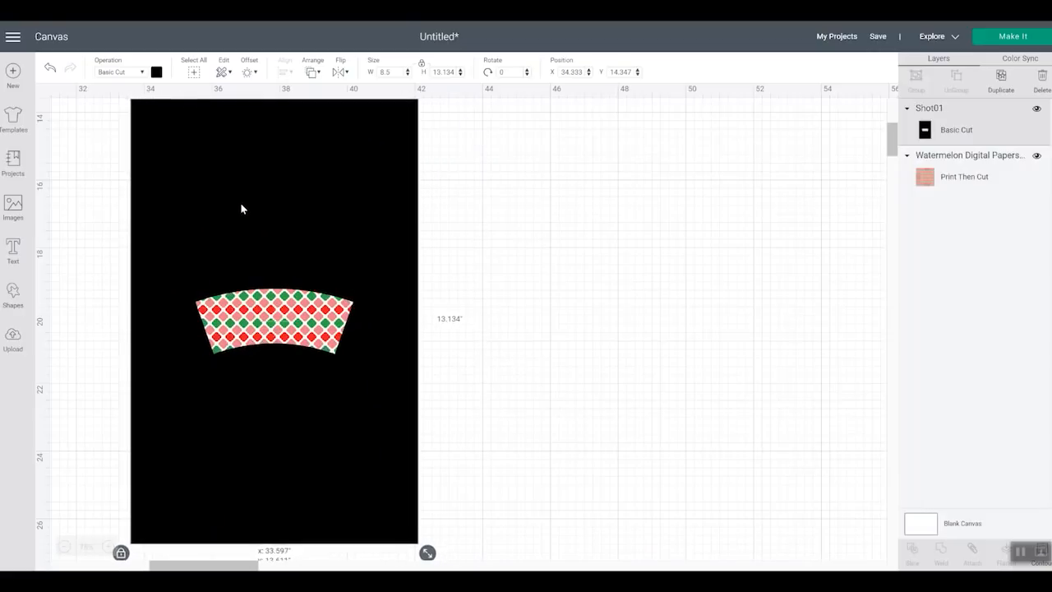
# Select the Shot01 template together with the watermelon paper and slice them
pyautogui.click(538, 419)
pyautogui.moveTo(522, 417); pyautogui.dragTo(252, 270)
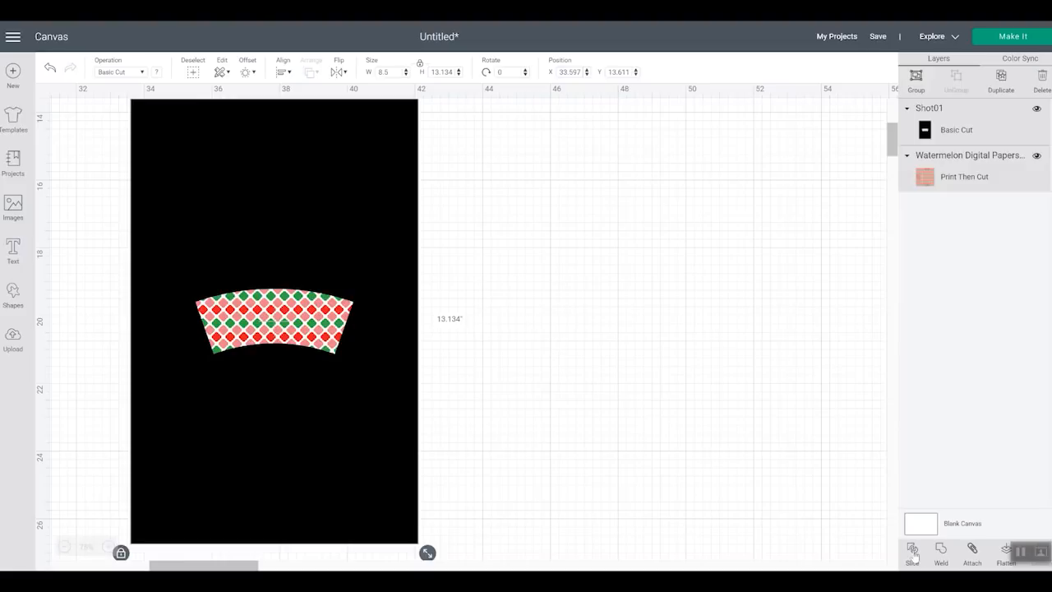
pyautogui.click(912, 550)
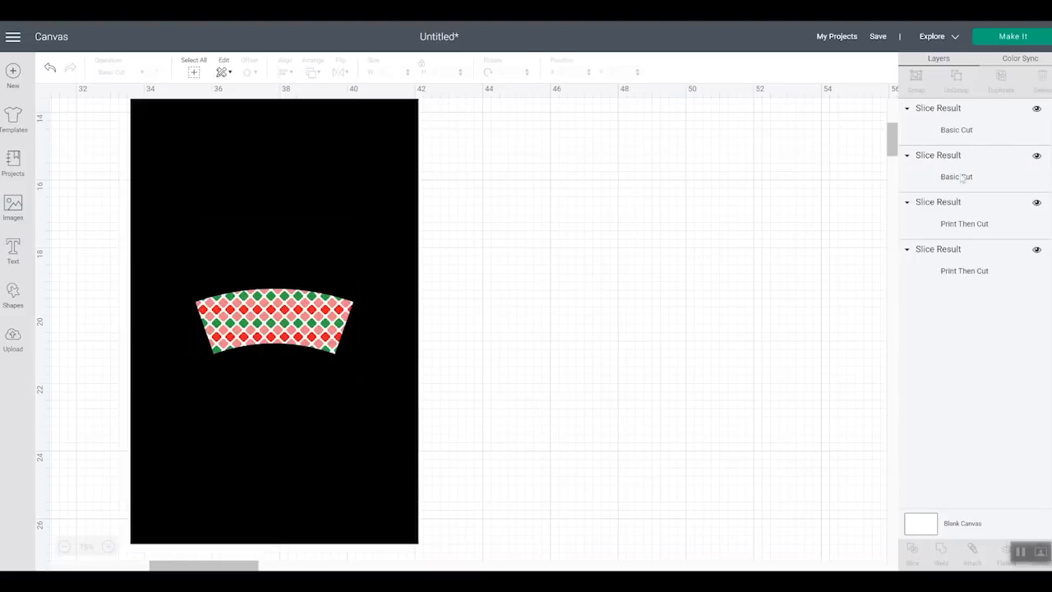
# Pull away and delete the black template pieces and the leftover watermelon paper, keeping only the curved patterned piece
pyautogui.moveTo(285, 187); pyautogui.dragTo(538, 285)
pyautogui.press('Delete')
pyautogui.moveTo(244, 231); pyautogui.dragTo(564, 289)
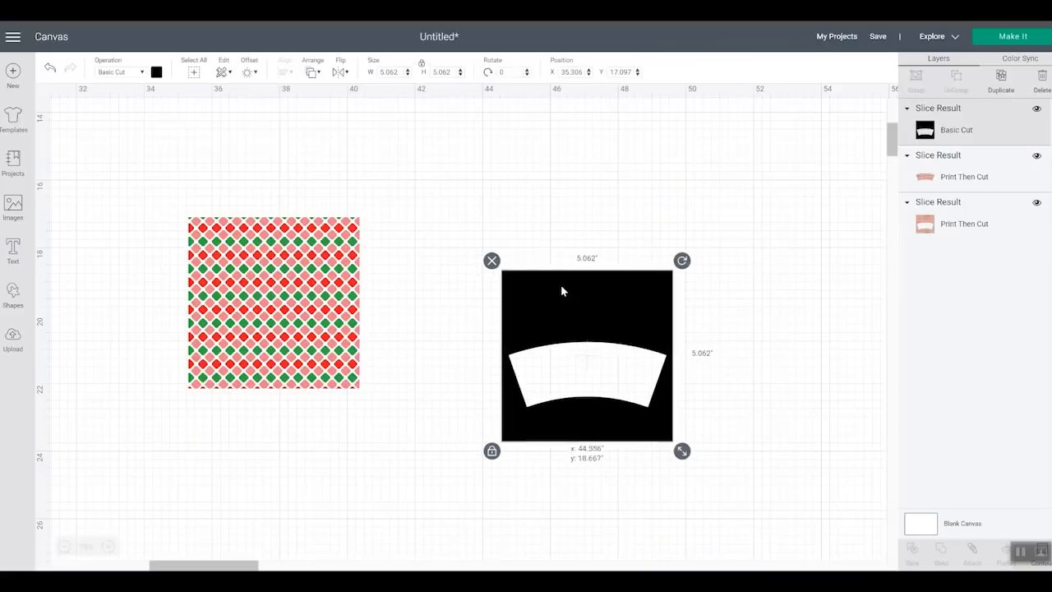
pyautogui.press('Delete')
pyautogui.moveTo(287, 235); pyautogui.dragTo(575, 283)
pyautogui.press('Delete')
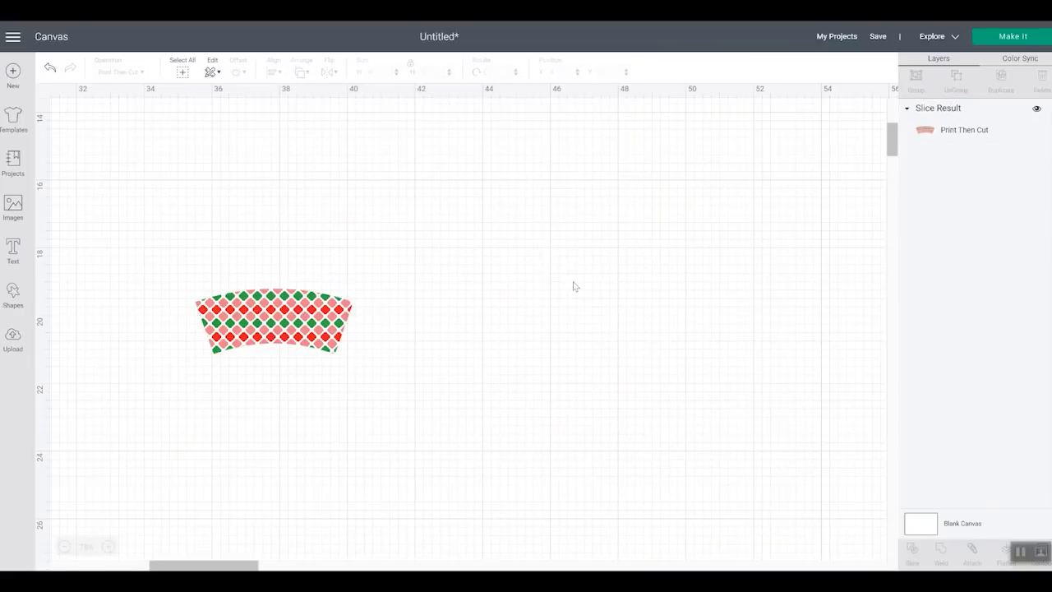
# Move the curved watermelon piece to an emptier spot higher up on the canvas
pyautogui.moveTo(301, 305); pyautogui.dragTo(251, 236)
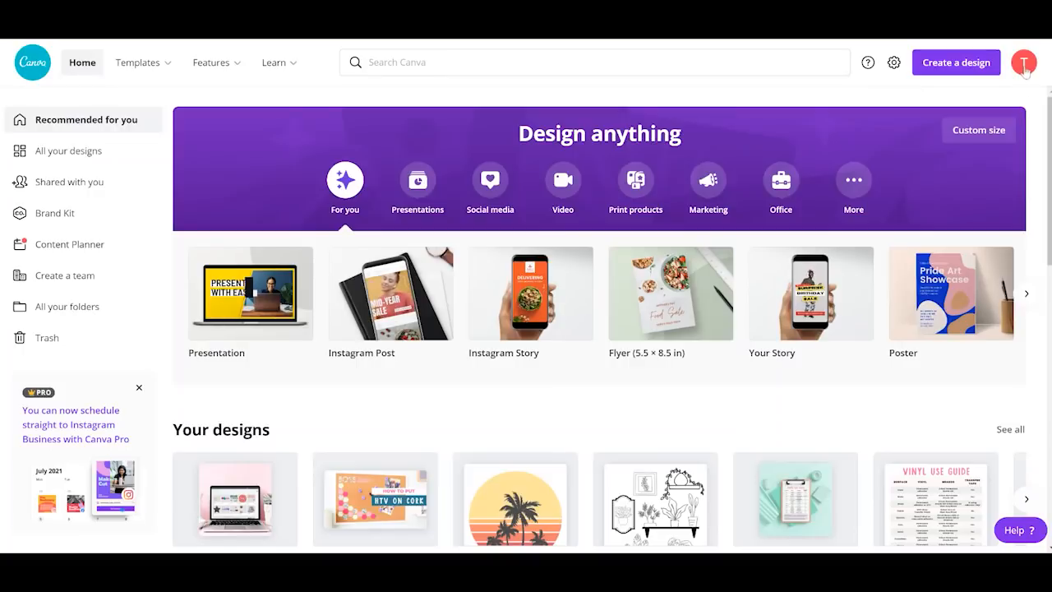
# Switch to Canva and create a custom-size design measuring 8.5 × 11 in
pyautogui.click(948, 69)
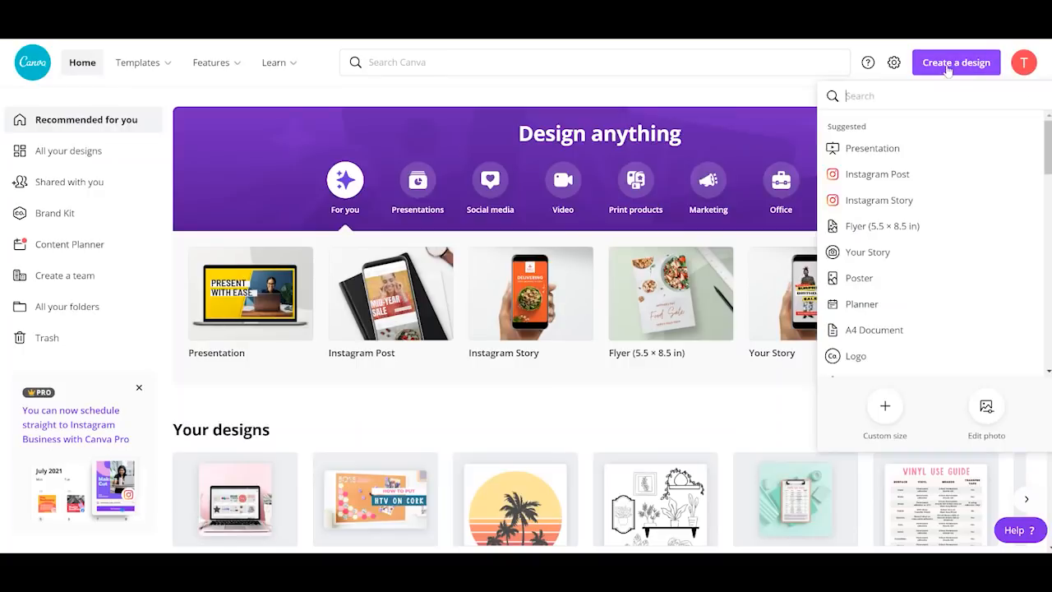
pyautogui.click(885, 408)
pyautogui.click(1017, 133)
pyautogui.click(998, 160)
pyautogui.click(863, 133)
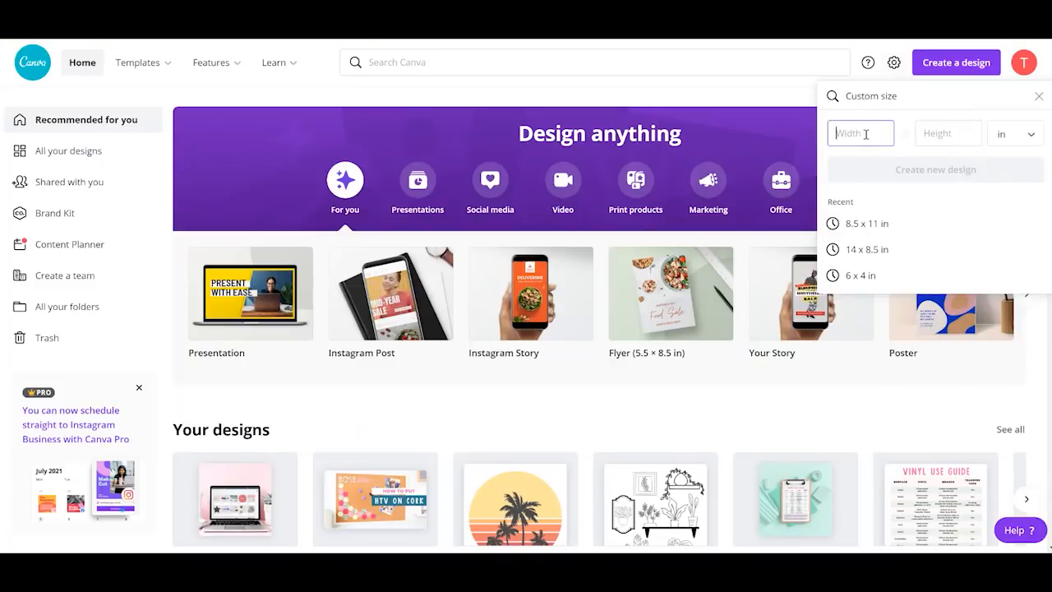
pyautogui.write('8.5')
pyautogui.press('Tab')
pyautogui.write('11')
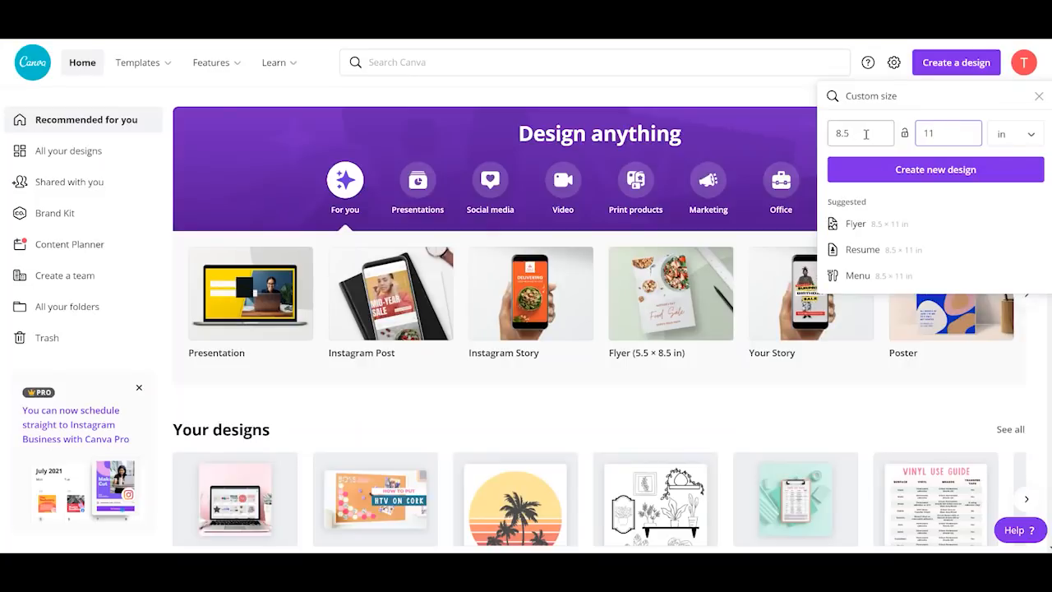
pyautogui.click(949, 173)
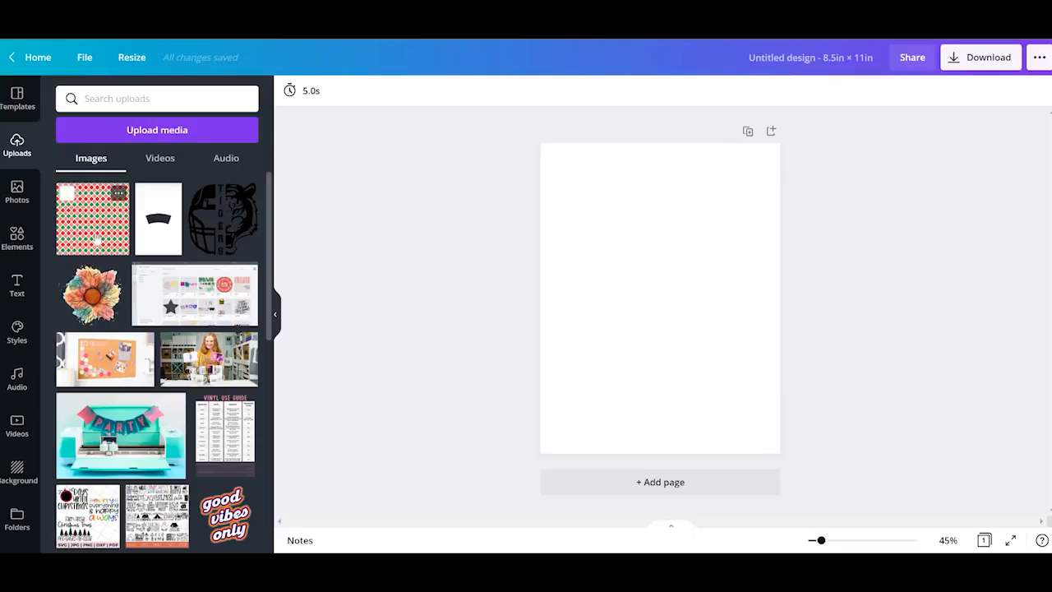
# Place the uploaded watercolor sunflower on the blank page and enlarge it to nearly the full page width
pyautogui.click(83, 296)
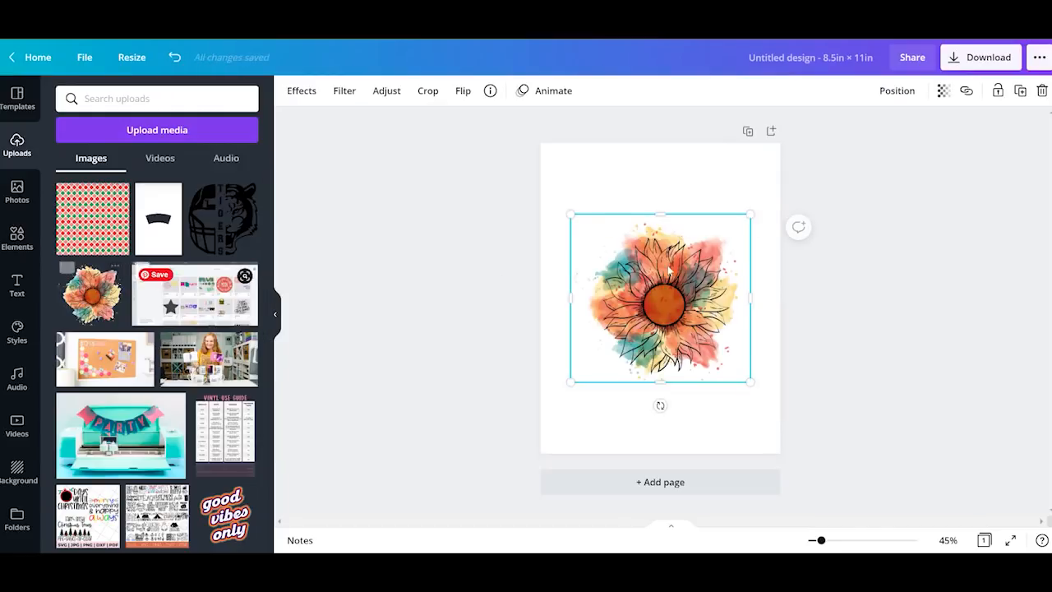
pyautogui.moveTo(661, 296); pyautogui.dragTo(638, 248)
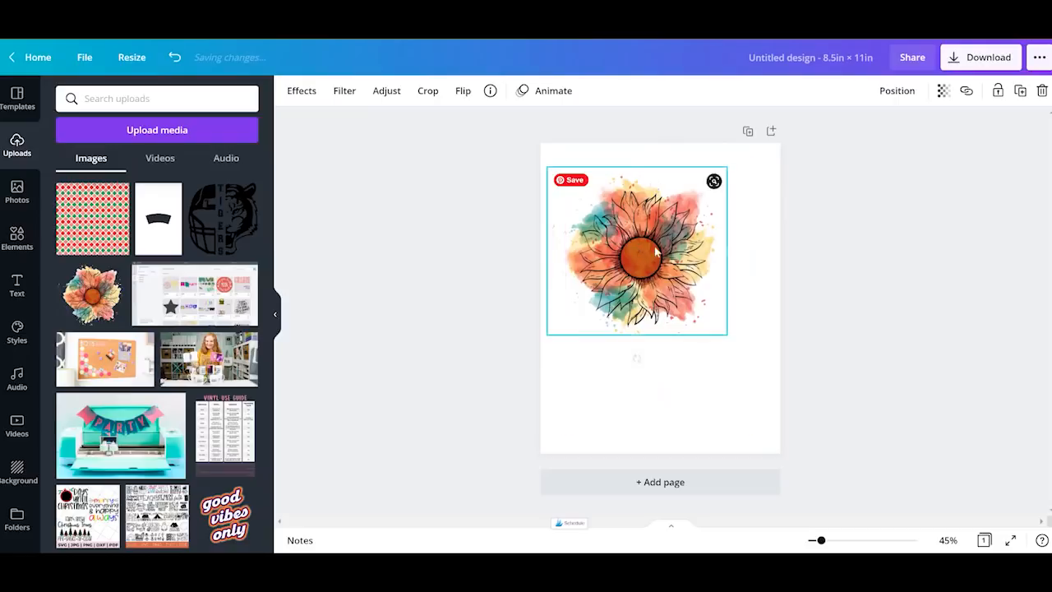
pyautogui.moveTo(726, 335); pyautogui.dragTo(771, 382)
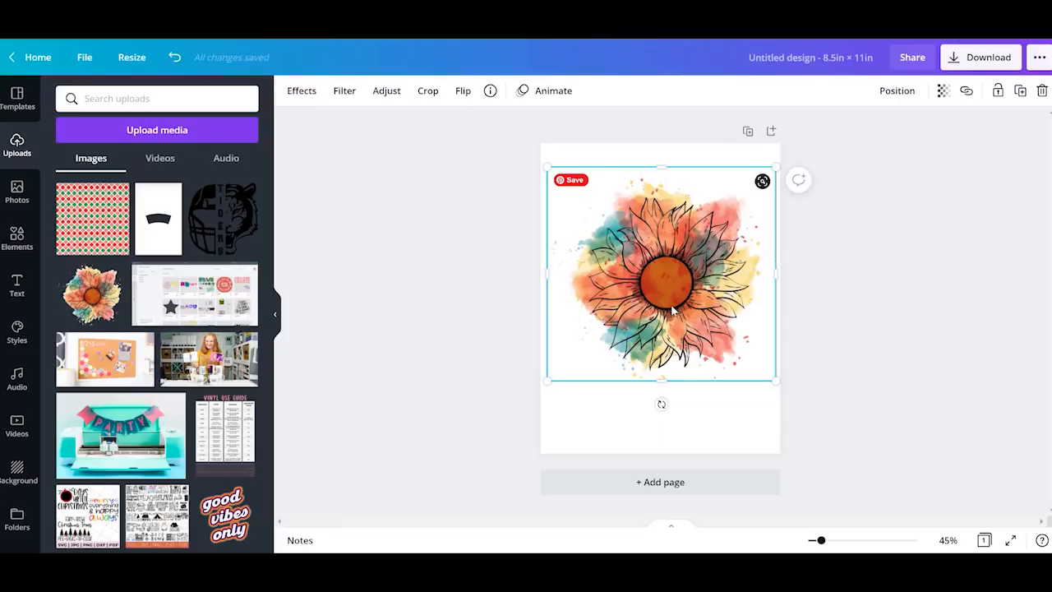
# Try the sunflower larger than the page, then shrink it to fit within the page width and center it
pyautogui.moveTo(774, 380); pyautogui.dragTo(919, 498)
pyautogui.moveTo(733, 371); pyautogui.dragTo(734, 331)
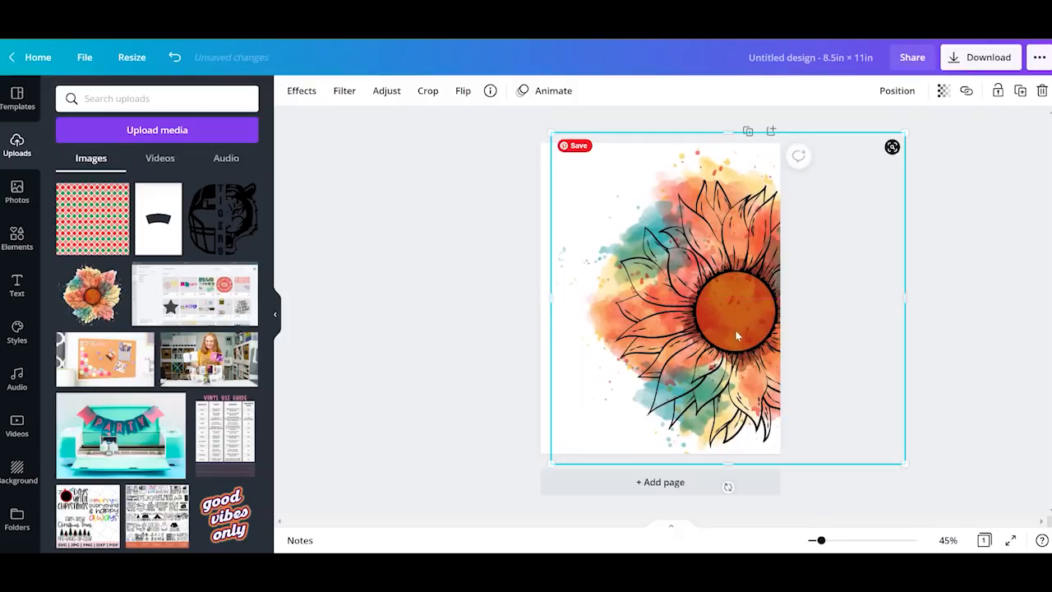
pyautogui.moveTo(905, 464); pyautogui.dragTo(712, 416)
pyautogui.moveTo(694, 285); pyautogui.dragTo(692, 318)
pyautogui.moveTo(693, 318); pyautogui.dragTo(694, 341)
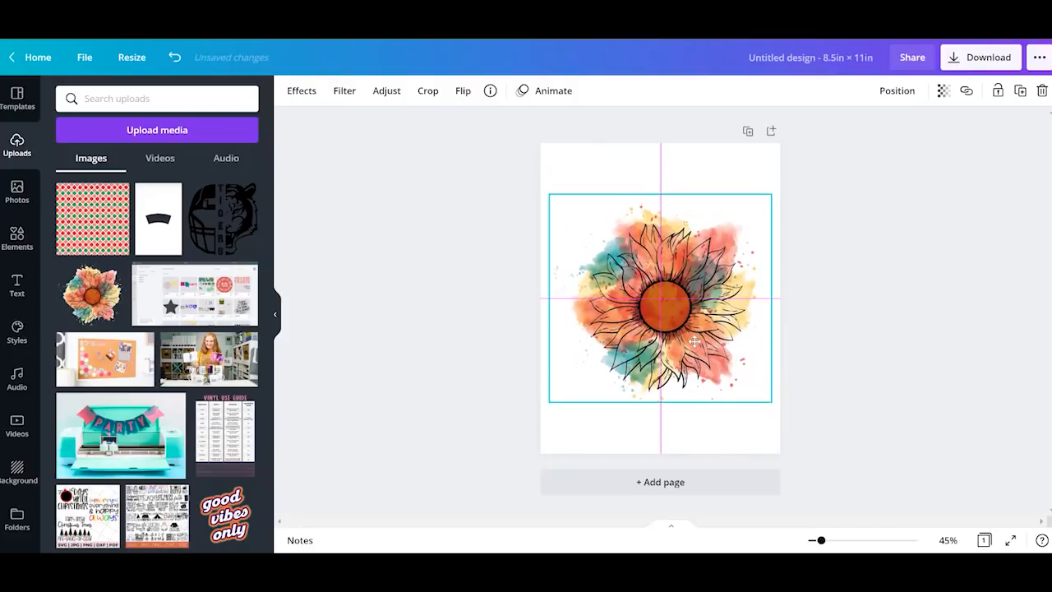
pyautogui.click(882, 331)
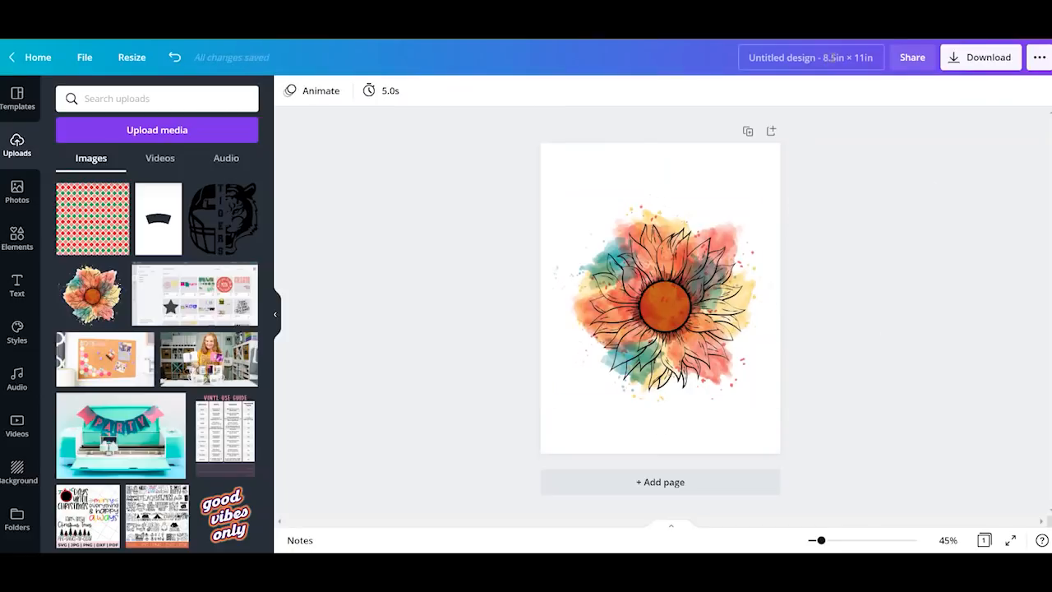
# Download the sunflower page with PDF Print as the file type
pyautogui.click(974, 66)
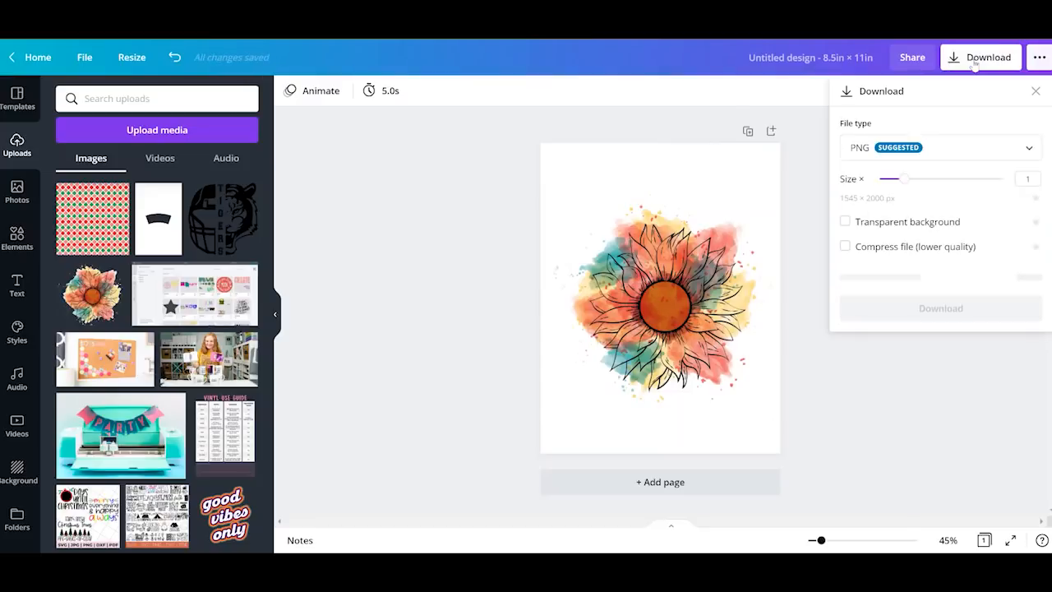
pyautogui.click(950, 151)
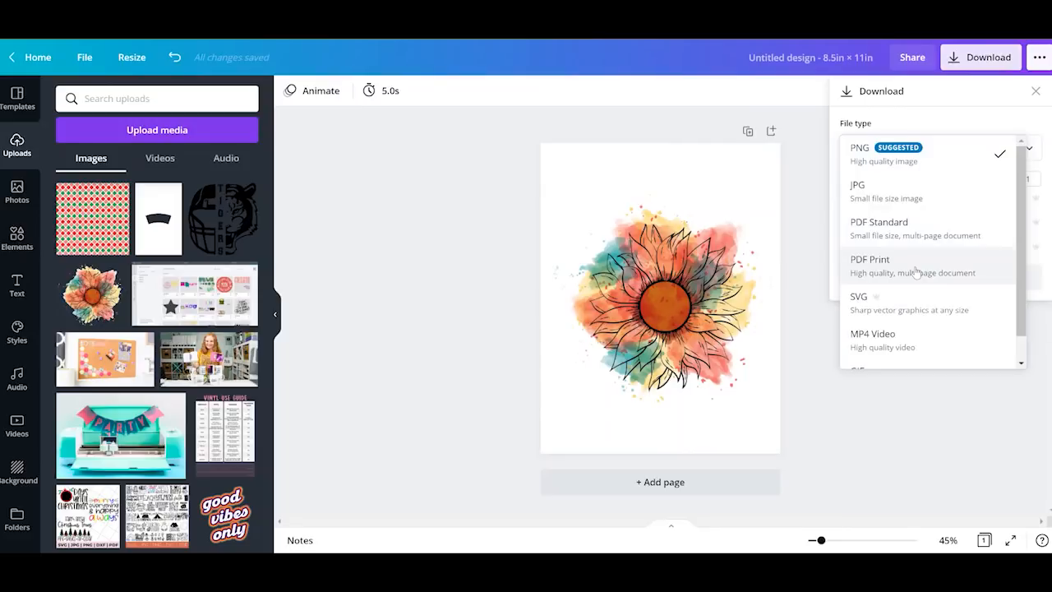
pyautogui.press('Escape')
pyautogui.click(948, 148)
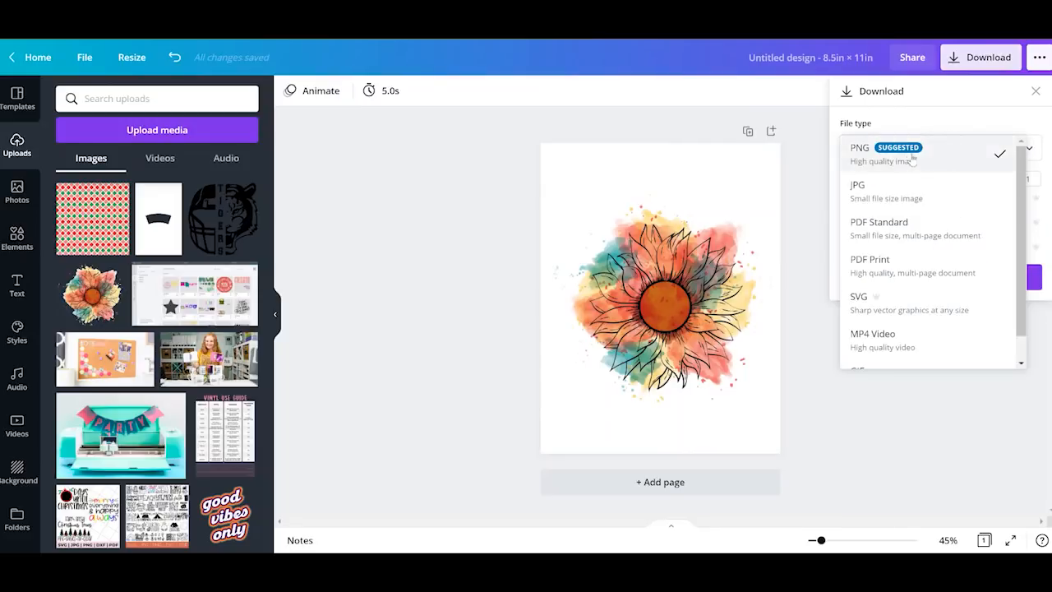
pyautogui.click(908, 271)
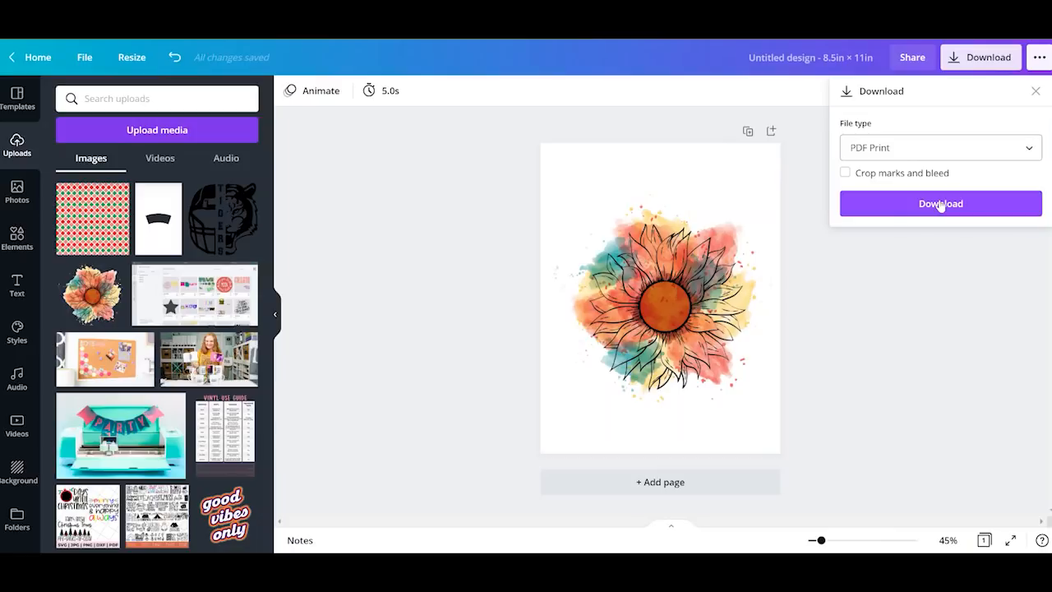
pyautogui.click(940, 205)
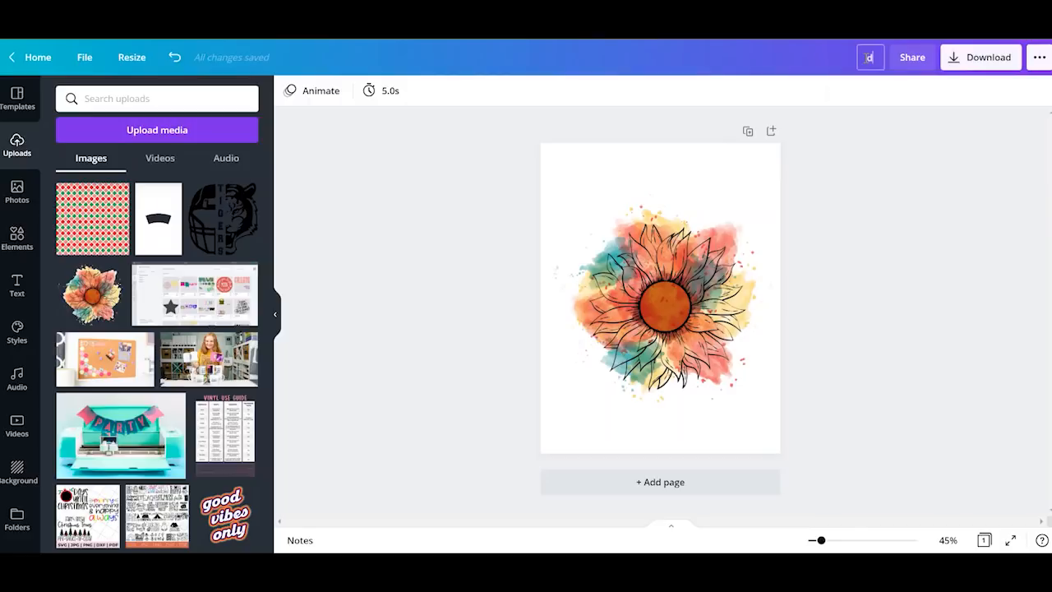
# Rename the design "sunflower test" and export it again as PDF Print
pyautogui.write('sunflower test')
pyautogui.click(978, 59)
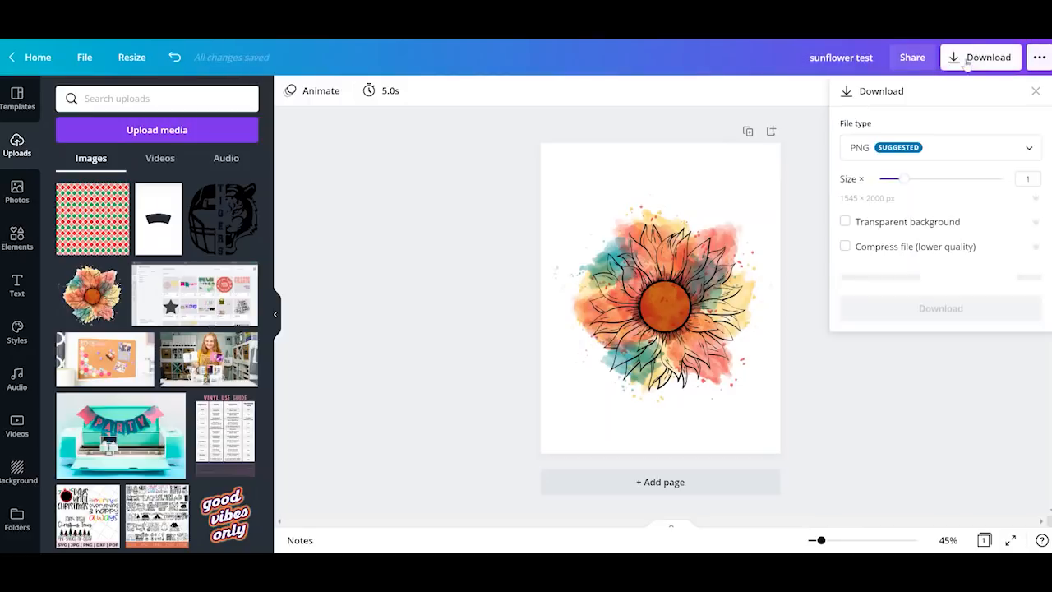
pyautogui.click(935, 157)
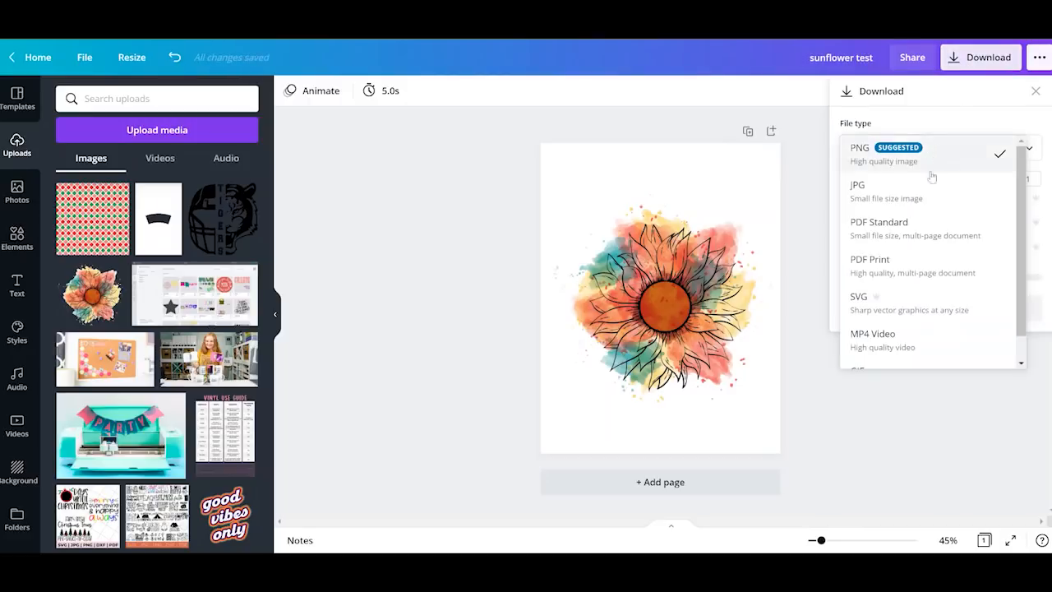
pyautogui.click(927, 264)
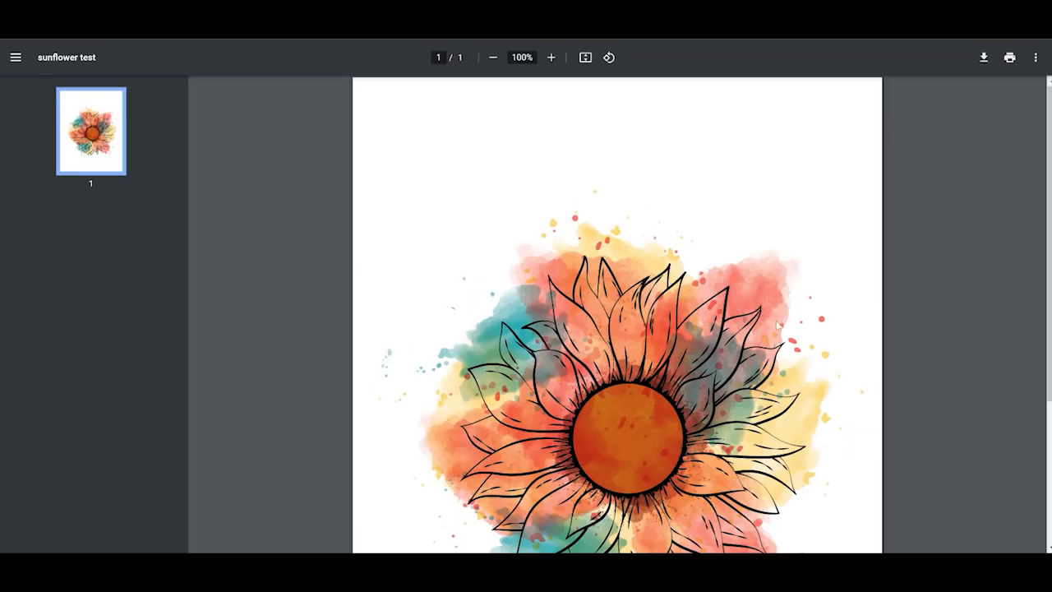
# Set the EPSON ET-4700 Series as the print destination for the sunflower PDF and continue to the system print dialog
pyautogui.click(1009, 57)
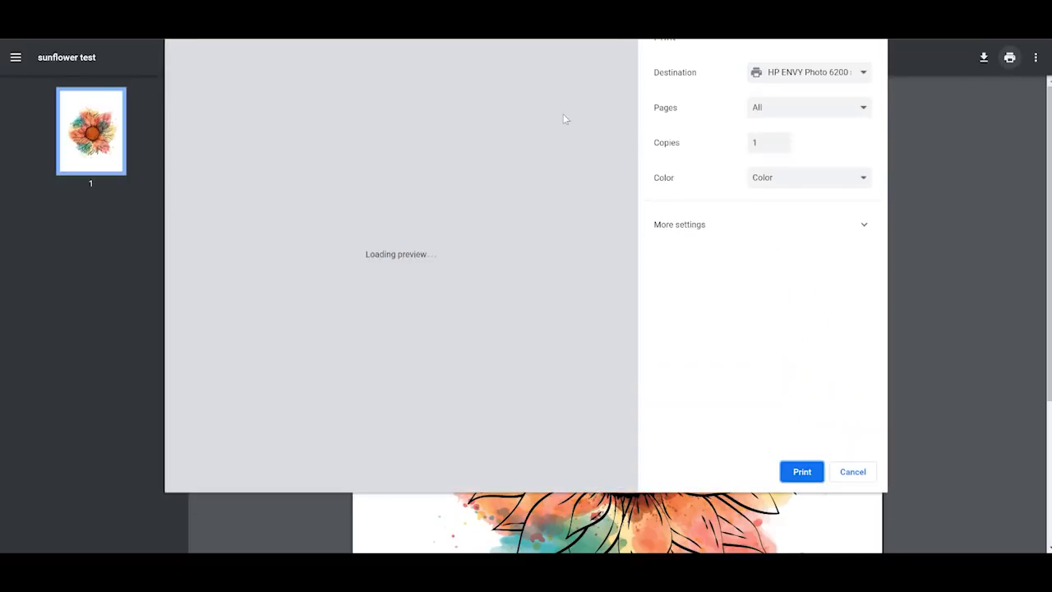
pyautogui.click(795, 72)
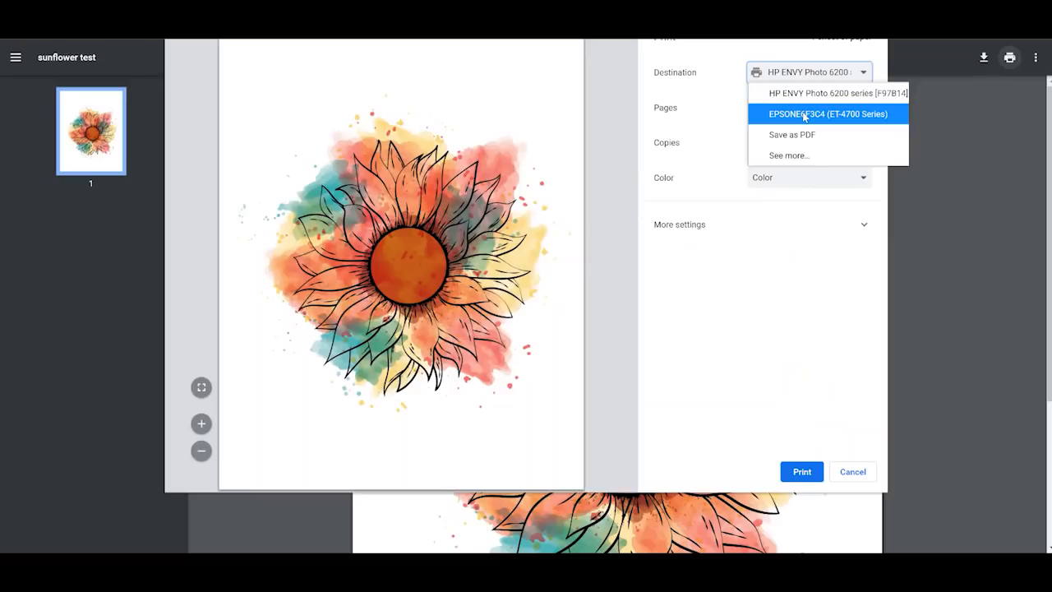
pyautogui.click(801, 111)
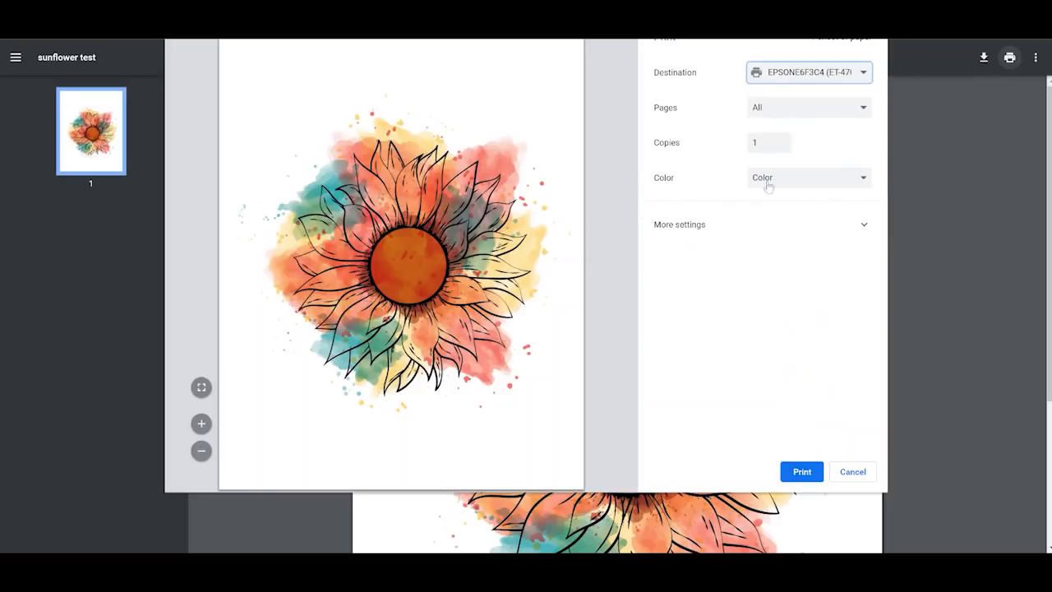
pyautogui.click(863, 225)
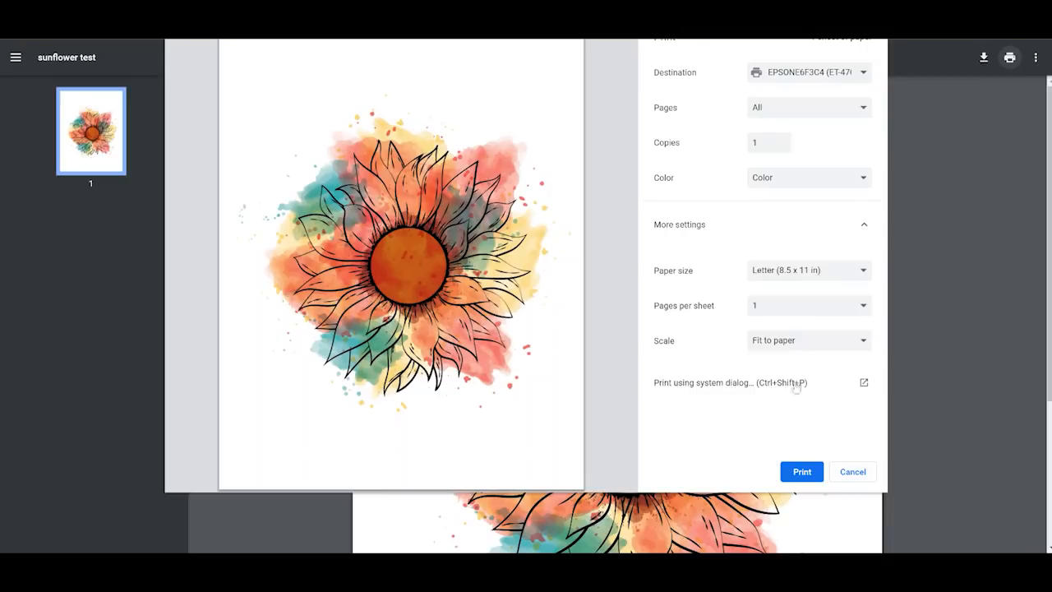
pyautogui.click(862, 384)
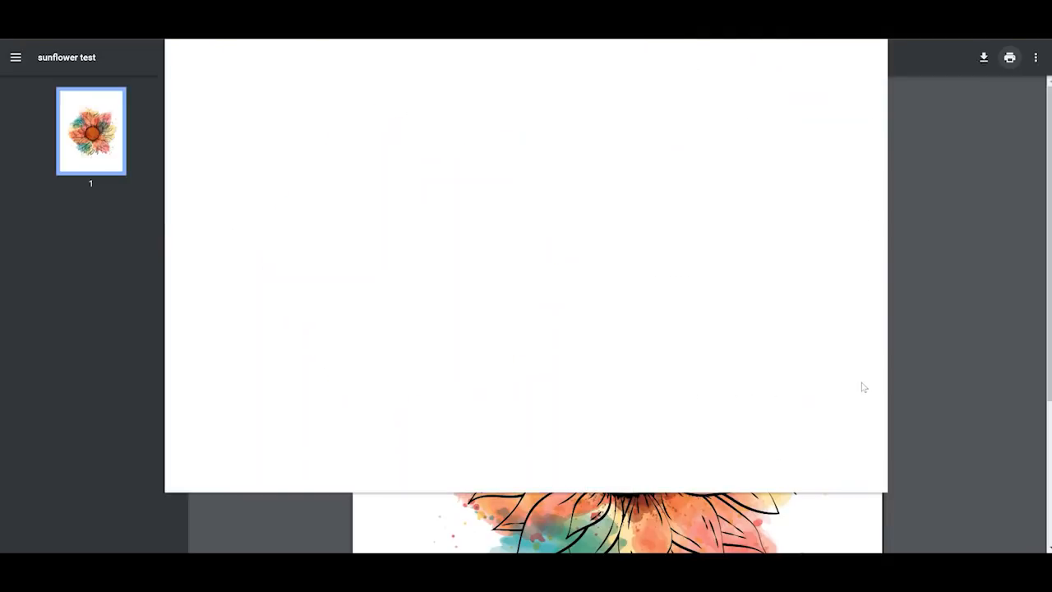
# Select the EPSON ET-4700 Series in the system print dialog, review its main and additional printing preferences, and cancel them
pyautogui.moveTo(112, 0); pyautogui.dragTo(126, 68)
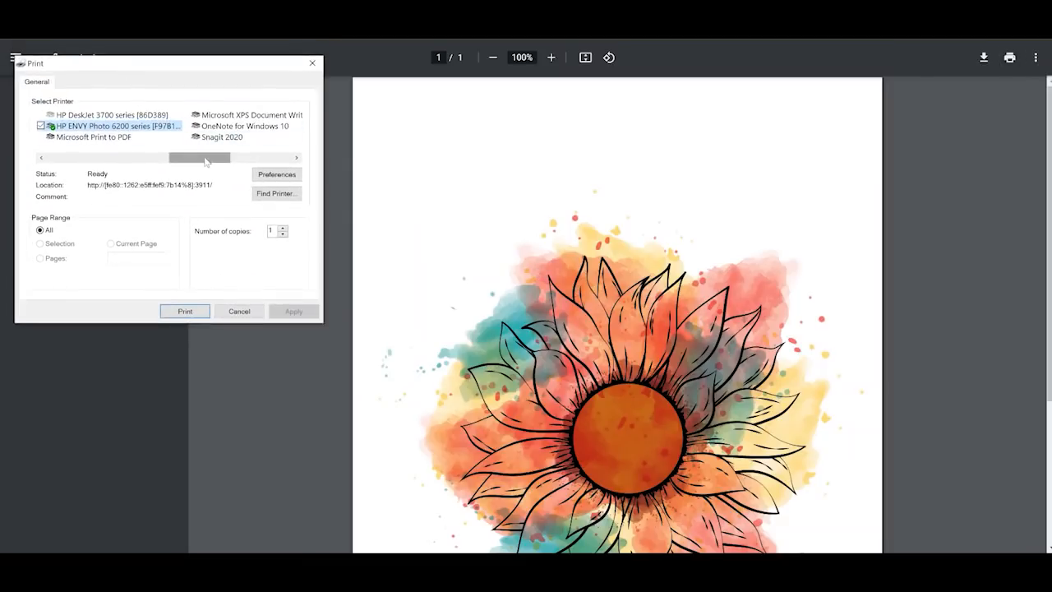
pyautogui.moveTo(205, 162); pyautogui.dragTo(144, 162)
pyautogui.click(122, 115)
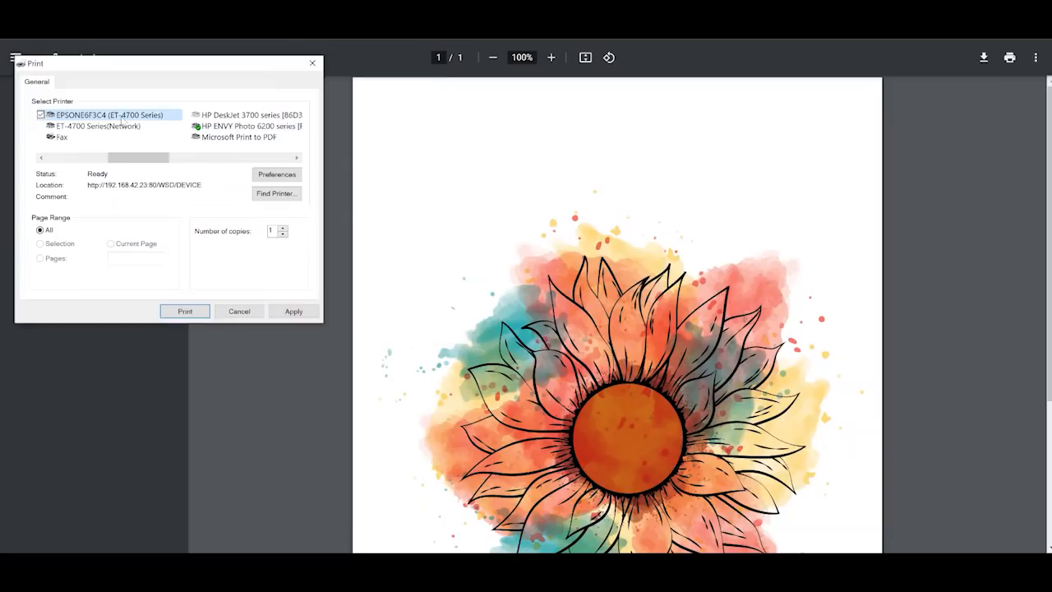
pyautogui.click(277, 174)
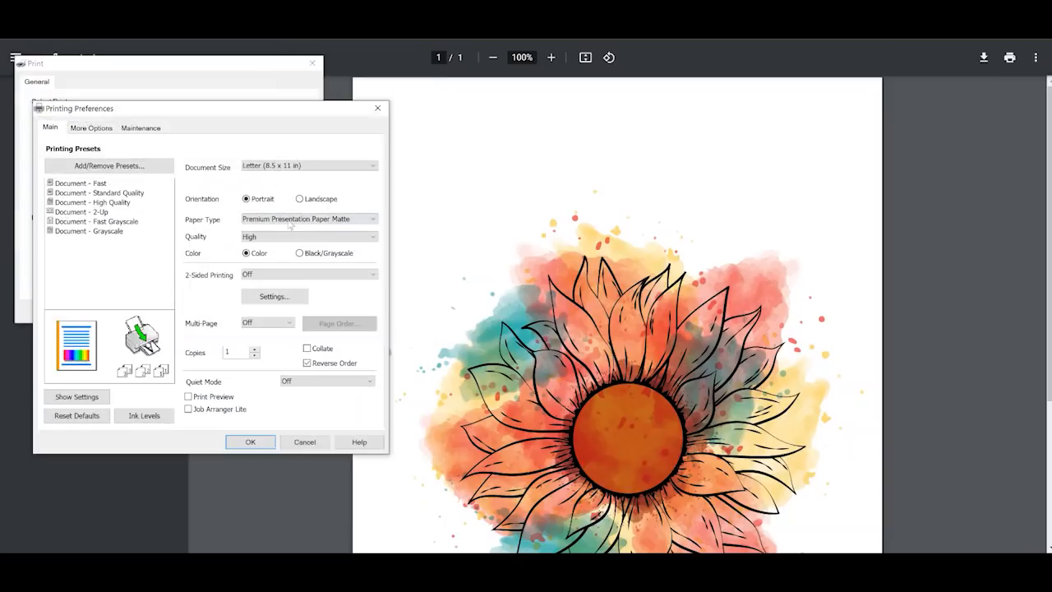
pyautogui.click(91, 129)
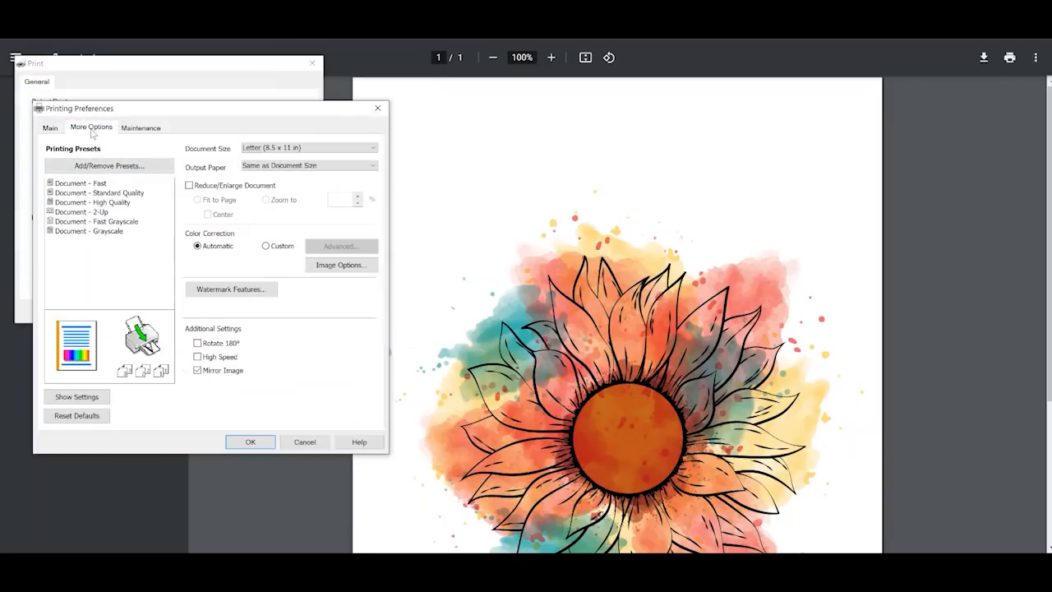
pyautogui.click(304, 442)
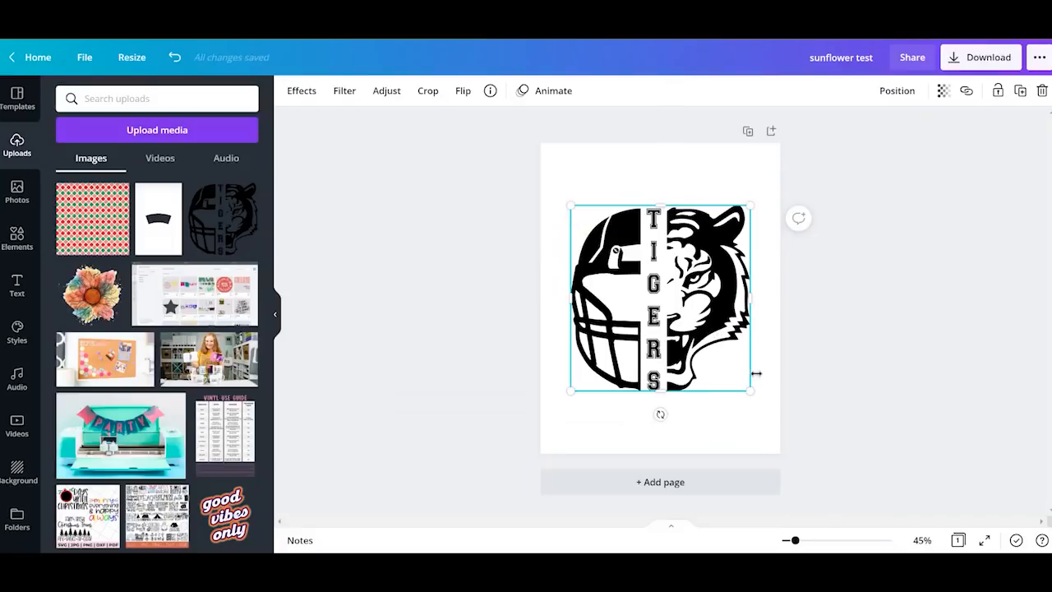
# Shrink the Tigers image on the page and adjust its color with tint -100 and saturation 4
pyautogui.moveTo(750, 390); pyautogui.dragTo(708, 368)
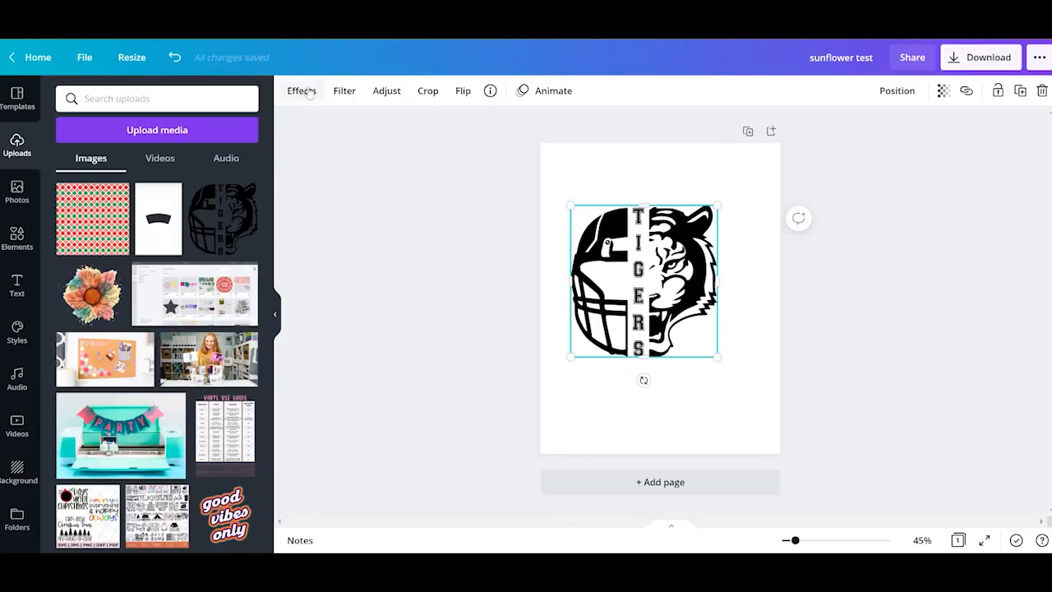
pyautogui.click(384, 91)
pyautogui.moveTo(174, 129)
pyautogui.mouseDown()
pyautogui.moveTo(215, 122)
pyautogui.moveTo(169, 131)
pyautogui.mouseUp()
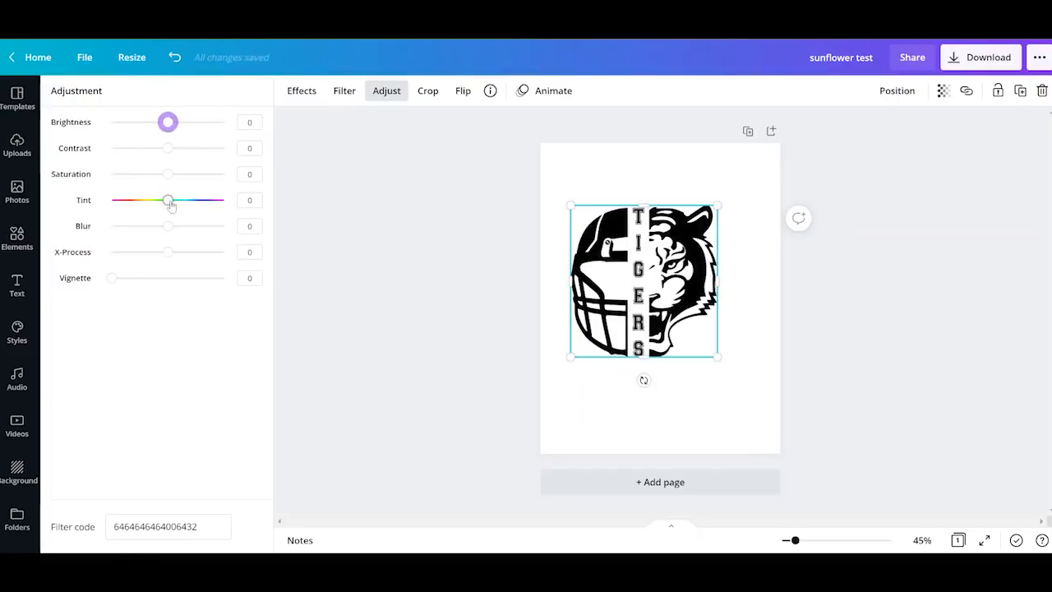
pyautogui.moveTo(168, 202); pyautogui.dragTo(110, 202)
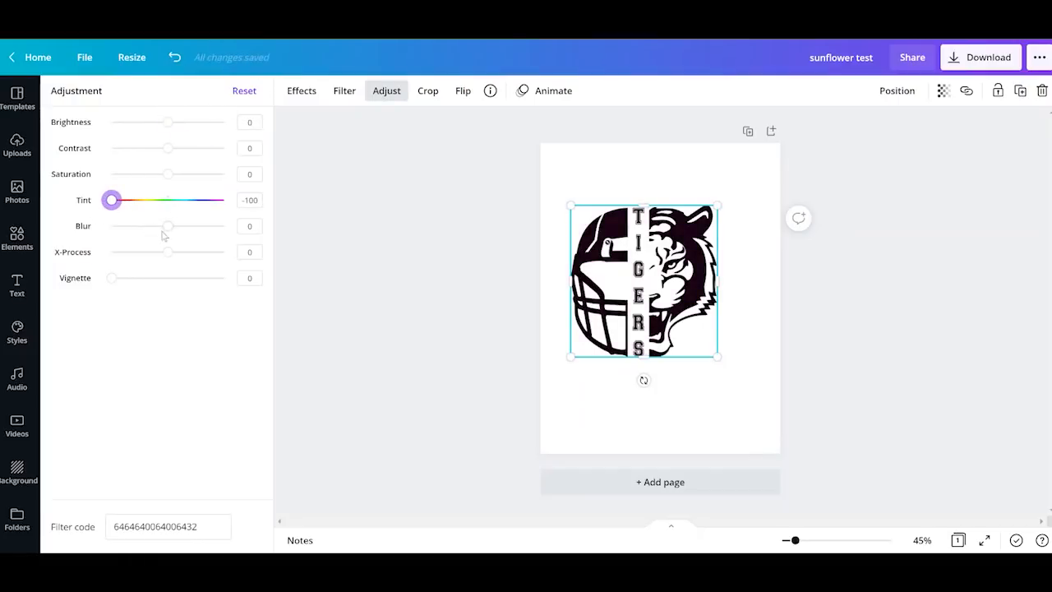
pyautogui.moveTo(165, 180)
pyautogui.mouseDown()
pyautogui.moveTo(223, 176)
pyautogui.moveTo(169, 189)
pyautogui.mouseUp()
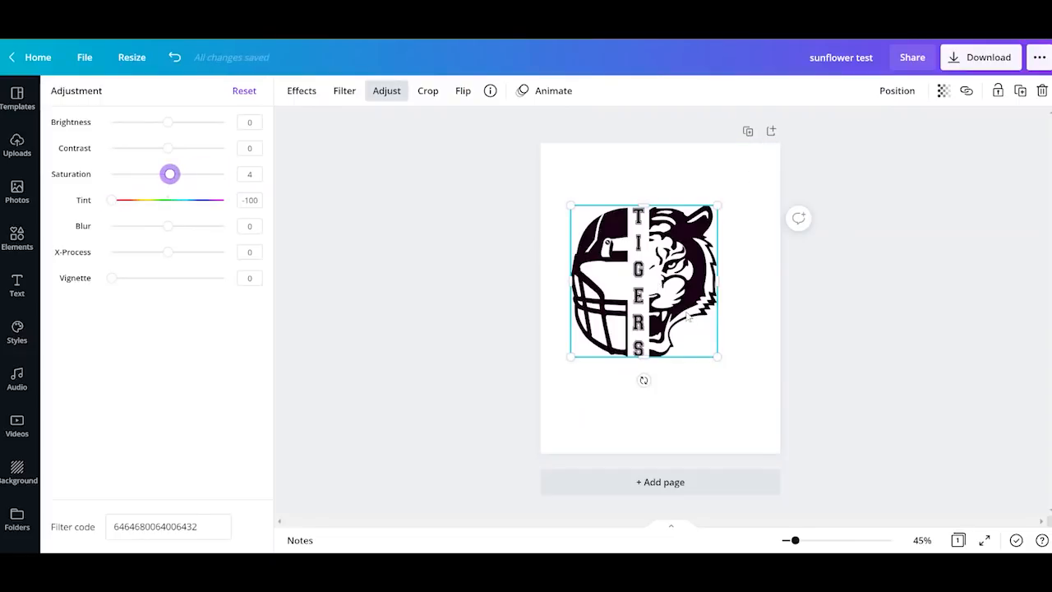
# Replace the Tigers image with the uploaded watermelon pattern and enlarge it past the page width to cover nearly the whole page
pyautogui.click(17, 143)
pyautogui.press('Delete')
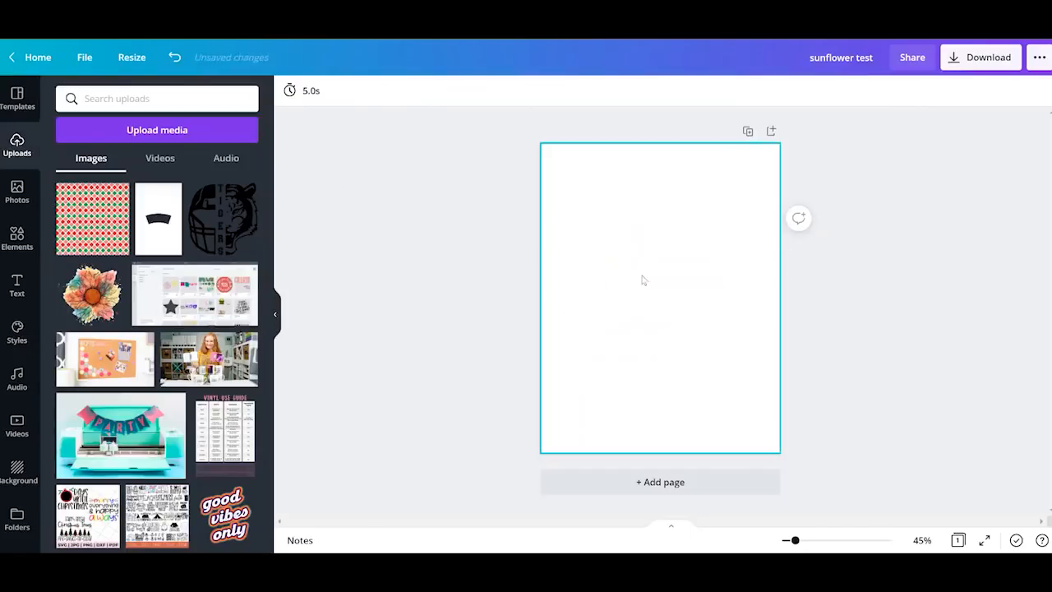
pyautogui.click(70, 229)
pyautogui.moveTo(571, 207)
pyautogui.mouseDown()
pyautogui.moveTo(519, 186)
pyautogui.moveTo(566, 199)
pyautogui.mouseUp()
pyautogui.moveTo(752, 389); pyautogui.dragTo(832, 477)
pyautogui.moveTo(726, 334); pyautogui.dragTo(715, 303)
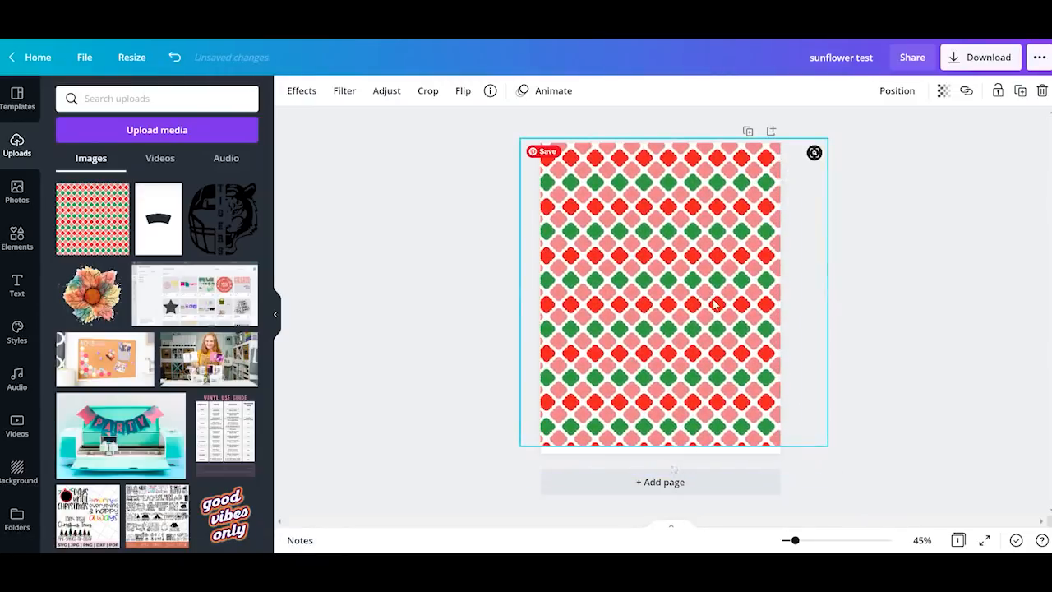
# Enlarge the watermelon pattern to fill the page and try resizing it in crop mode, discarding the crop changes
pyautogui.moveTo(827, 445); pyautogui.dragTo(845, 463)
pyautogui.doubleClick(666, 233)
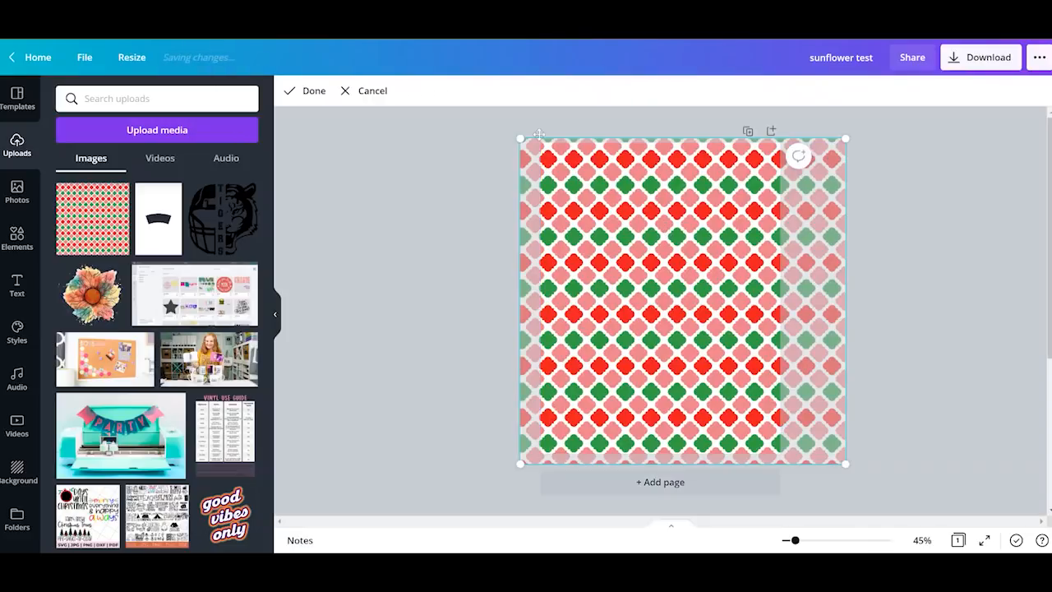
pyautogui.click(949, 255)
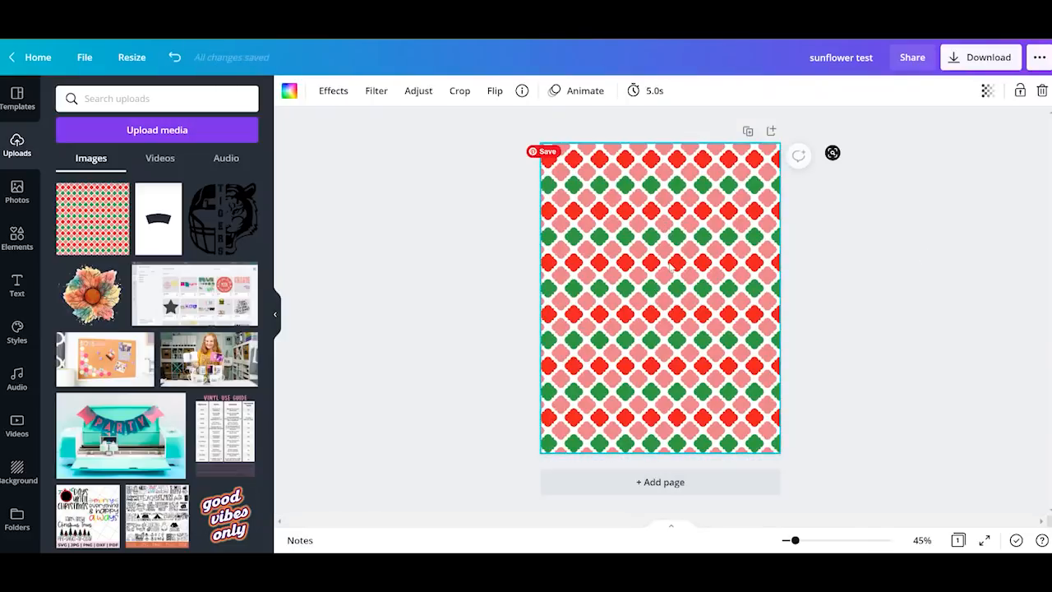
pyautogui.click(648, 263)
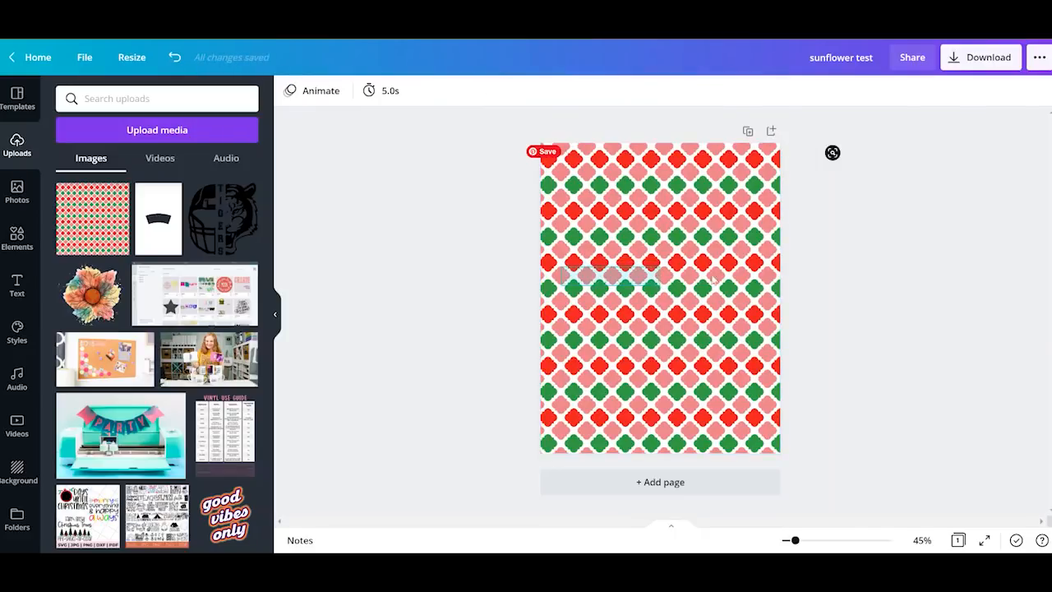
pyautogui.click(658, 302)
pyautogui.doubleClick(658, 303)
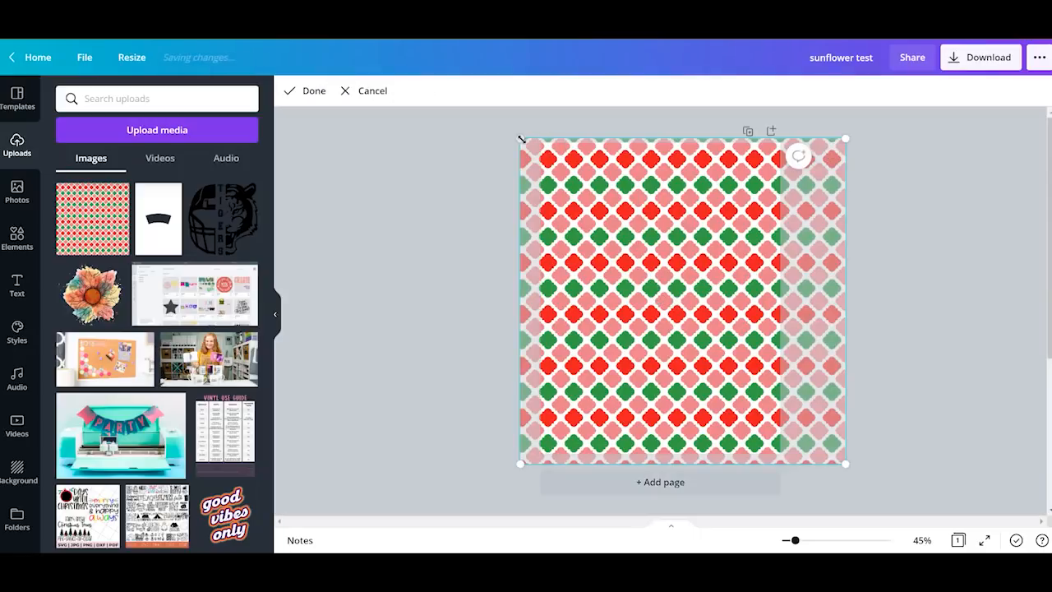
pyautogui.moveTo(550, 160); pyautogui.dragTo(602, 198)
pyautogui.moveTo(845, 464); pyautogui.dragTo(733, 387)
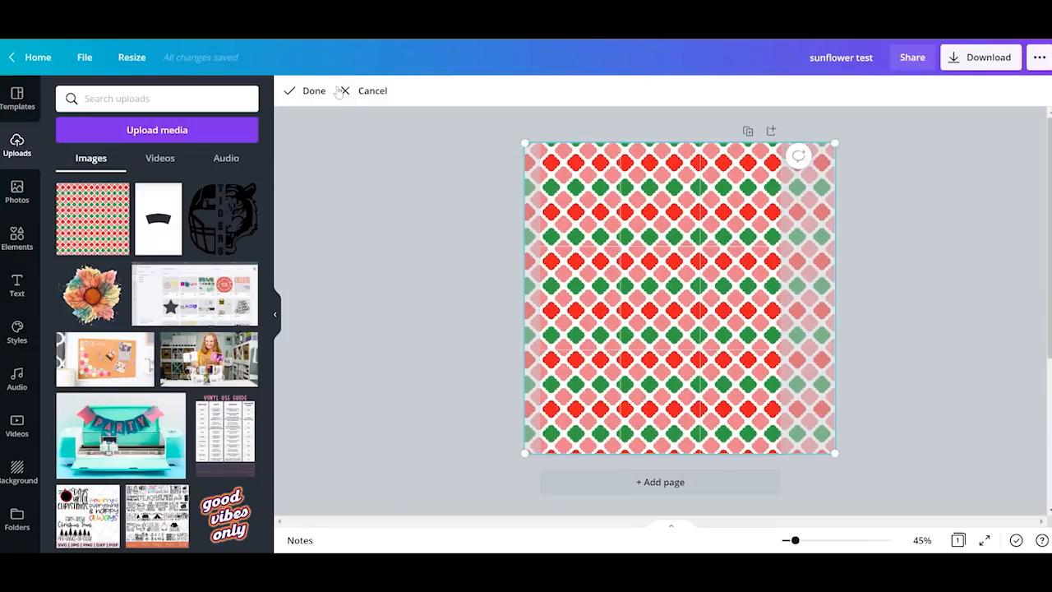
pyautogui.click(364, 91)
# Replace the watermelon pattern with a fresh copy from the uploads and enlarge it slightly past the page width
pyautogui.press('Delete')
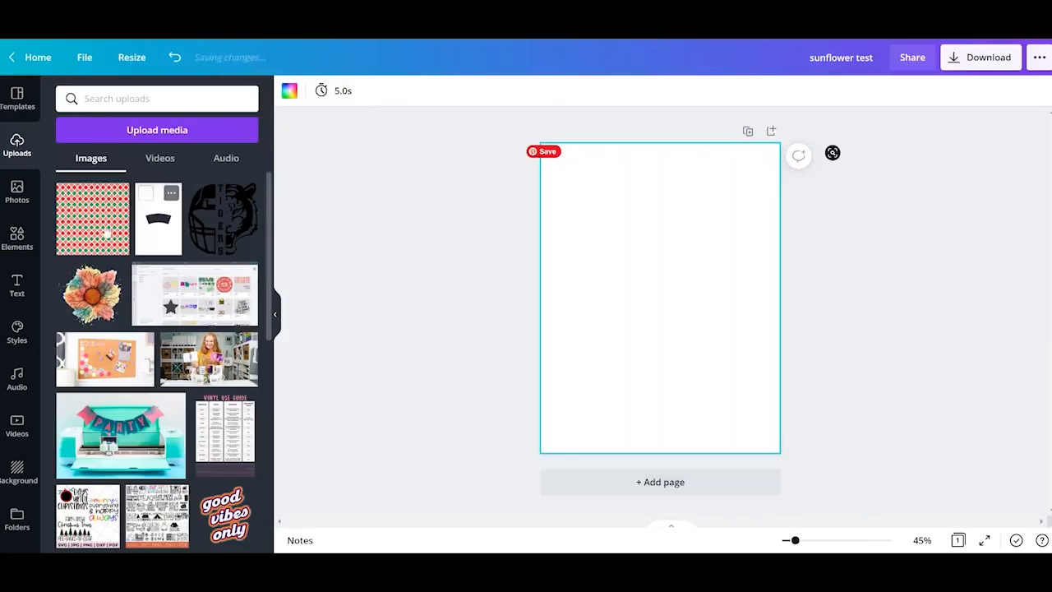
pyautogui.click(90, 233)
pyautogui.moveTo(564, 206); pyautogui.dragTo(512, 187)
pyautogui.moveTo(750, 390); pyautogui.dragTo(779, 426)
pyautogui.click(896, 395)
pyautogui.click(772, 393)
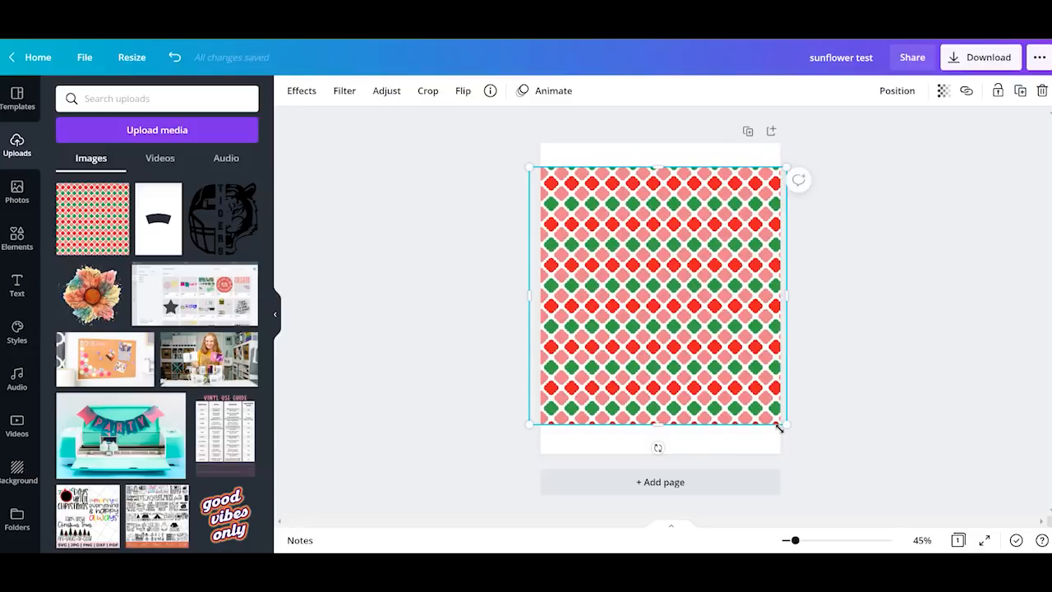
# Try the uploaded shot glass template over the pattern, enlarged past the page width, and remove it
pyautogui.click(163, 233)
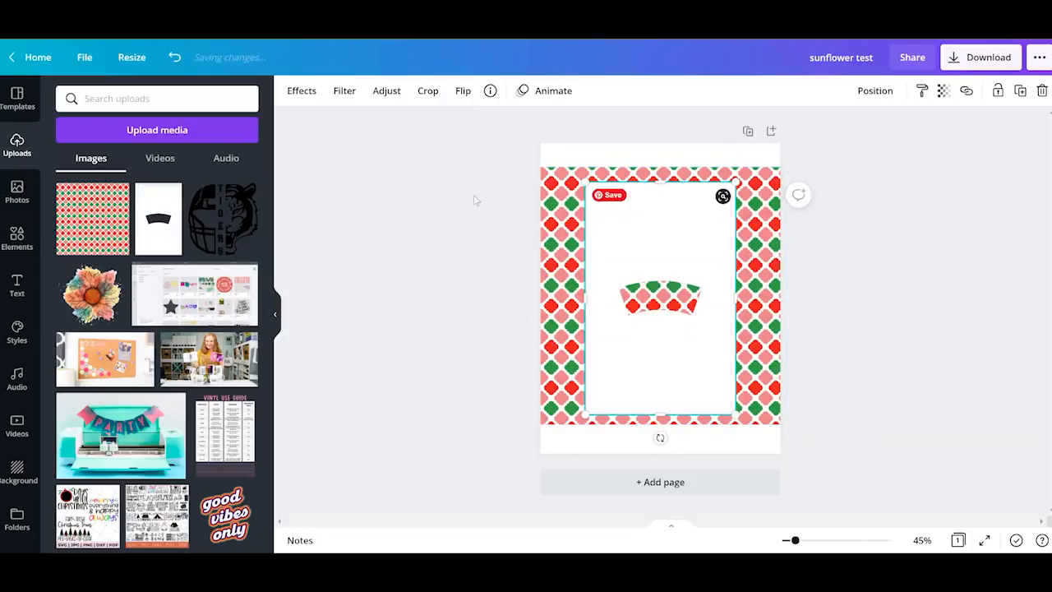
pyautogui.moveTo(574, 181); pyautogui.dragTo(475, 123)
pyautogui.moveTo(734, 414); pyautogui.dragTo(801, 477)
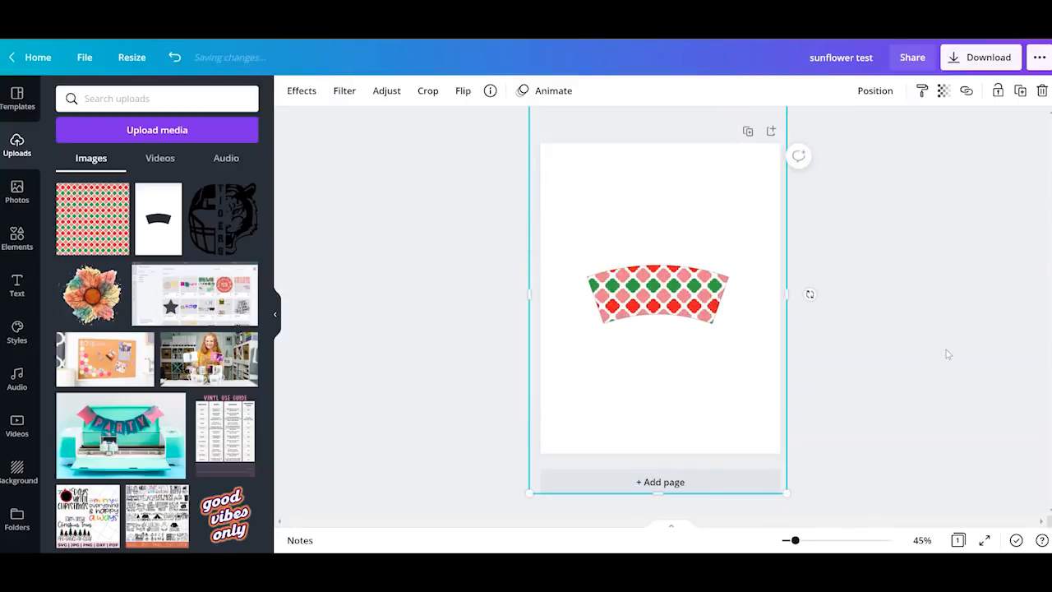
pyautogui.press('Delete')
# Enlarge the watermelon pattern beyond the page edges so it covers the whole page
pyautogui.click(694, 223)
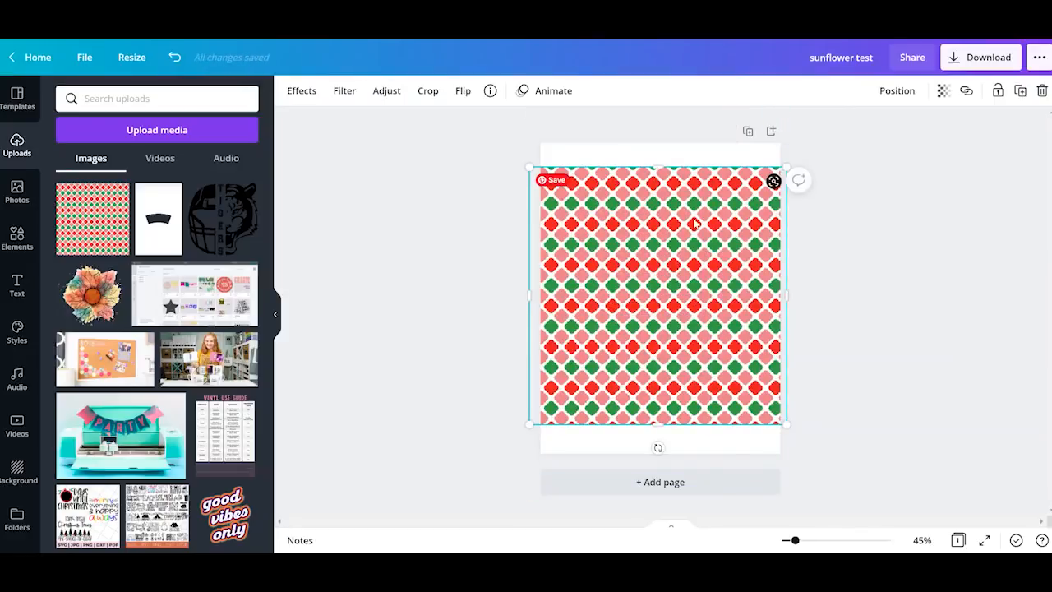
pyautogui.click(677, 153)
pyautogui.click(678, 177)
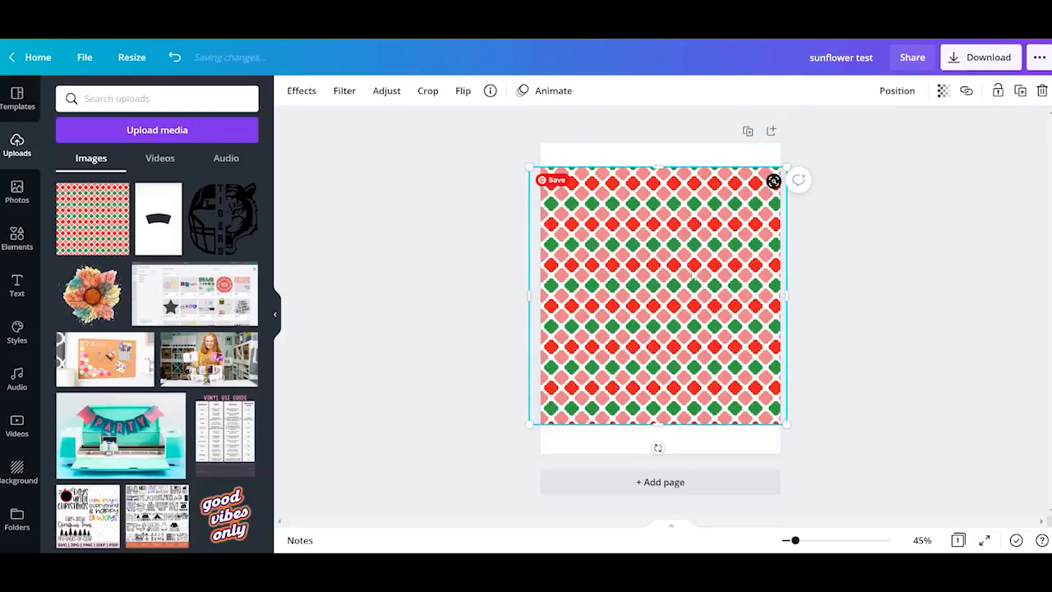
pyautogui.click(896, 92)
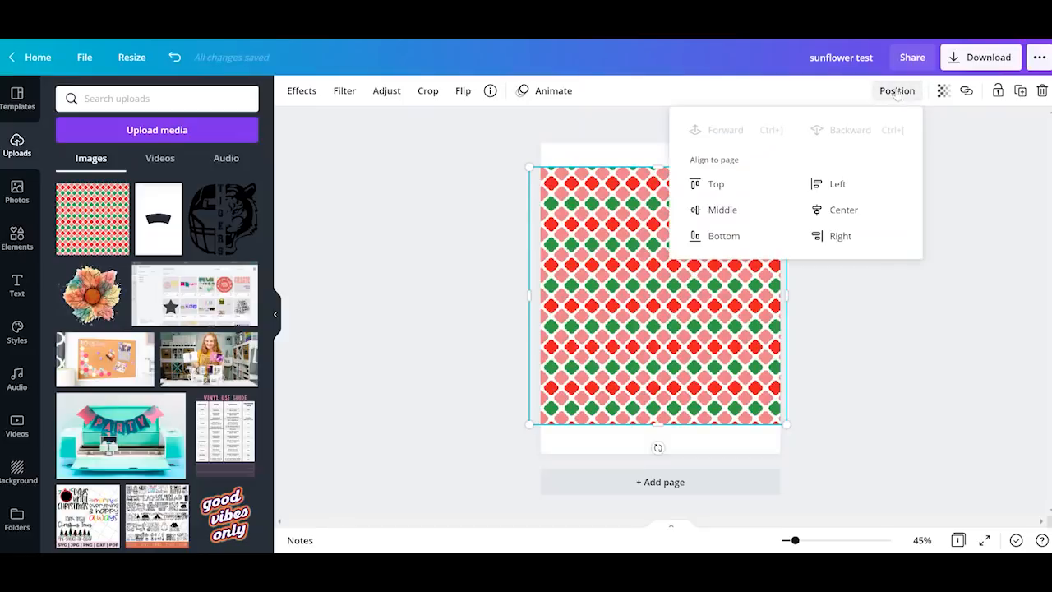
pyautogui.click(896, 92)
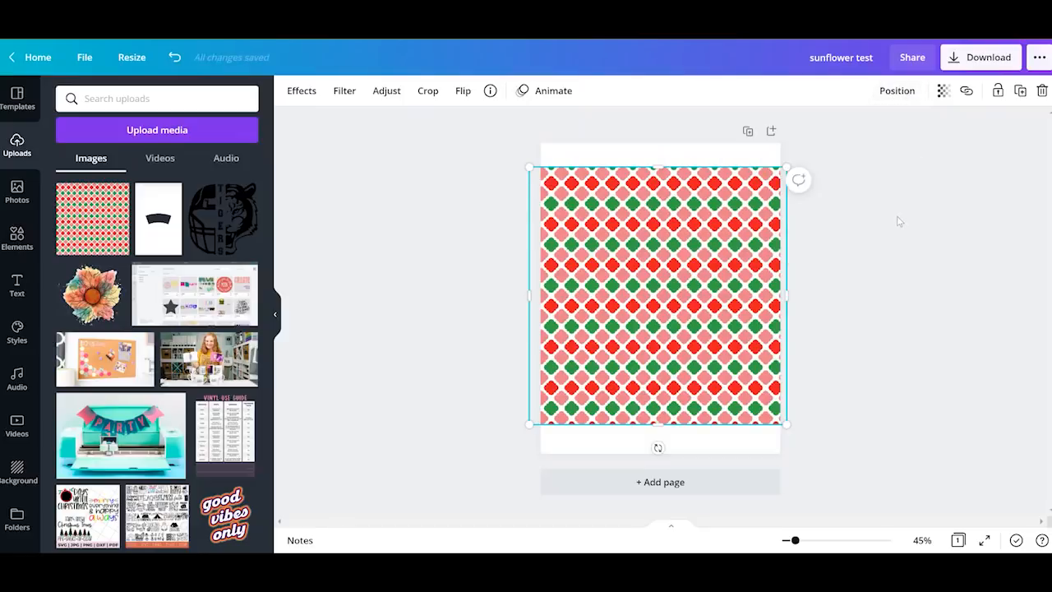
pyautogui.moveTo(528, 167); pyautogui.dragTo(482, 160)
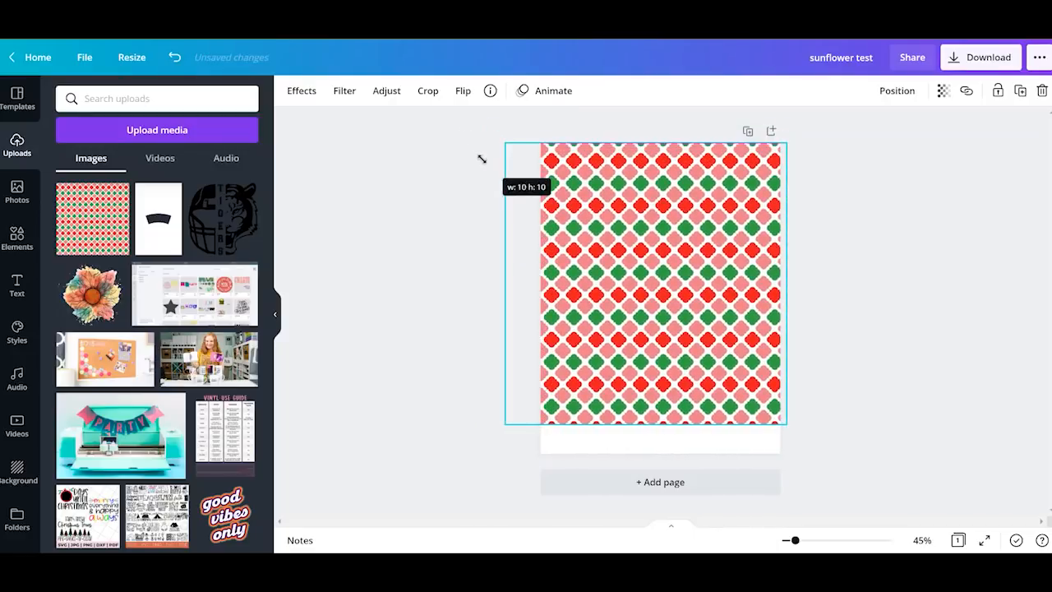
pyautogui.moveTo(790, 427); pyautogui.dragTo(820, 456)
pyautogui.click(927, 355)
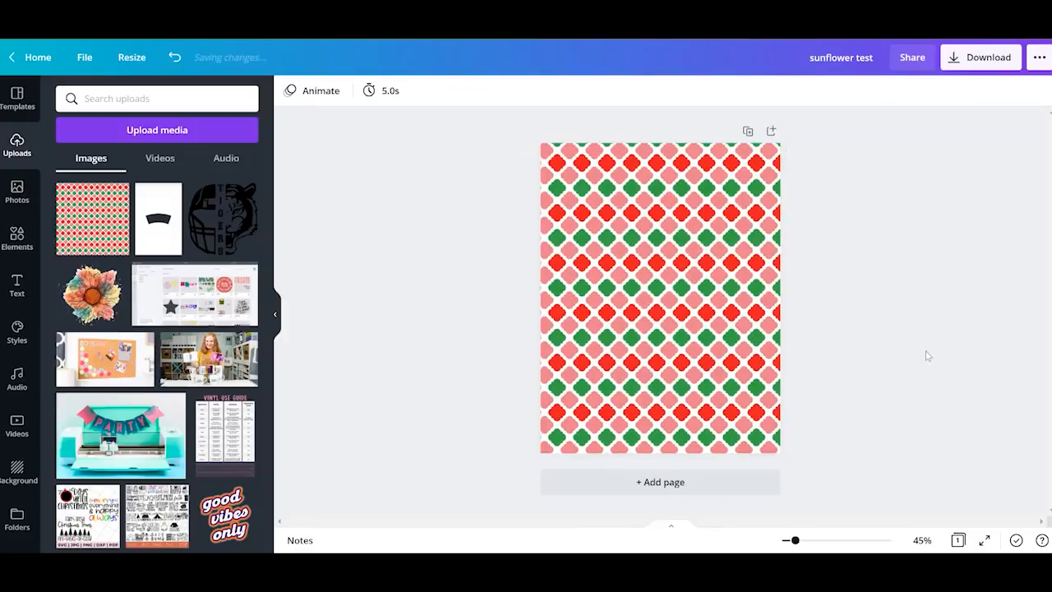
pyautogui.click(653, 306)
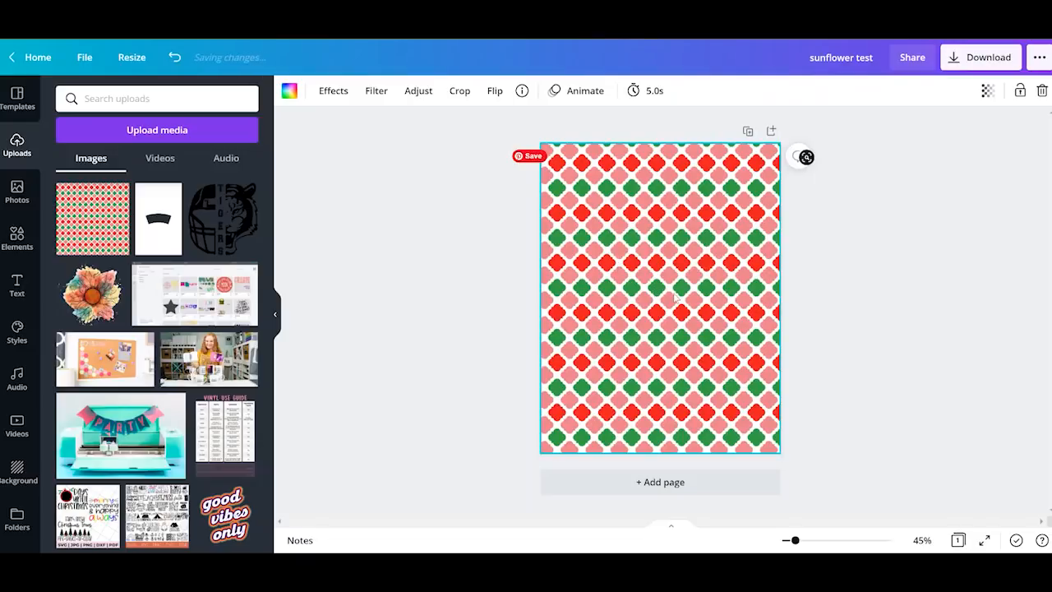
# Add the uploaded shot glass template over the pattern and enlarge it to about 9.1 by 14.1 to cover the whole page
pyautogui.click(160, 234)
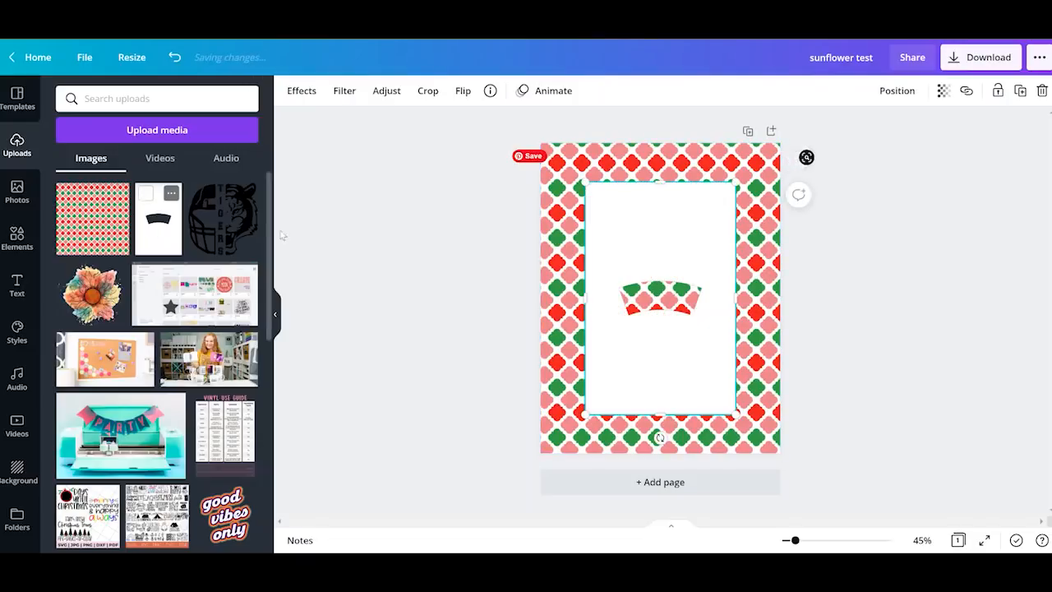
pyautogui.moveTo(585, 182); pyautogui.dragTo(504, 136)
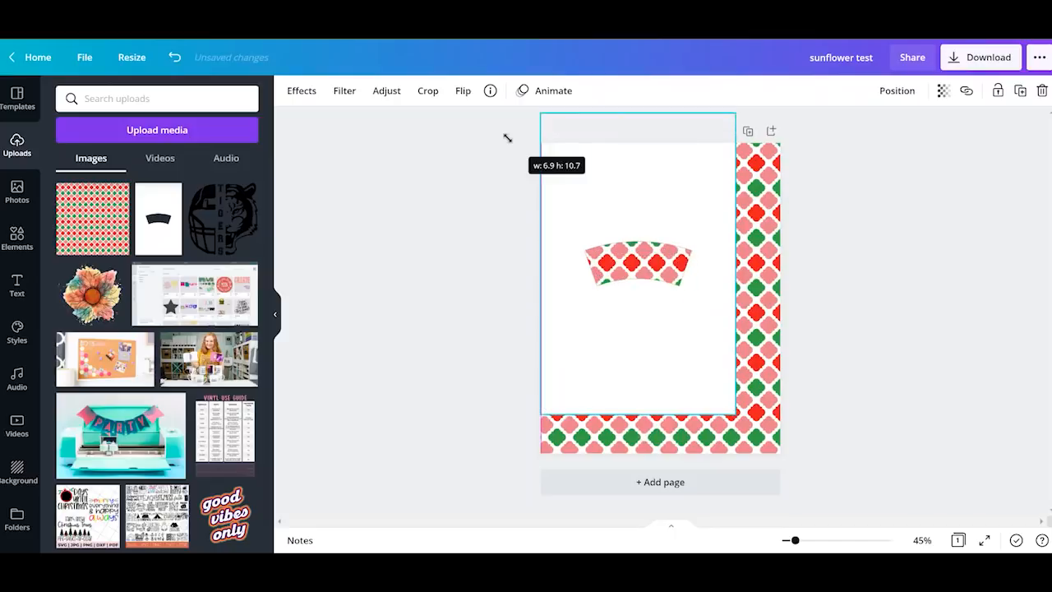
pyautogui.moveTo(764, 438); pyautogui.dragTo(791, 474)
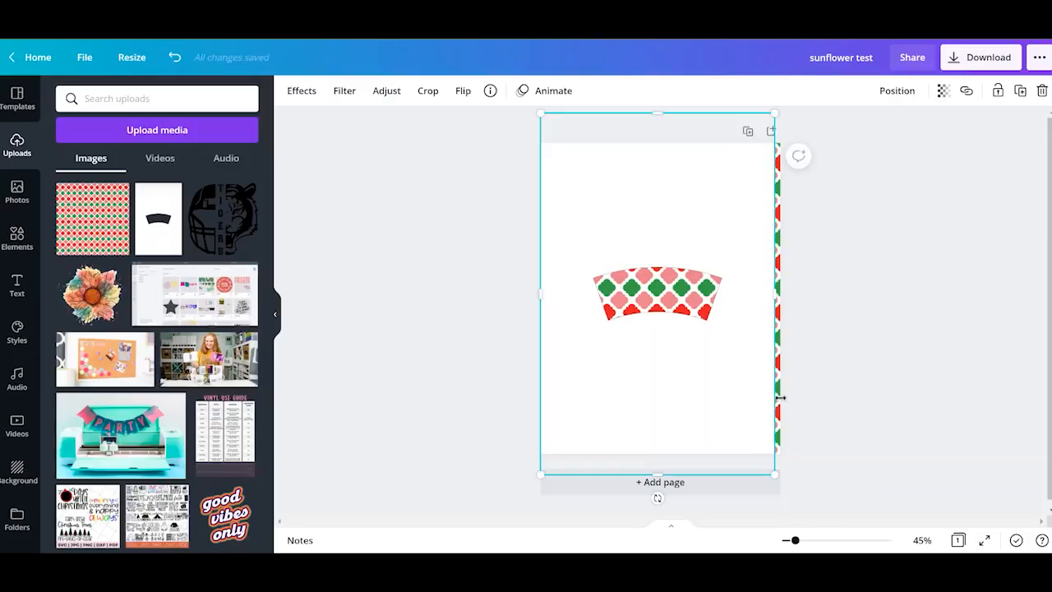
pyautogui.click(933, 370)
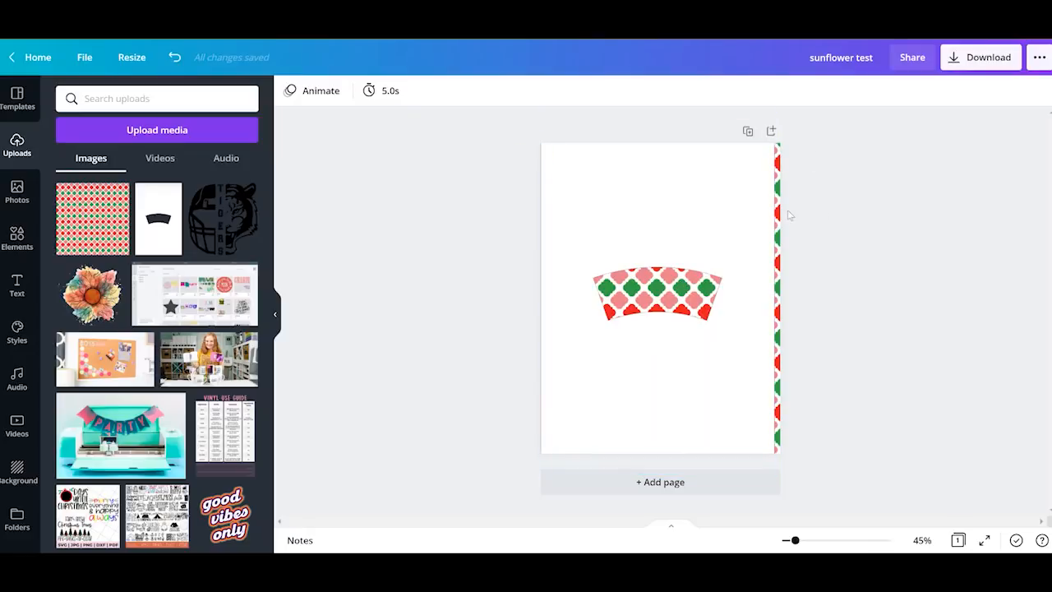
pyautogui.click(760, 250)
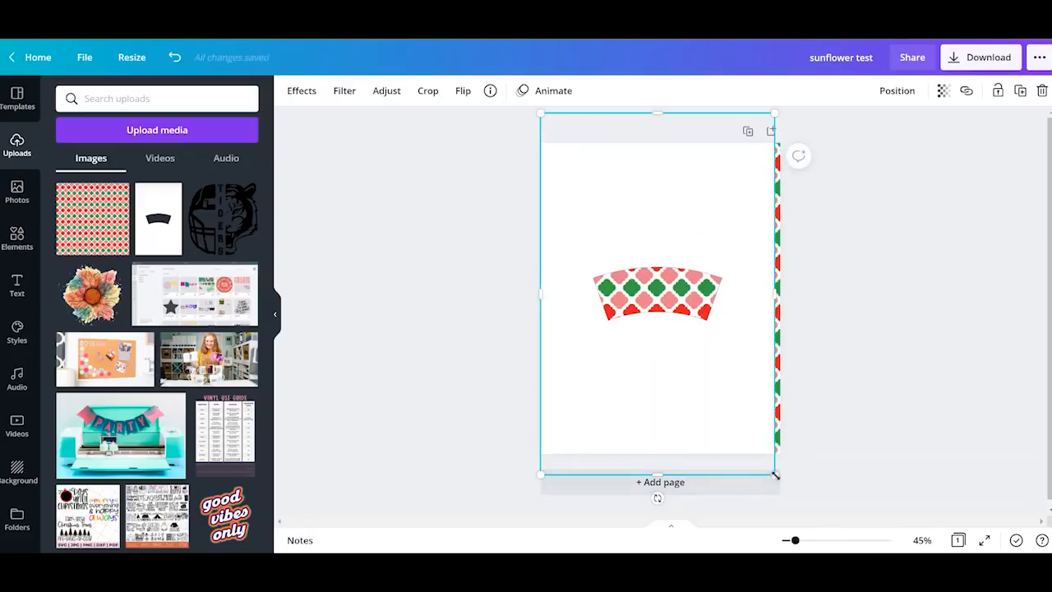
pyautogui.moveTo(774, 475); pyautogui.dragTo(777, 486)
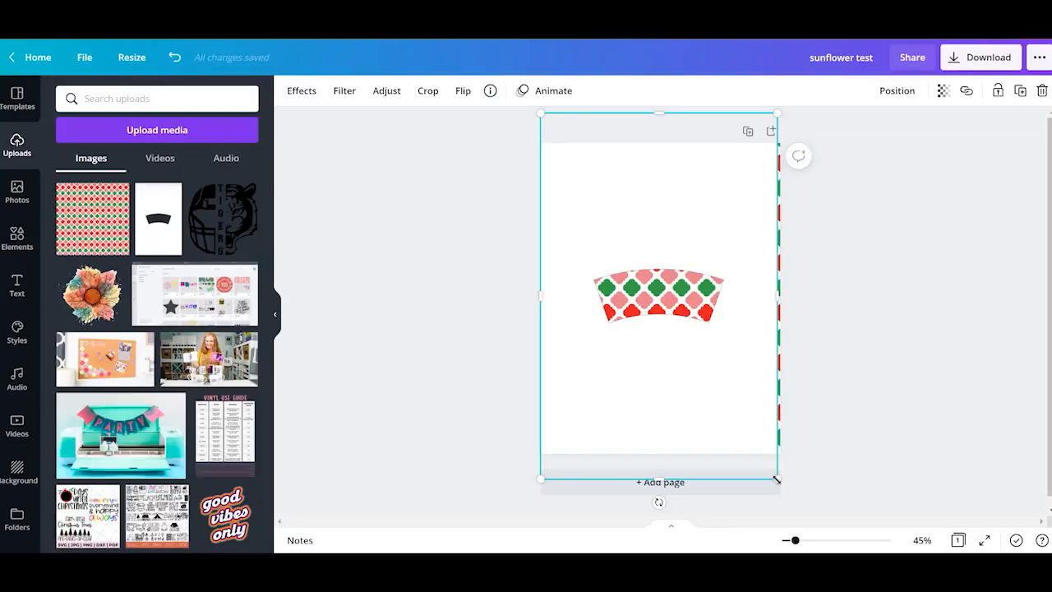
pyautogui.moveTo(776, 479); pyautogui.dragTo(801, 506)
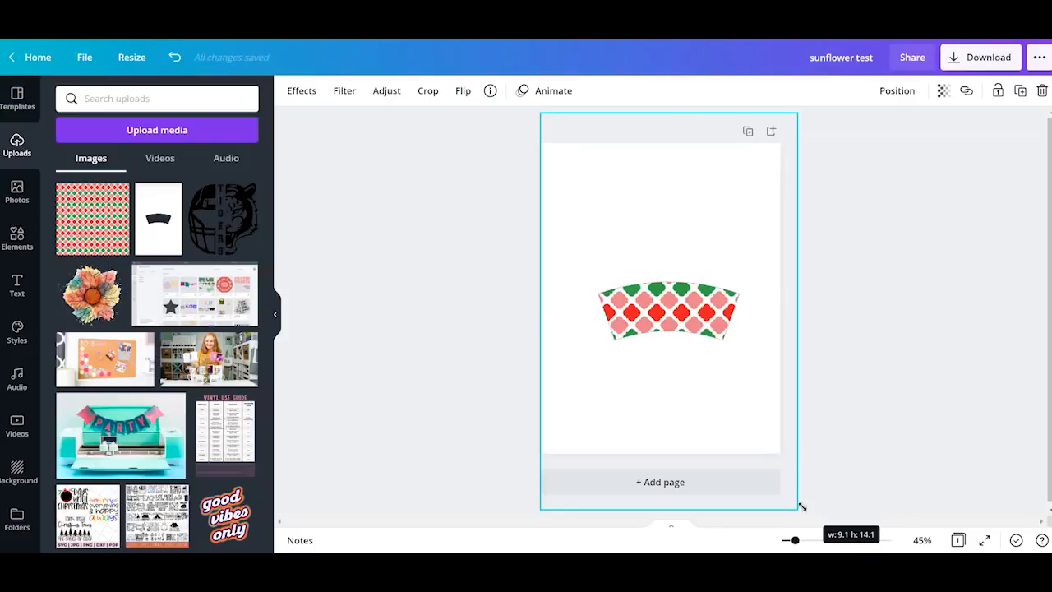
pyautogui.moveTo(801, 506); pyautogui.dragTo(801, 506)
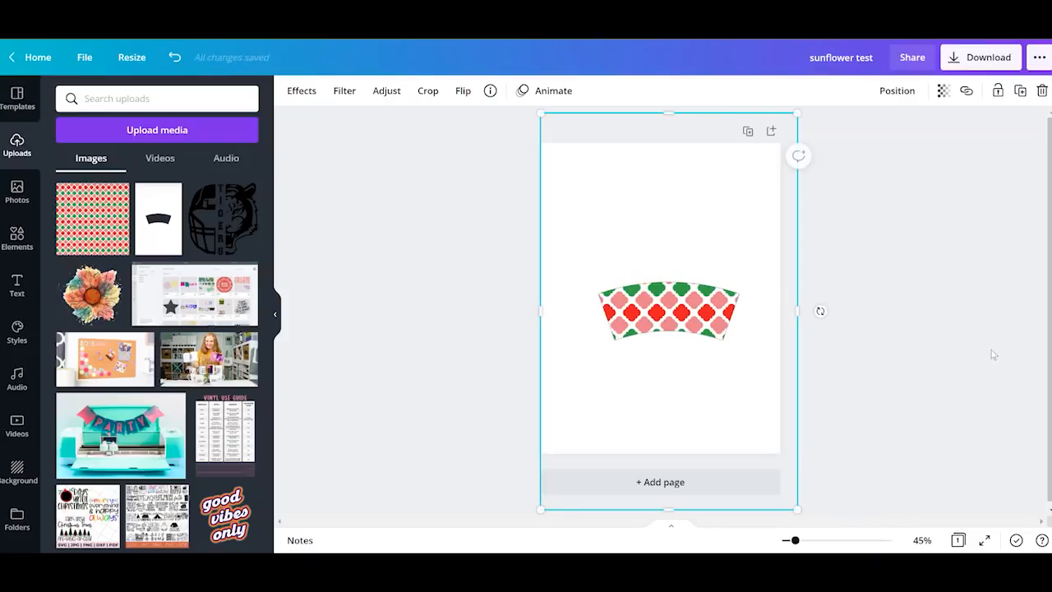
# Delete the watermelon pattern behind the template and undo the deletion
pyautogui.press('Delete')
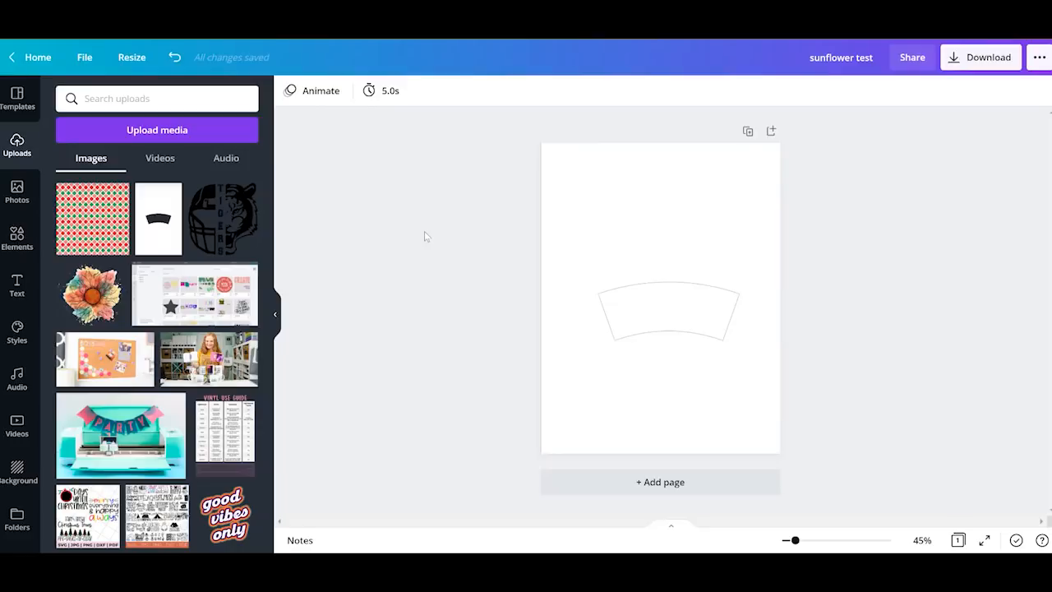
pyautogui.hotkey('ctrl', 'z')
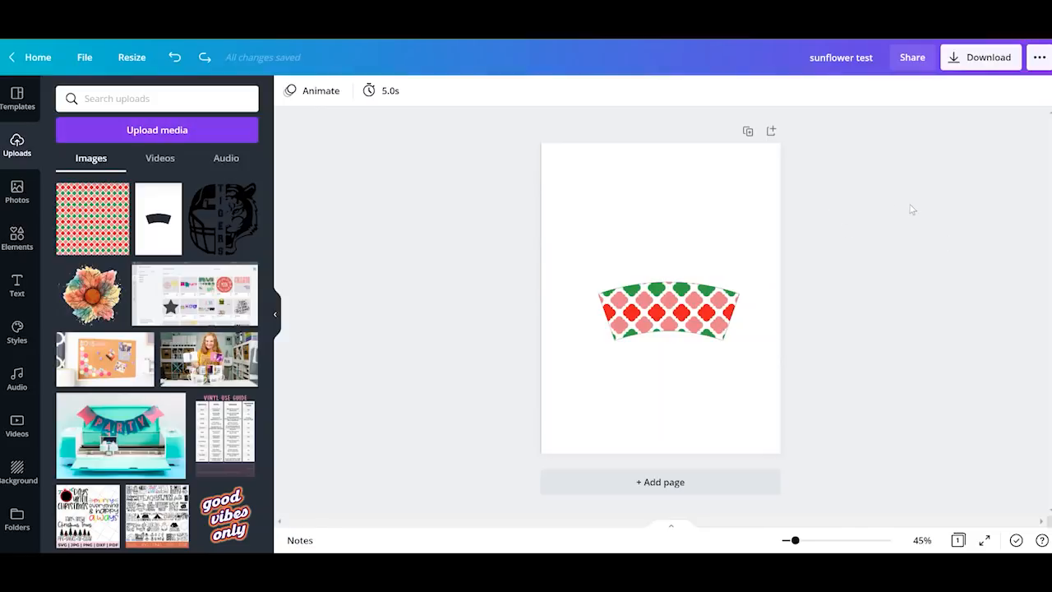
# Choose PDF Print as the download file type and close the download options without downloading
pyautogui.click(977, 60)
pyautogui.click(958, 153)
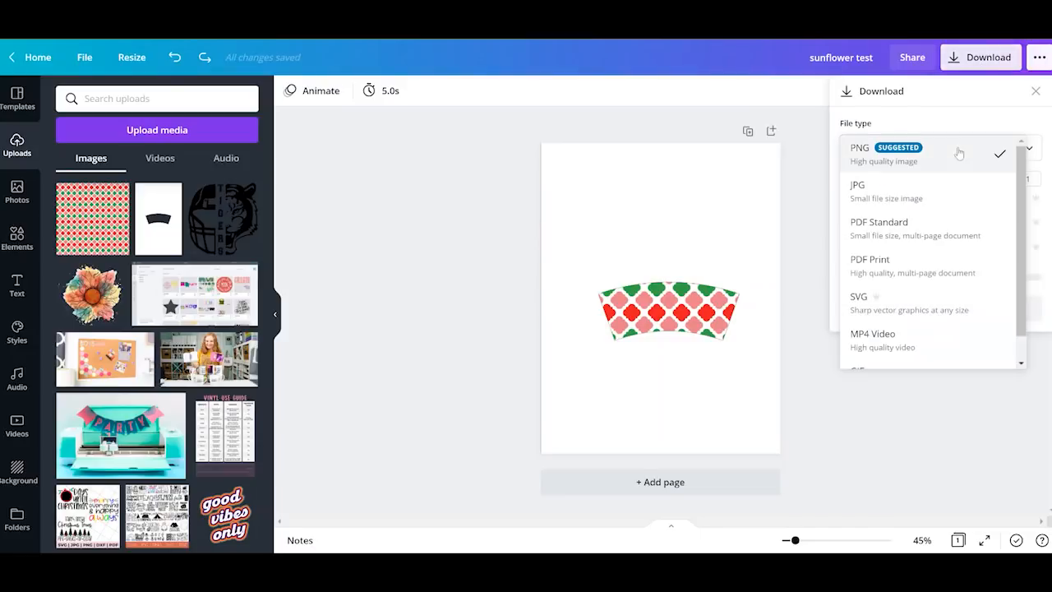
pyautogui.click(927, 270)
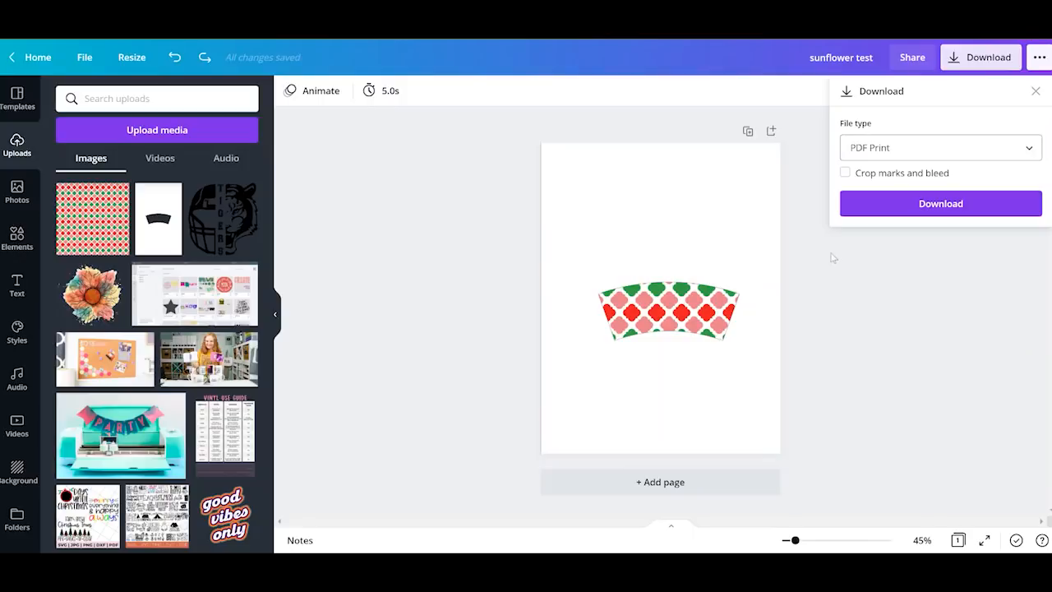
pyautogui.click(918, 281)
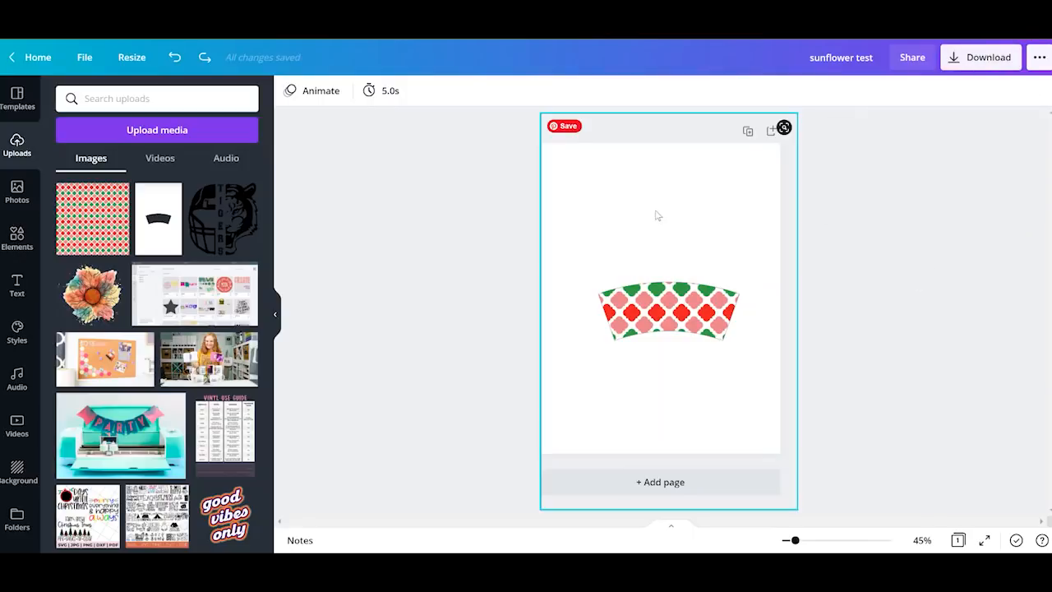
# Insert the watermelon pattern again, enlarged to fill the whole page, and remove the shot glass template from the page
pyautogui.click(92, 217)
pyautogui.moveTo(569, 209); pyautogui.dragTo(477, 162)
pyautogui.moveTo(744, 384); pyautogui.dragTo(825, 465)
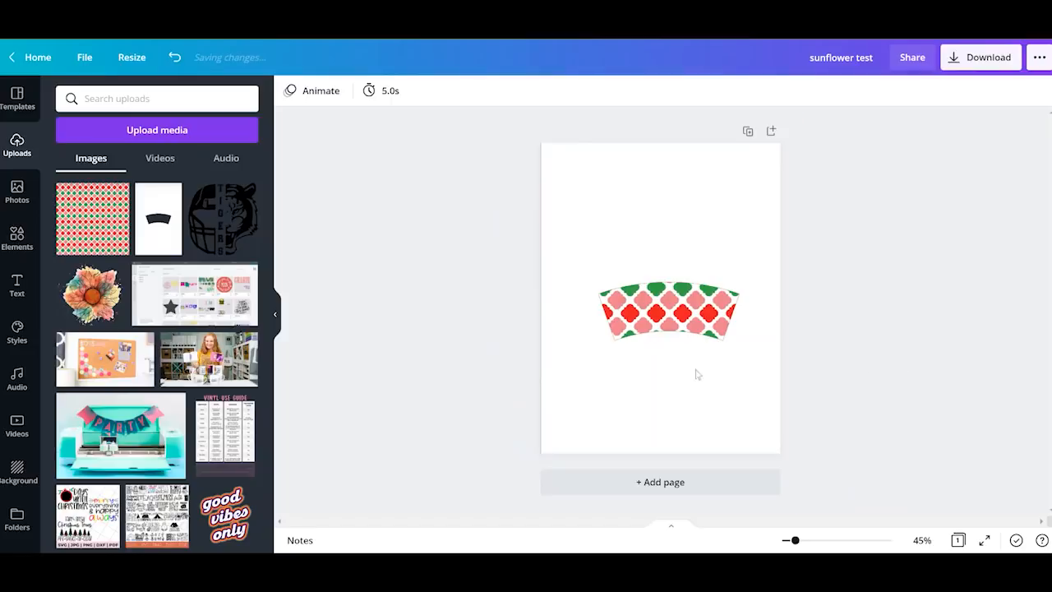
pyautogui.click(700, 301)
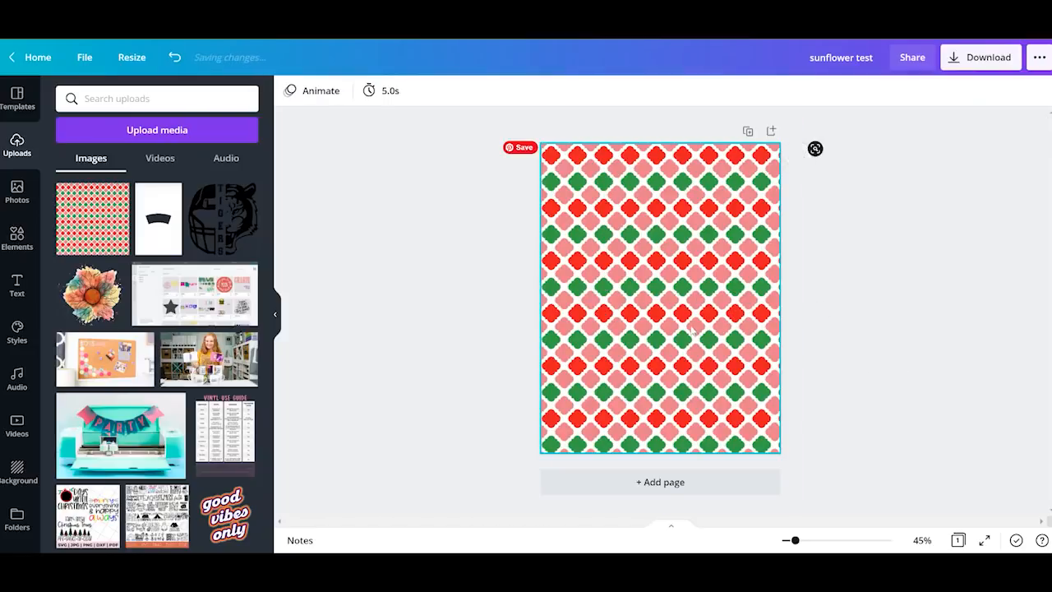
pyautogui.click(692, 330)
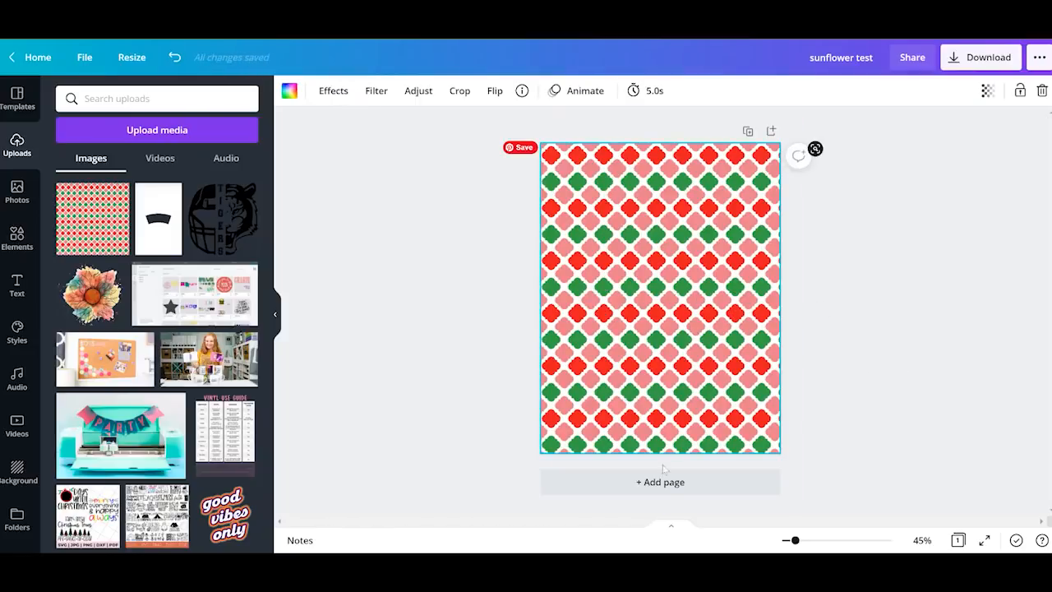
# Add a second page and place the uploaded shot glass template on it, enlarged to cover the page
pyautogui.click(658, 489)
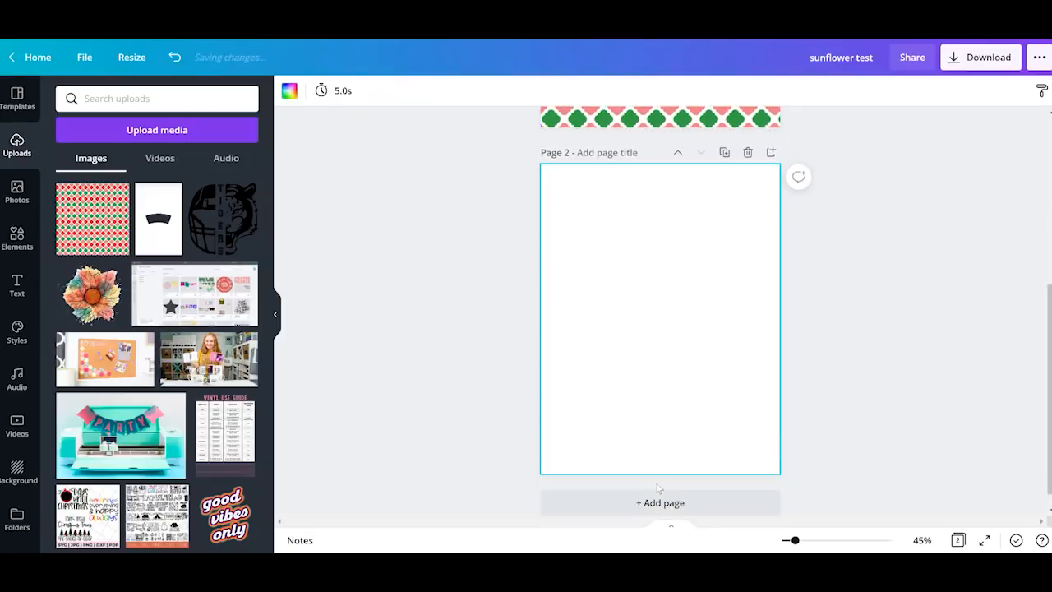
pyautogui.click(163, 239)
pyautogui.moveTo(585, 202); pyautogui.dragTo(495, 164)
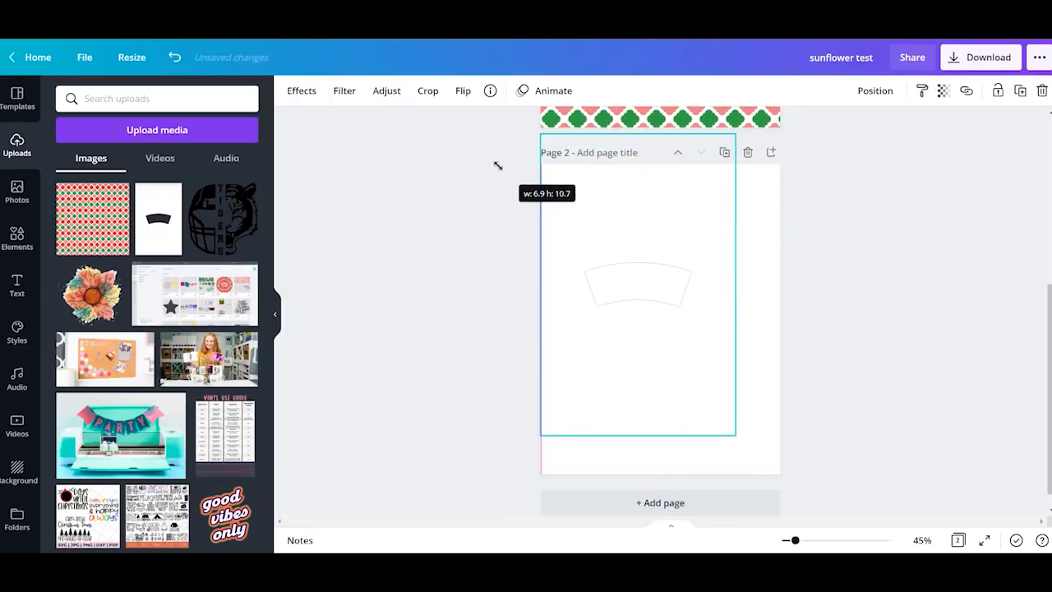
pyautogui.moveTo(733, 436); pyautogui.dragTo(789, 497)
pyautogui.click(918, 403)
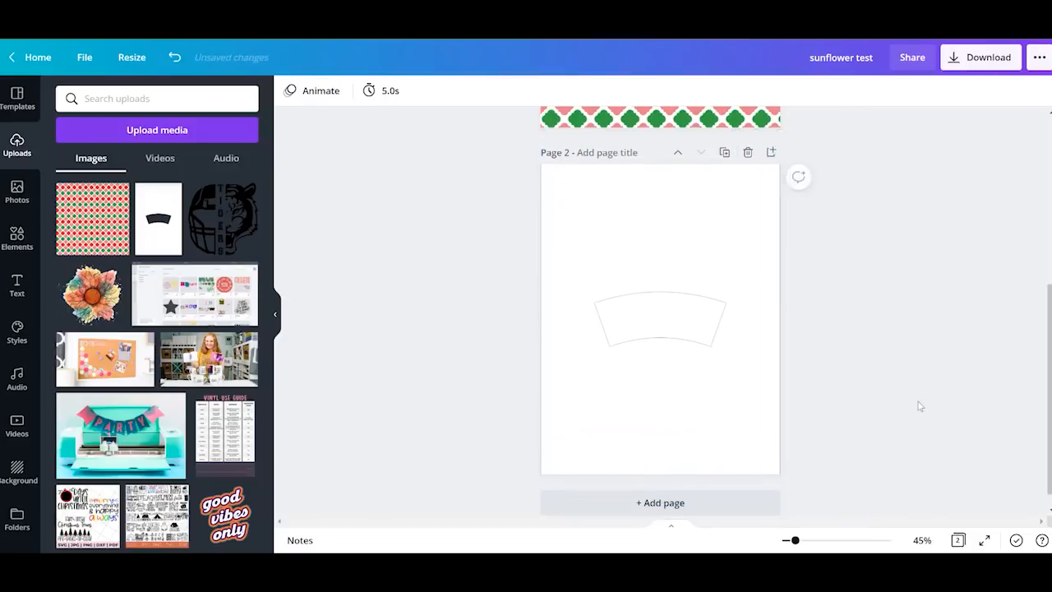
# Choose PDF Print as the download type for all pages, close the options without downloading, and review both pages
pyautogui.click(980, 59)
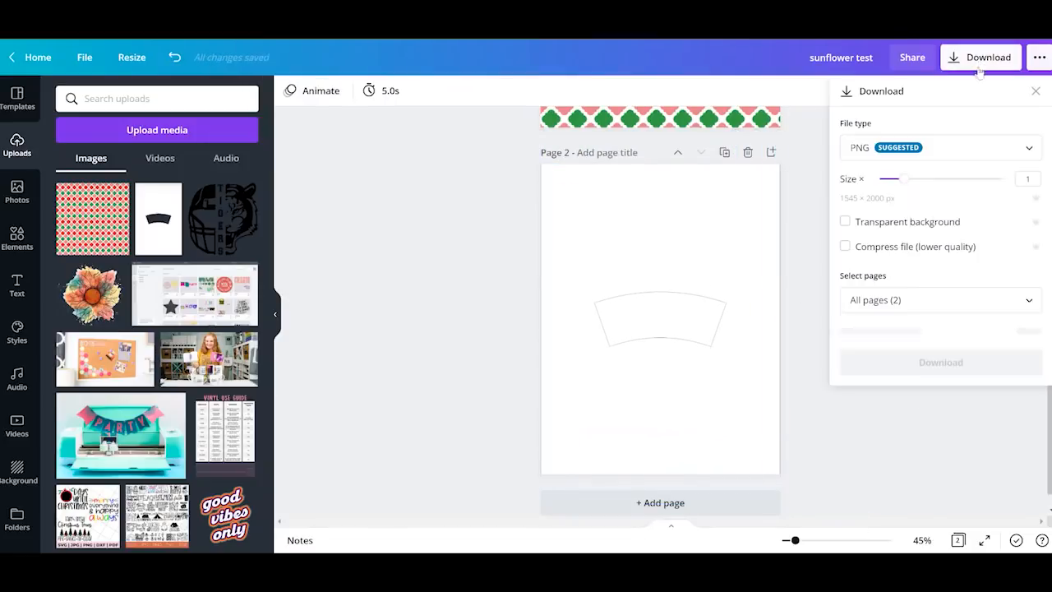
pyautogui.click(916, 146)
pyautogui.click(904, 284)
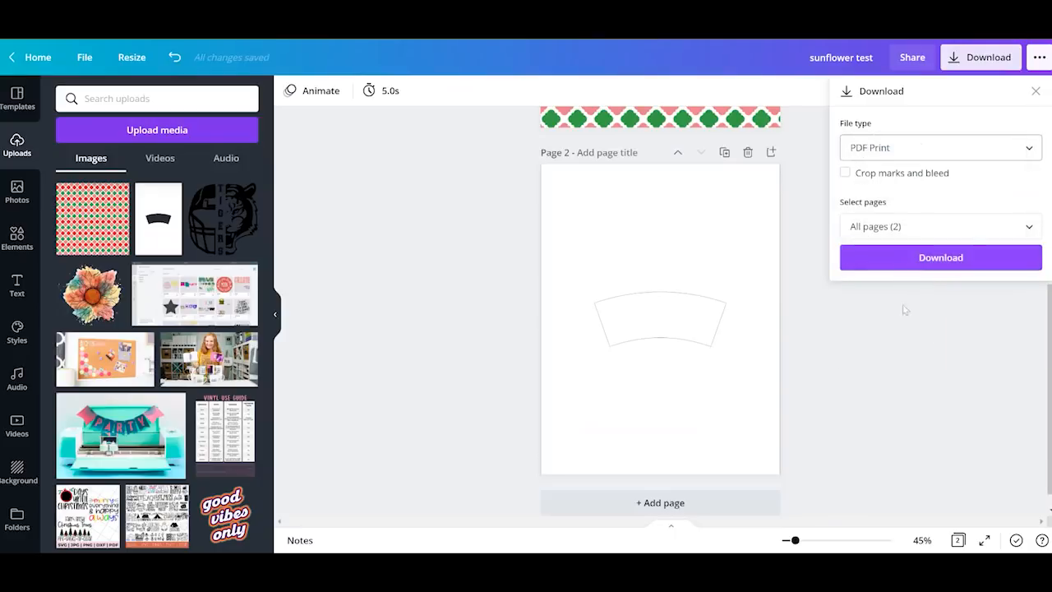
pyautogui.click(894, 353)
pyautogui.scroll(2, 814, 370)
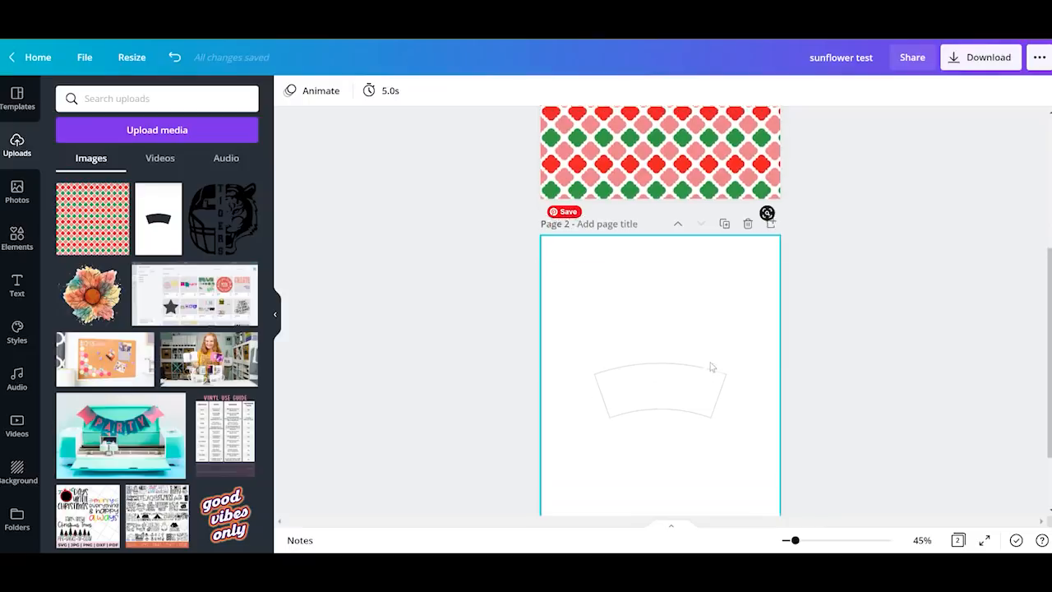
pyautogui.scroll(5, 712, 364)
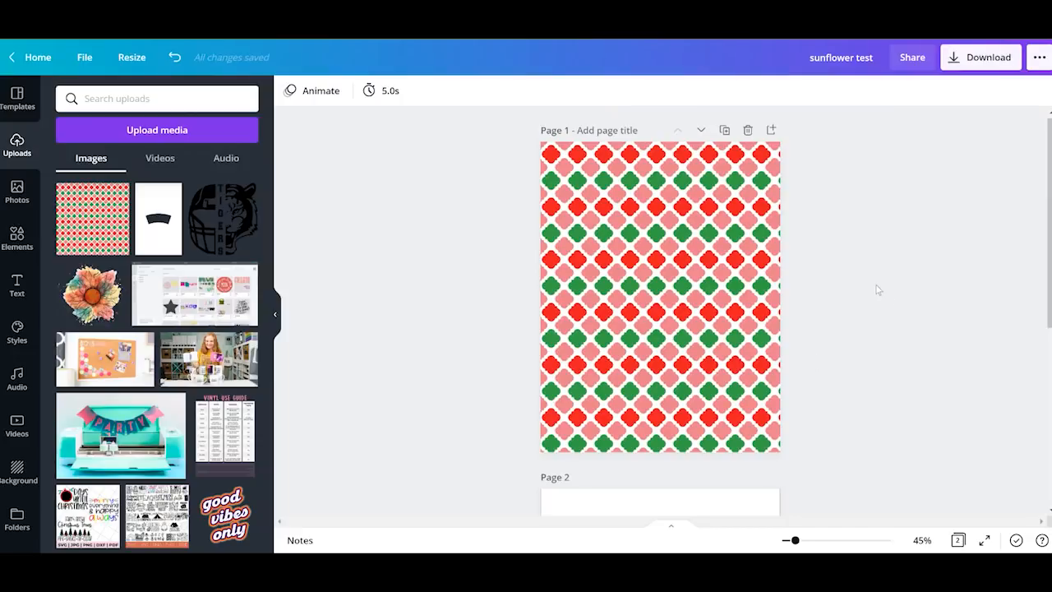
pyautogui.scroll(-3, 877, 289)
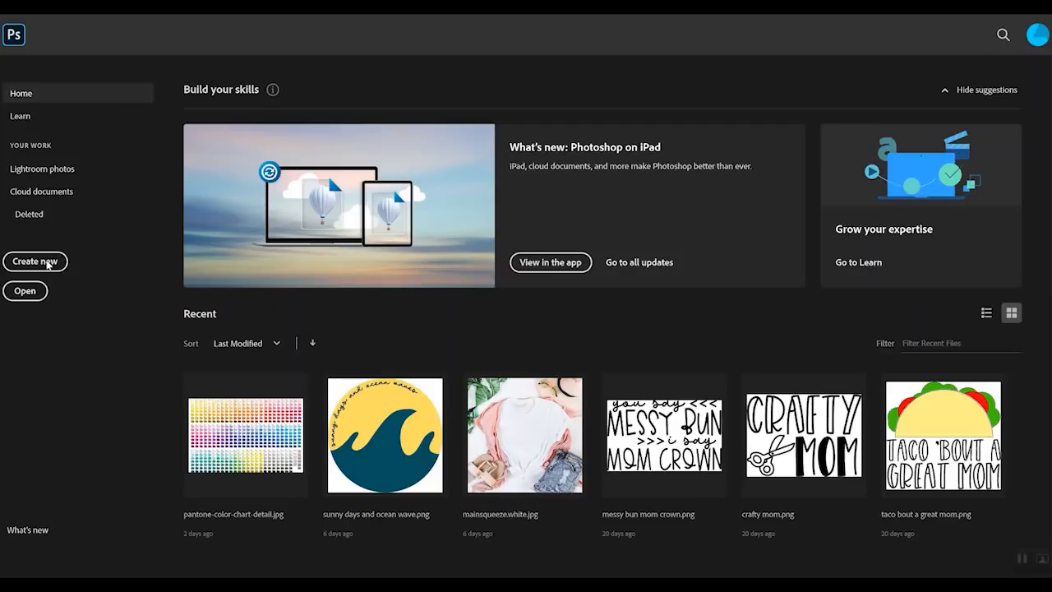
# Switch to Photoshop, create an 11 x 8.5 inch, 300 ppi RGB document with a white background, and open Sunflower water color 02.png
pyautogui.click(48, 263)
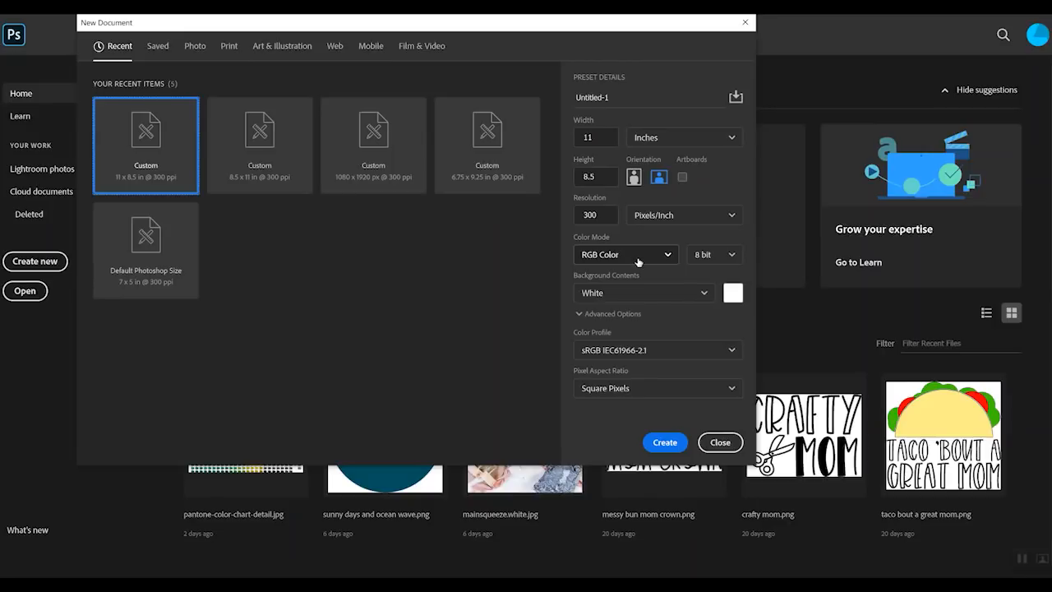
pyautogui.click(663, 446)
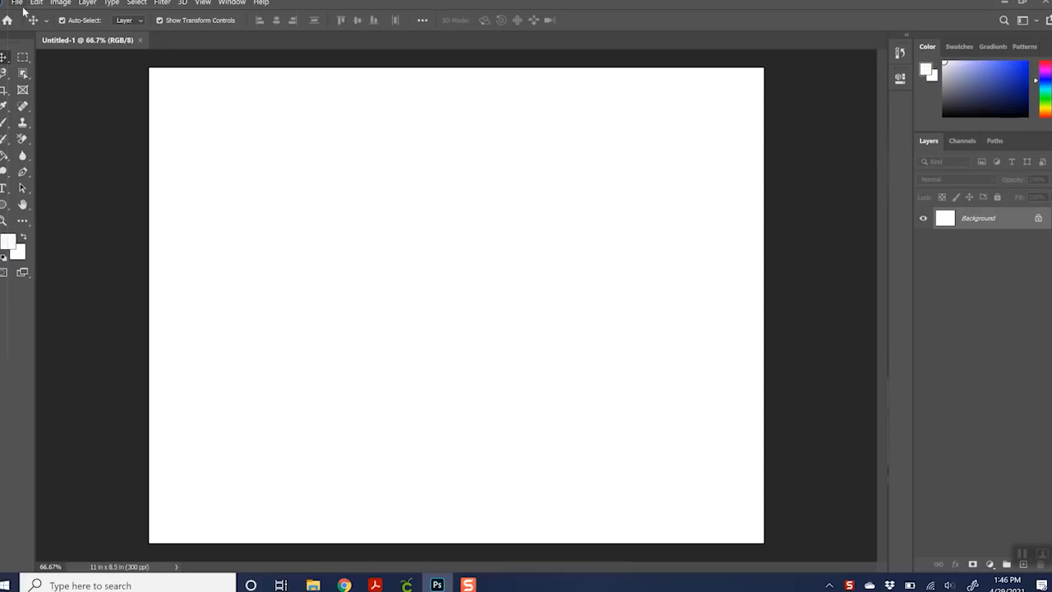
pyautogui.click(16, 4)
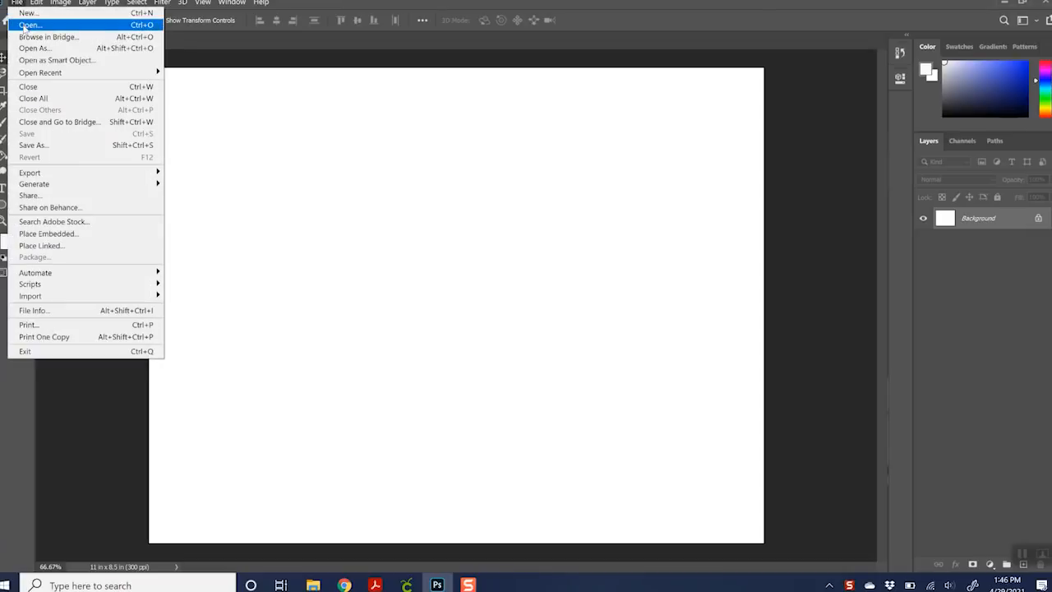
pyautogui.click(28, 25)
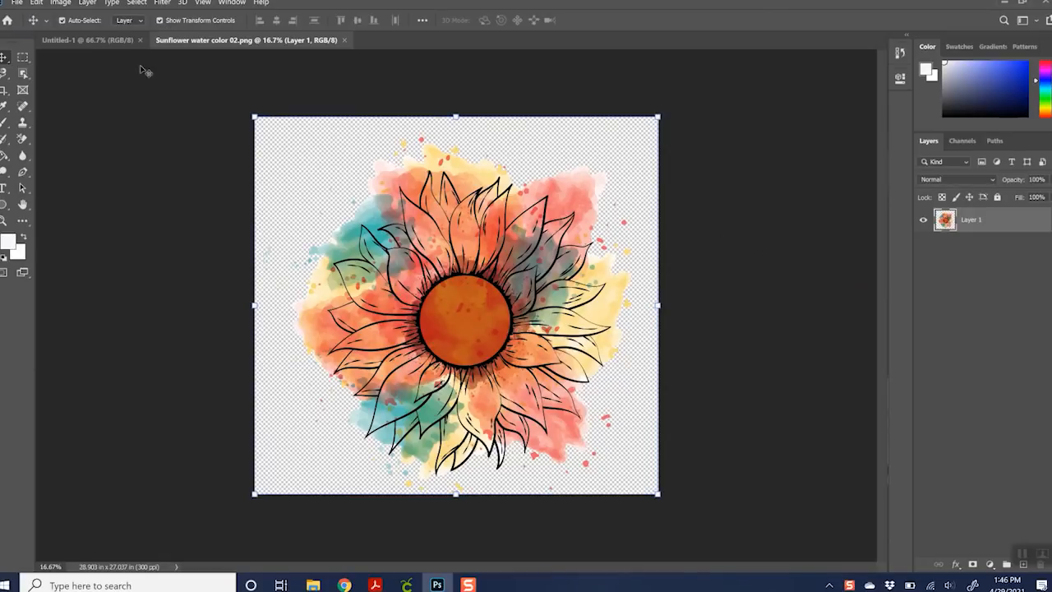
pyautogui.click(82, 43)
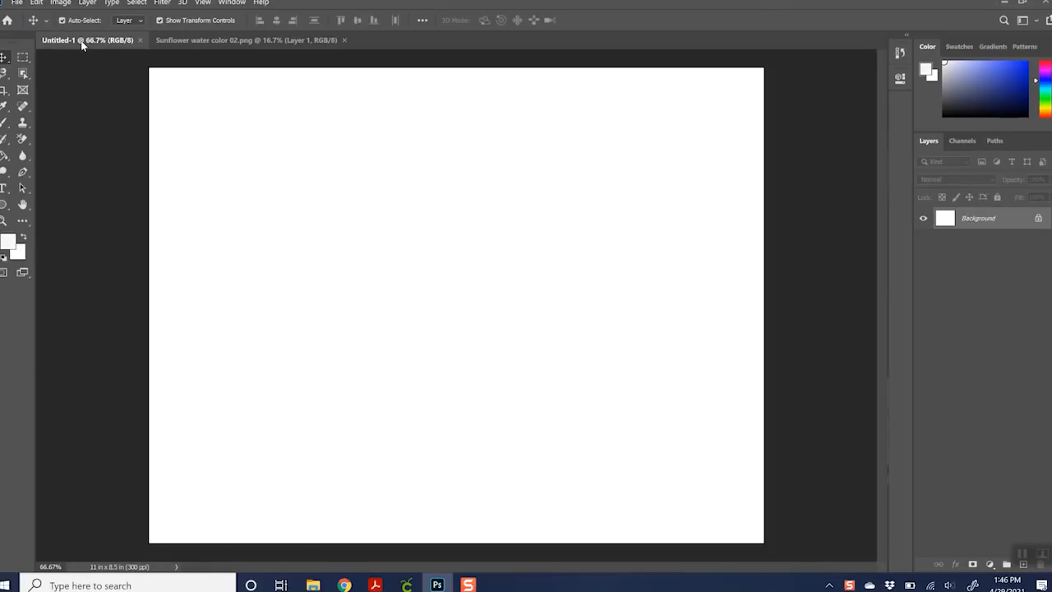
pyautogui.click(246, 41)
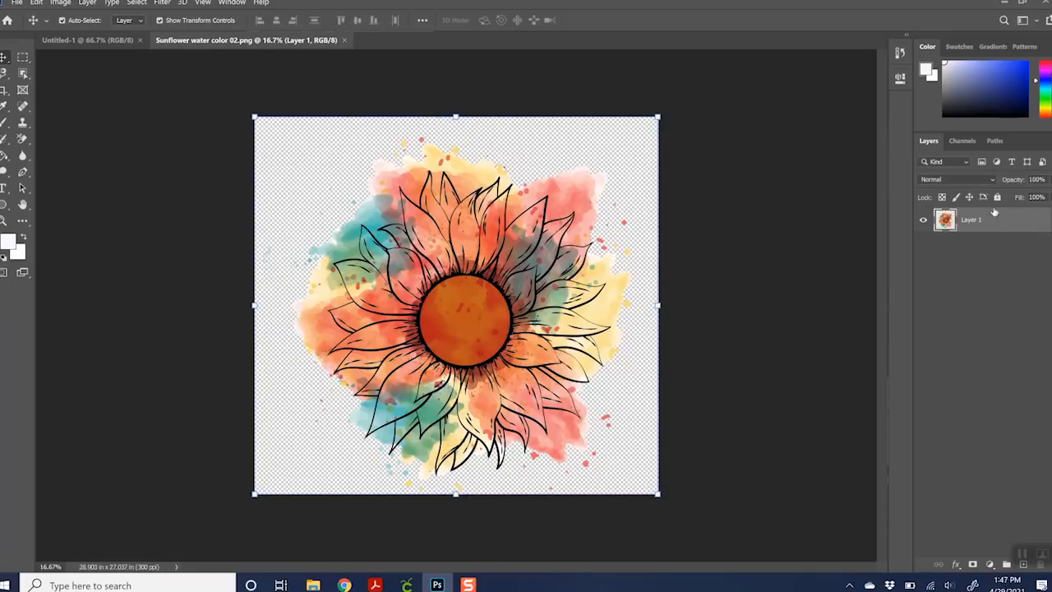
# Duplicate the sunflower layer into the Untitled-1 document as Layer 1 and bring that document to the front
pyautogui.rightClick(984, 233)
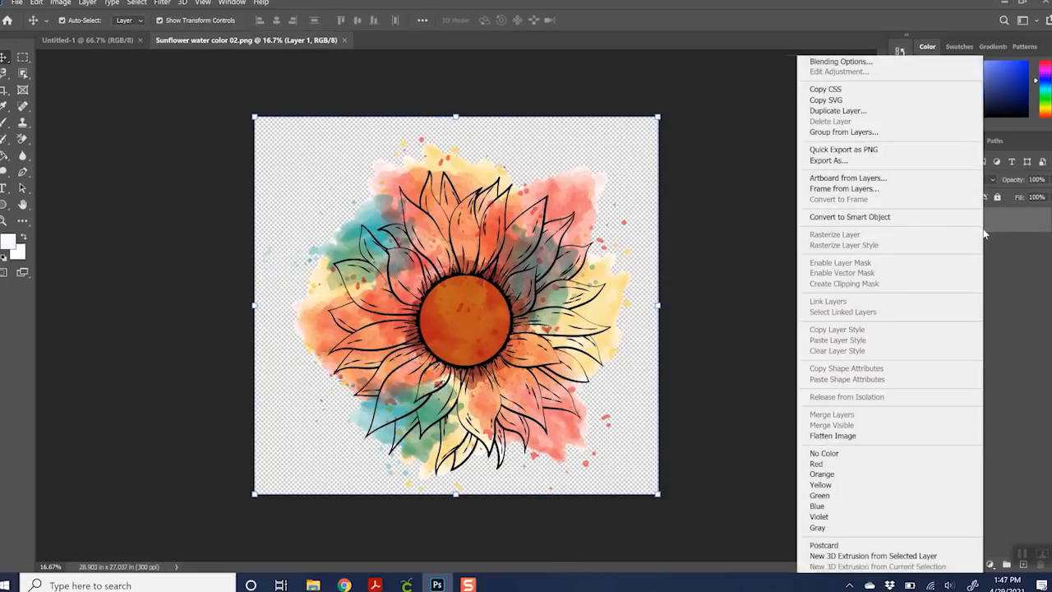
pyautogui.click(854, 110)
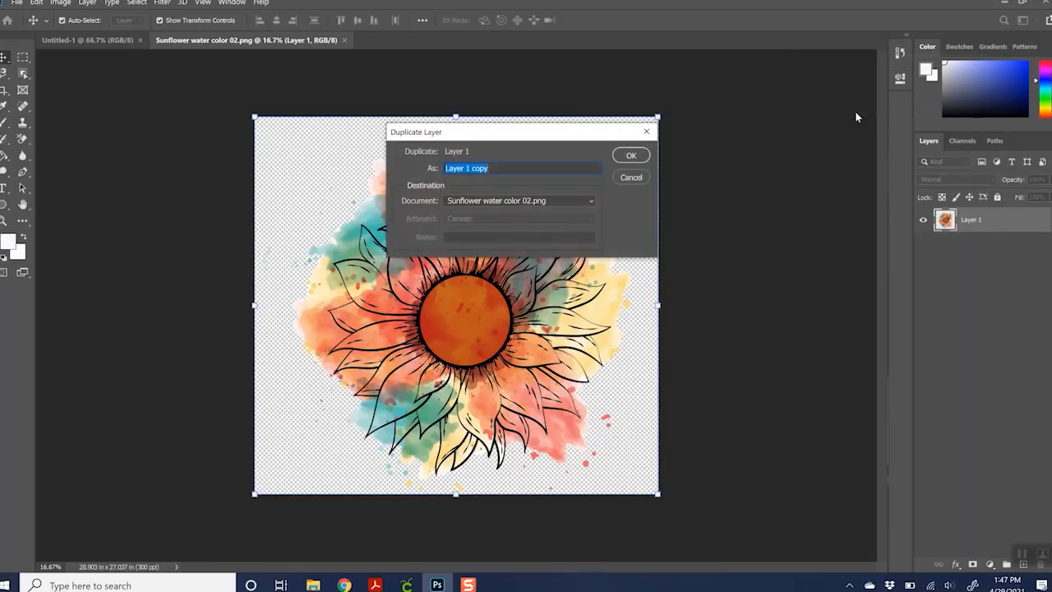
pyautogui.click(515, 206)
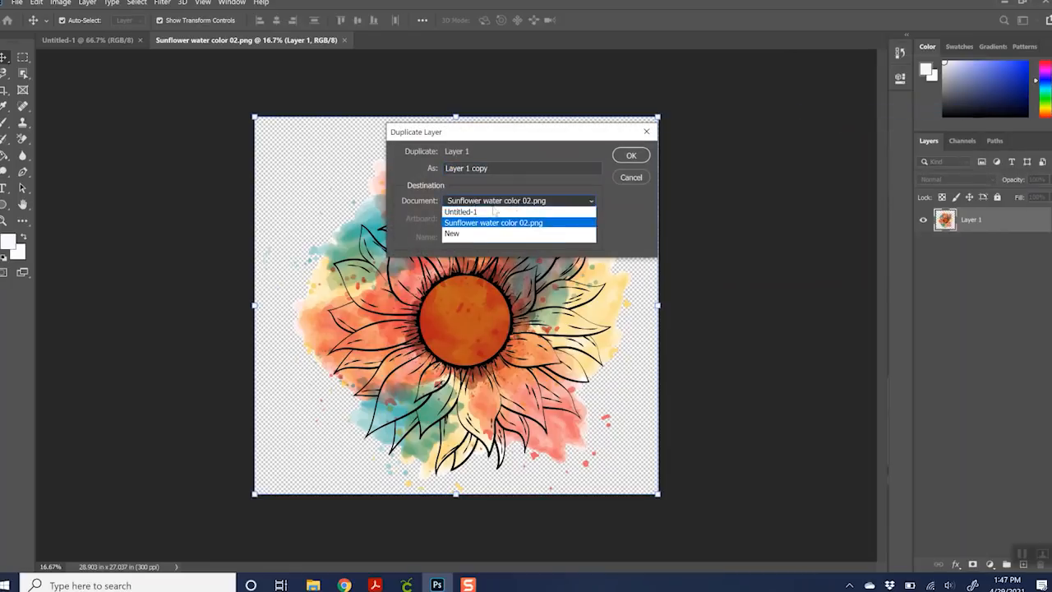
pyautogui.click(468, 212)
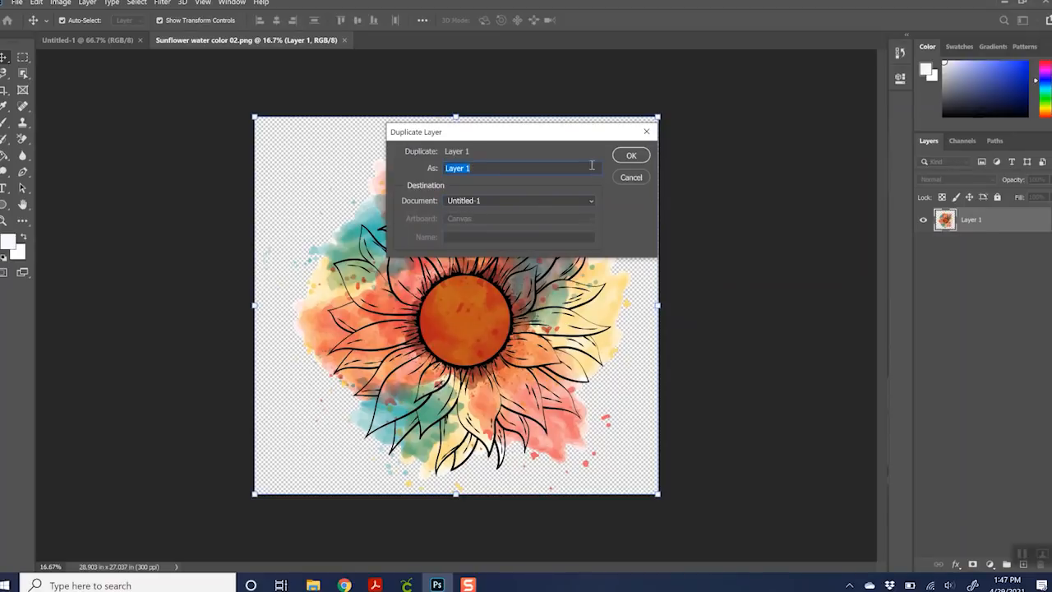
pyautogui.click(629, 156)
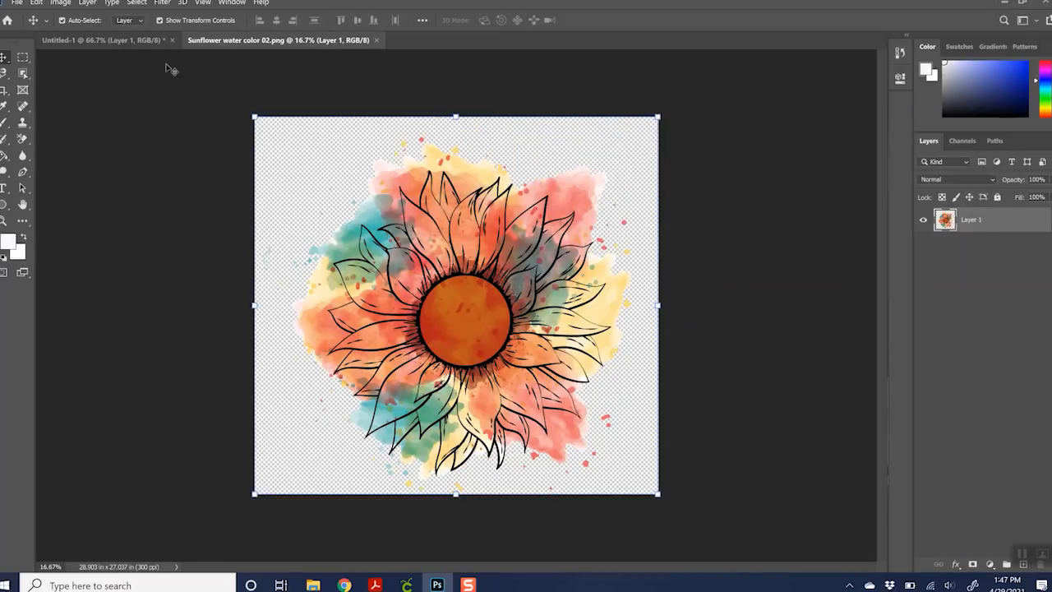
pyautogui.click(100, 38)
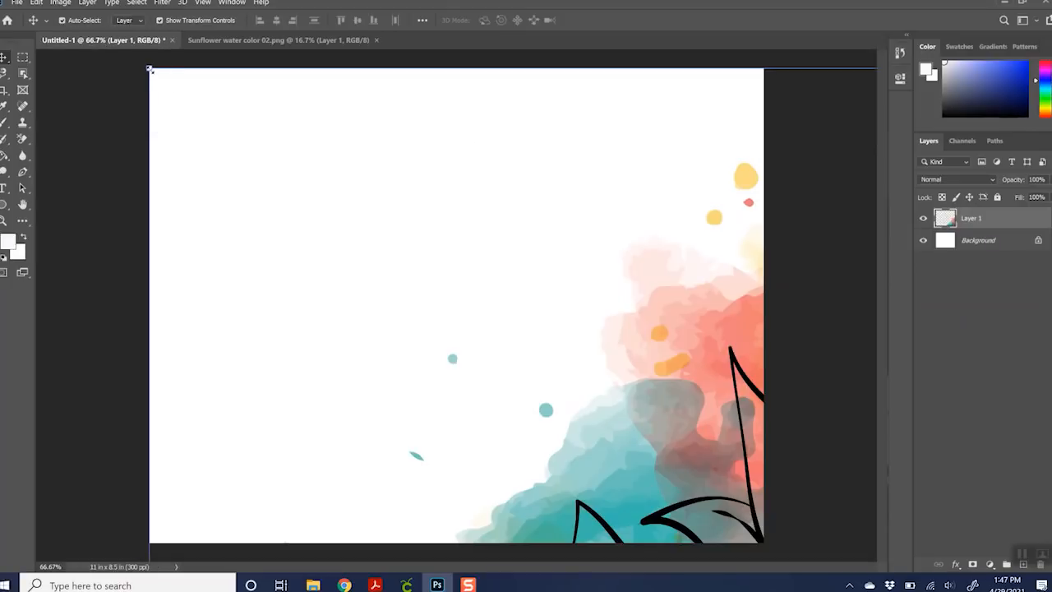
# Free-transform the sunflower layer to 50% width and height, link its proportions, and move it onto the page
pyautogui.hotkey('ctrl', 't')
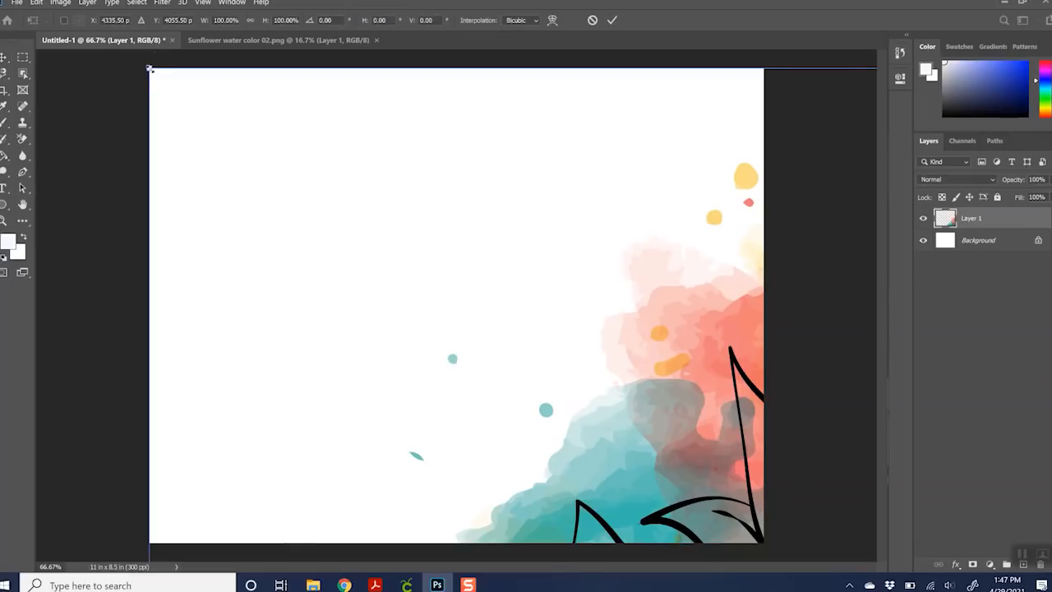
pyautogui.click(218, 20)
pyautogui.write('50')
pyautogui.press('Tab')
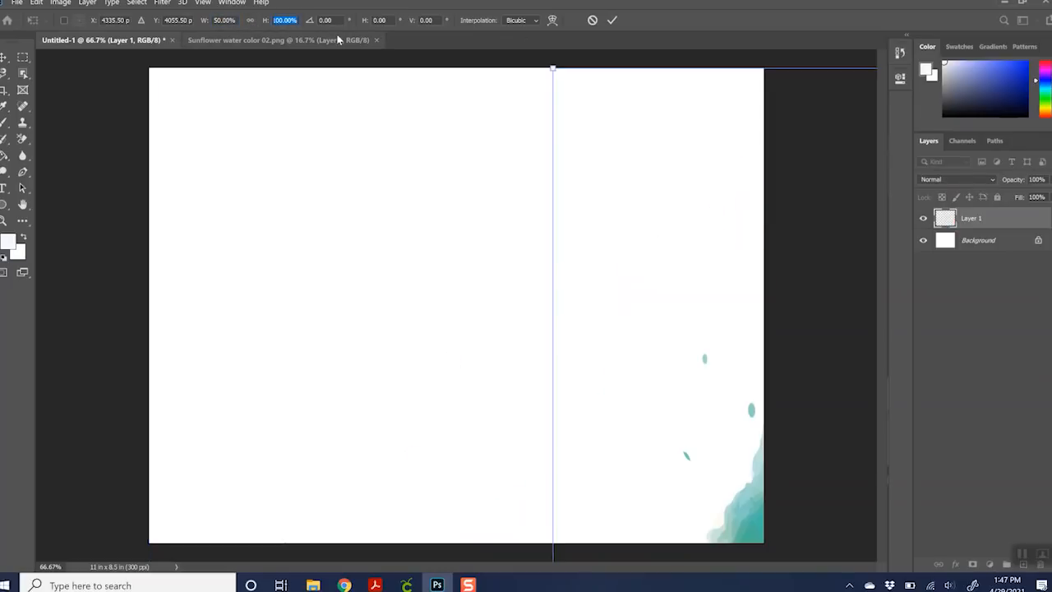
pyautogui.write('50')
pyautogui.press('Tab')
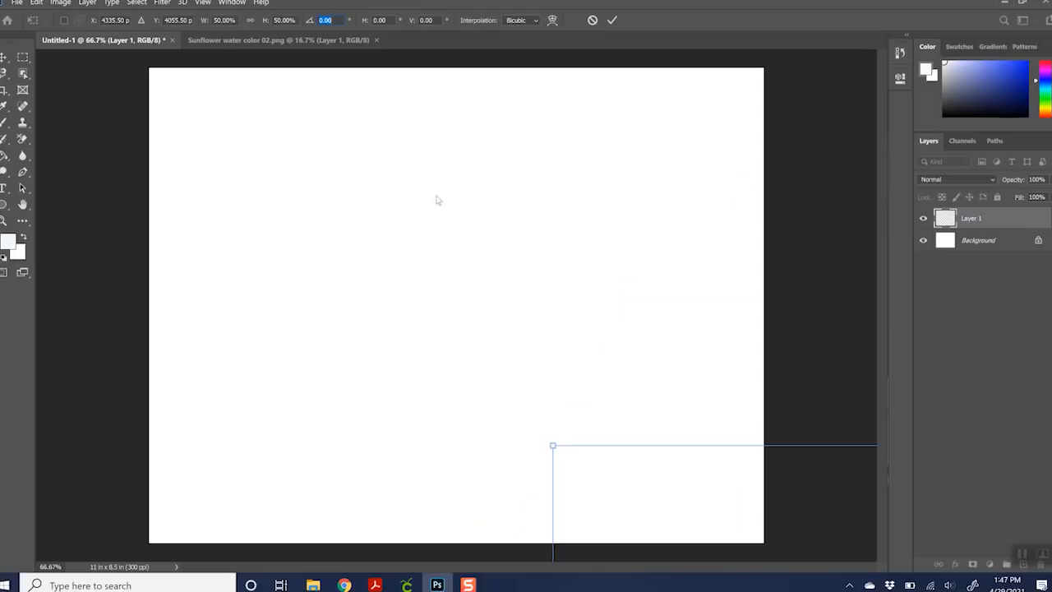
pyautogui.click(249, 20)
pyautogui.moveTo(706, 510); pyautogui.dragTo(240, 130)
# Scale the sunflower proportionally to 40% and reposition it near the centre of the page
pyautogui.click(224, 20)
pyautogui.write('40')
pyautogui.press('Tab')
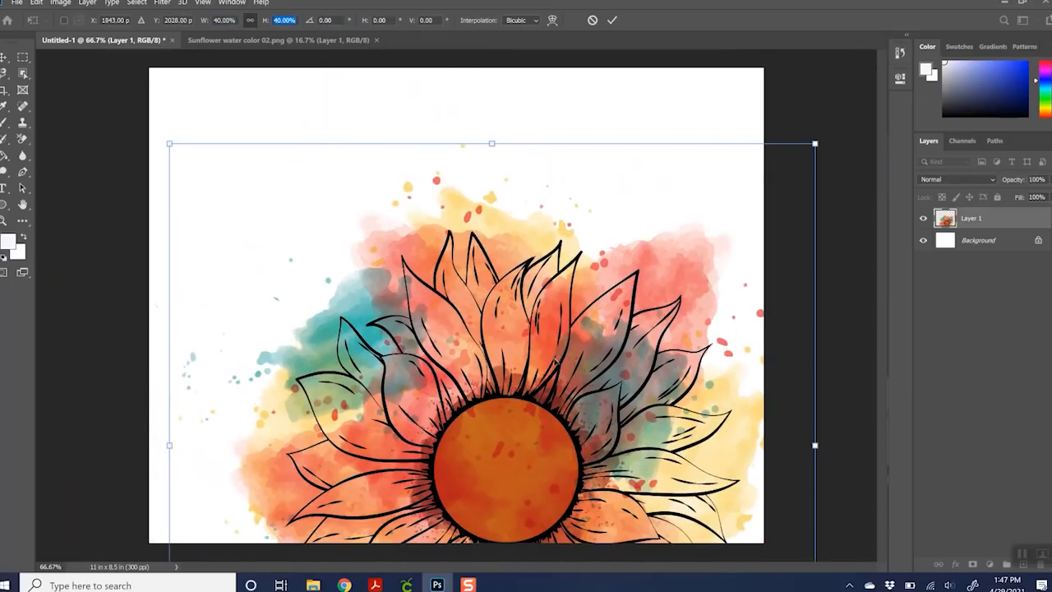
pyautogui.moveTo(538, 329); pyautogui.dragTo(482, 240)
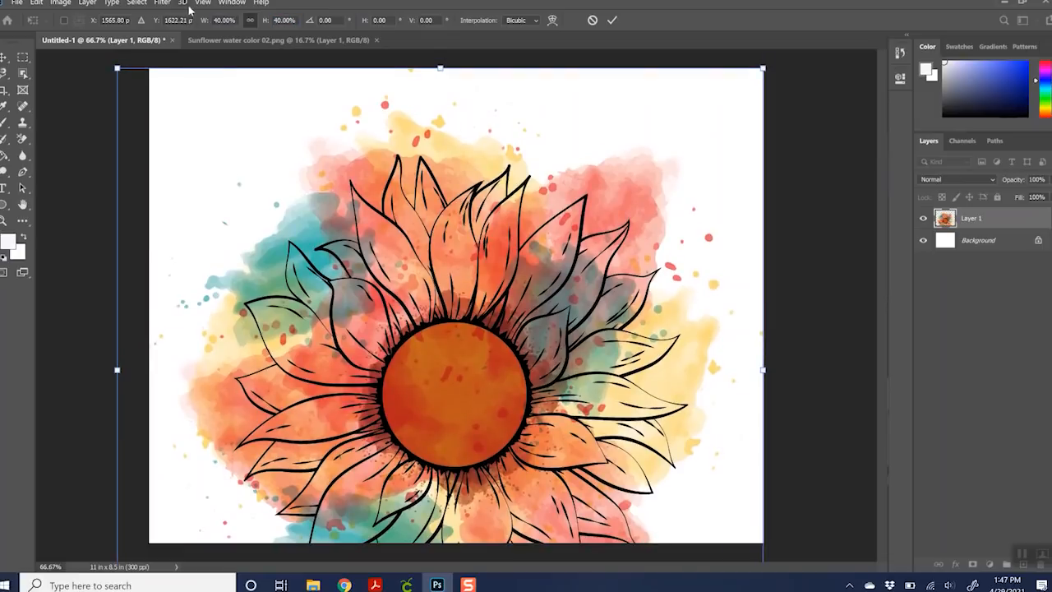
pyautogui.click(201, 4)
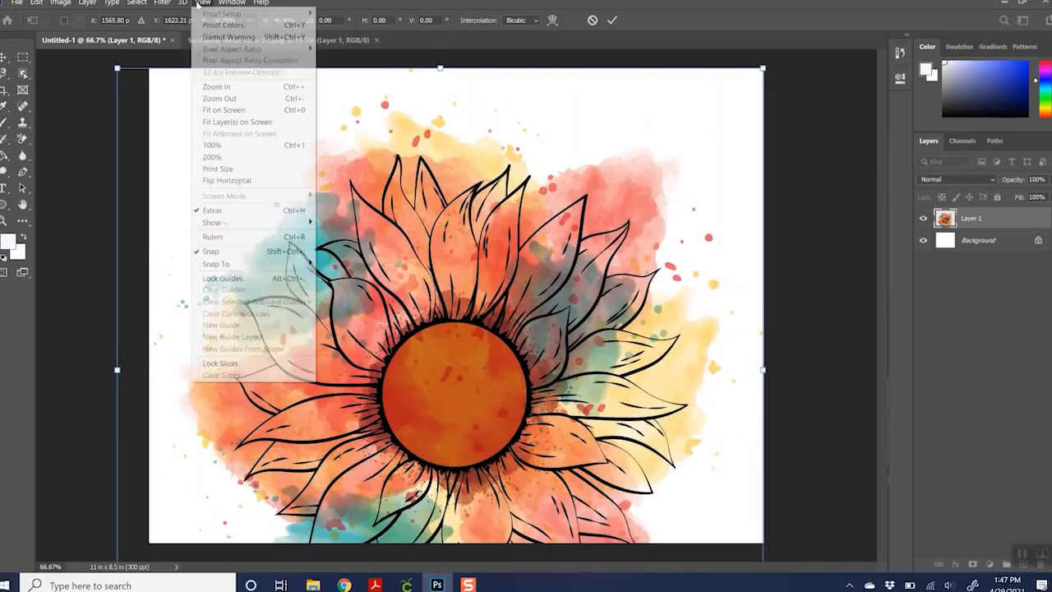
pyautogui.click(220, 98)
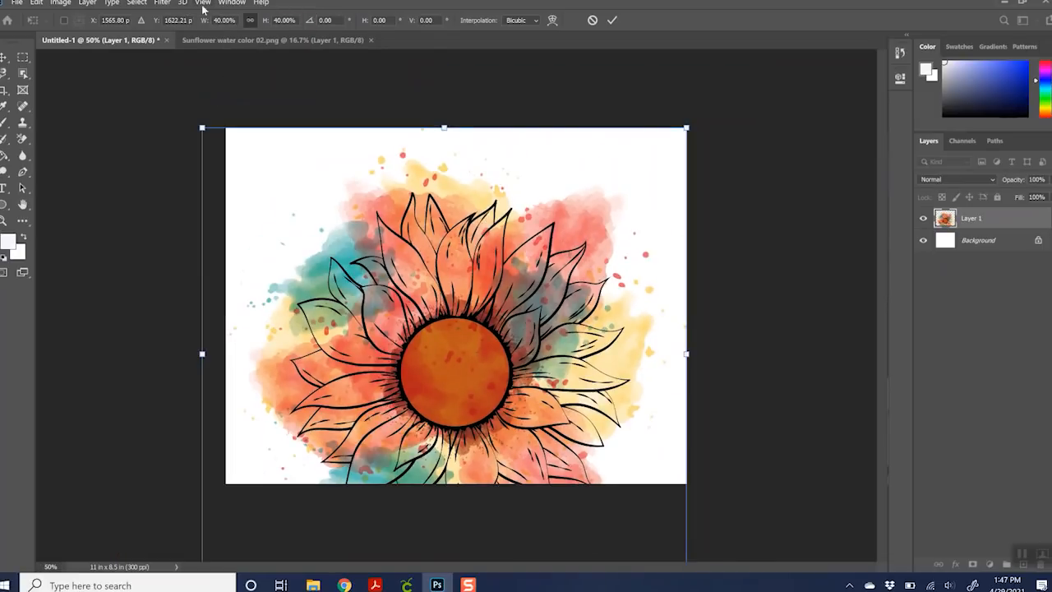
pyautogui.moveTo(494, 332); pyautogui.dragTo(505, 304)
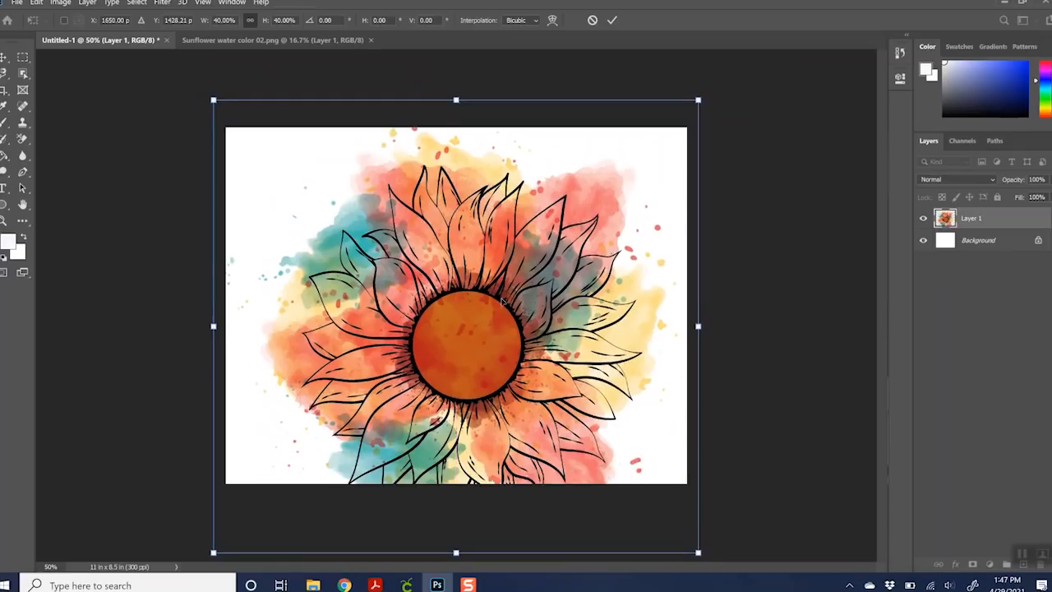
# Reduce the sunflower's scale to 35% and move it up to centre it vertically on the page
pyautogui.click(206, 20)
pyautogui.write('35')
pyautogui.press('Tab')
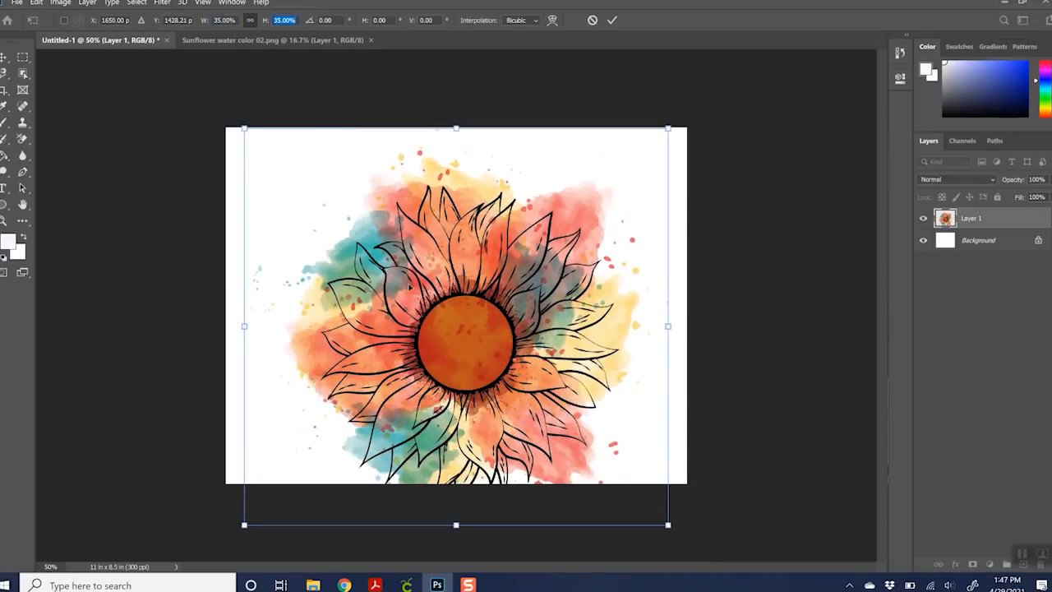
pyautogui.moveTo(430, 287); pyautogui.dragTo(429, 254)
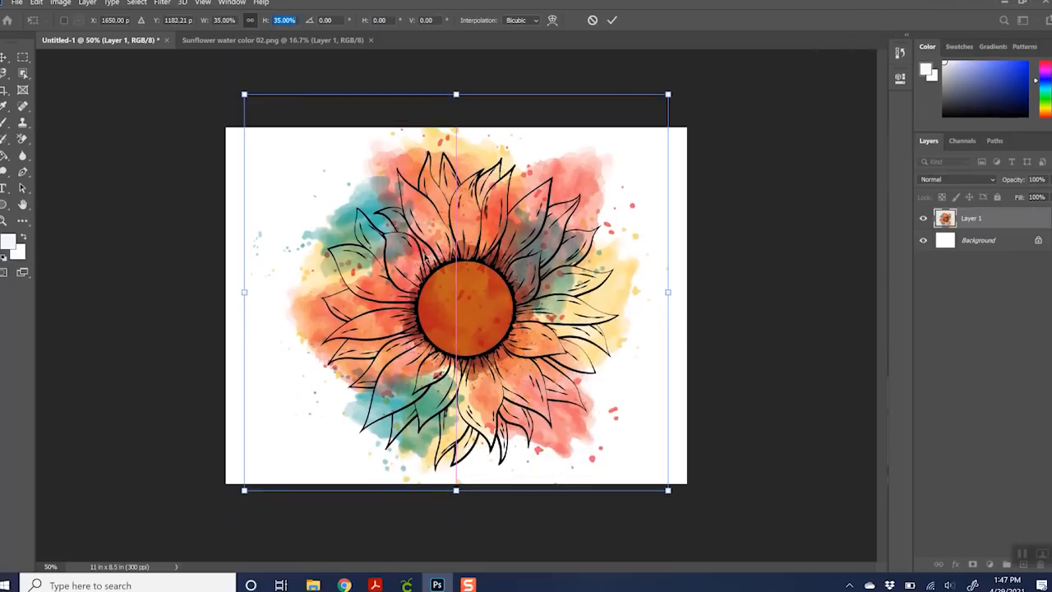
# Set the sunflower's scale to 25%, enlarge it by its corners until it nearly fills the page height, centre it and apply the transform
pyautogui.click(235, 20)
pyautogui.write('25')
pyautogui.press('Tab')
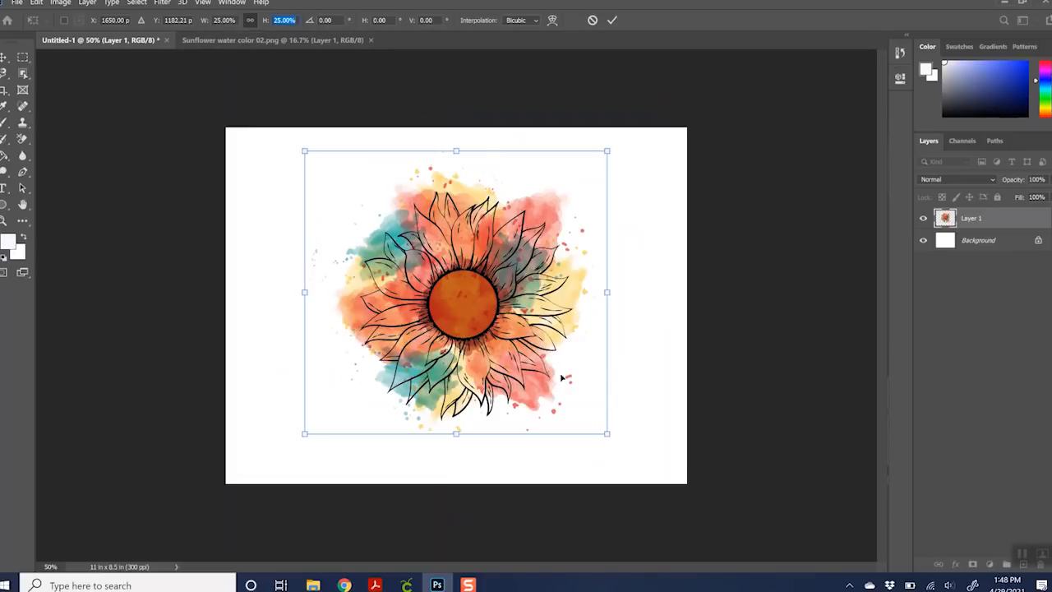
pyautogui.moveTo(608, 435); pyautogui.dragTo(646, 470)
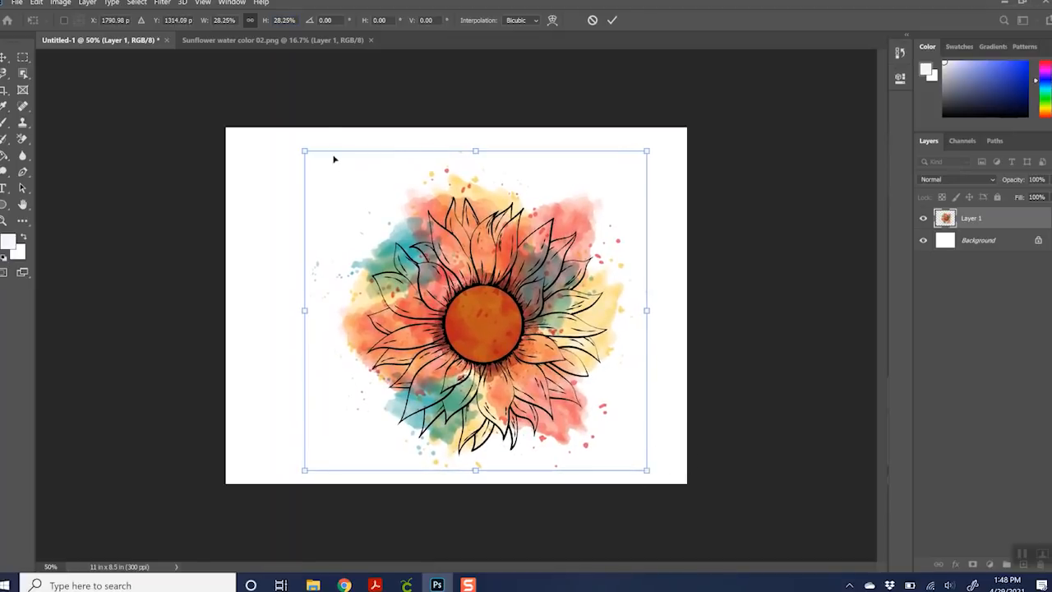
pyautogui.moveTo(305, 151); pyautogui.dragTo(279, 138)
pyautogui.moveTo(491, 231); pyautogui.dragTo(482, 235)
pyautogui.click(481, 133)
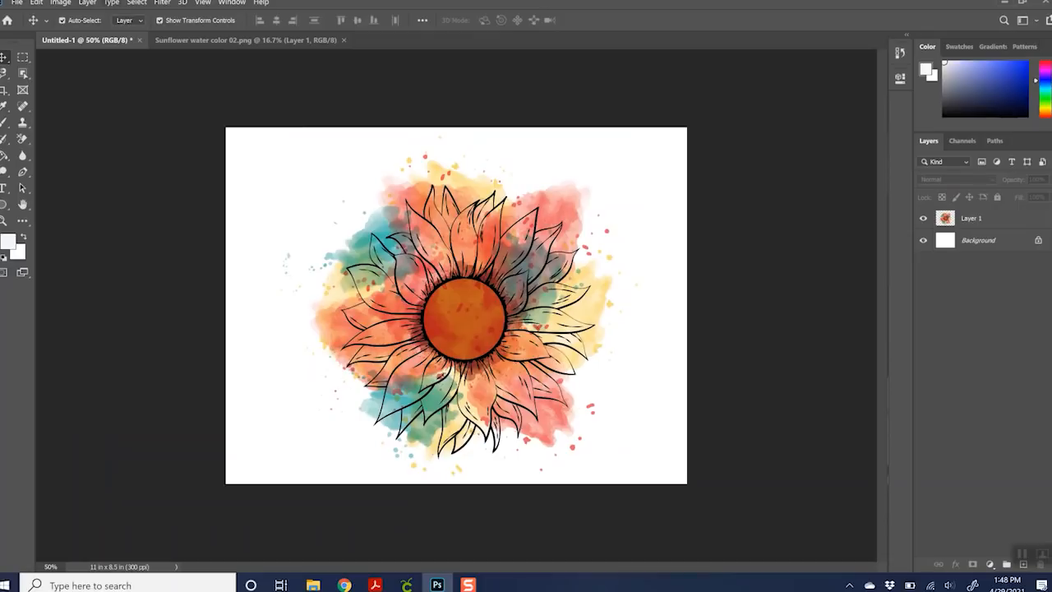
# Open the print settings for the sunflower page and select the Epson ET-4700 Series printer with the Hiipoo Epson ET-4700 printer profile
pyautogui.click(17, 4)
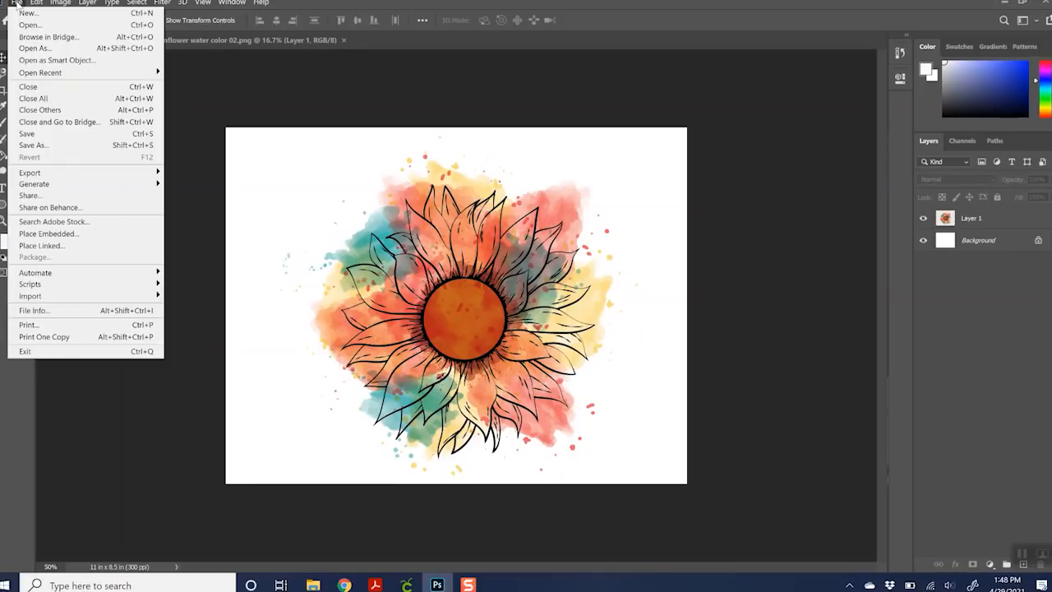
pyautogui.click(38, 328)
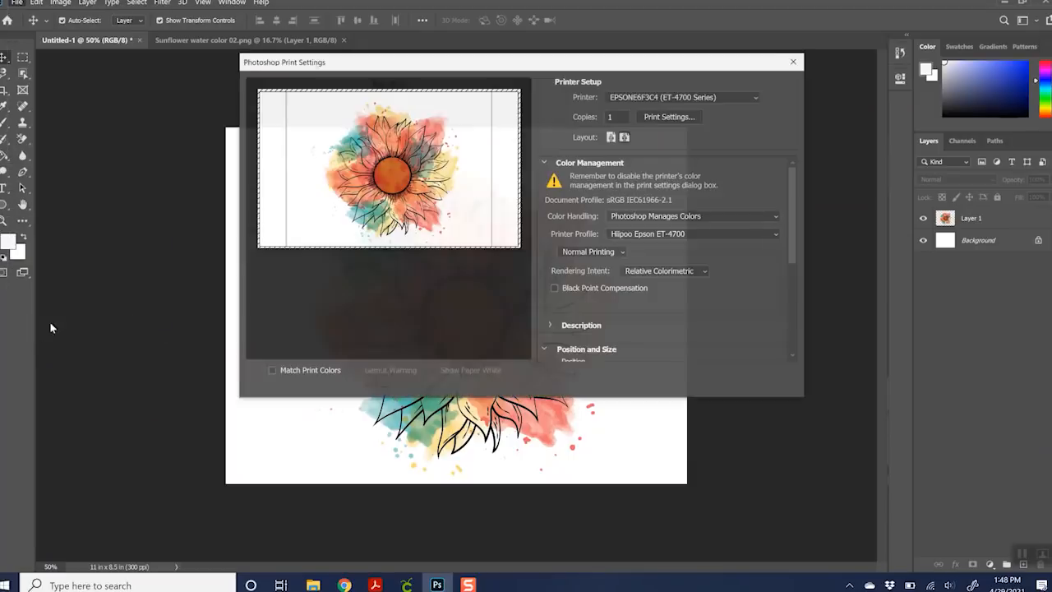
pyautogui.click(680, 98)
pyautogui.click(683, 205)
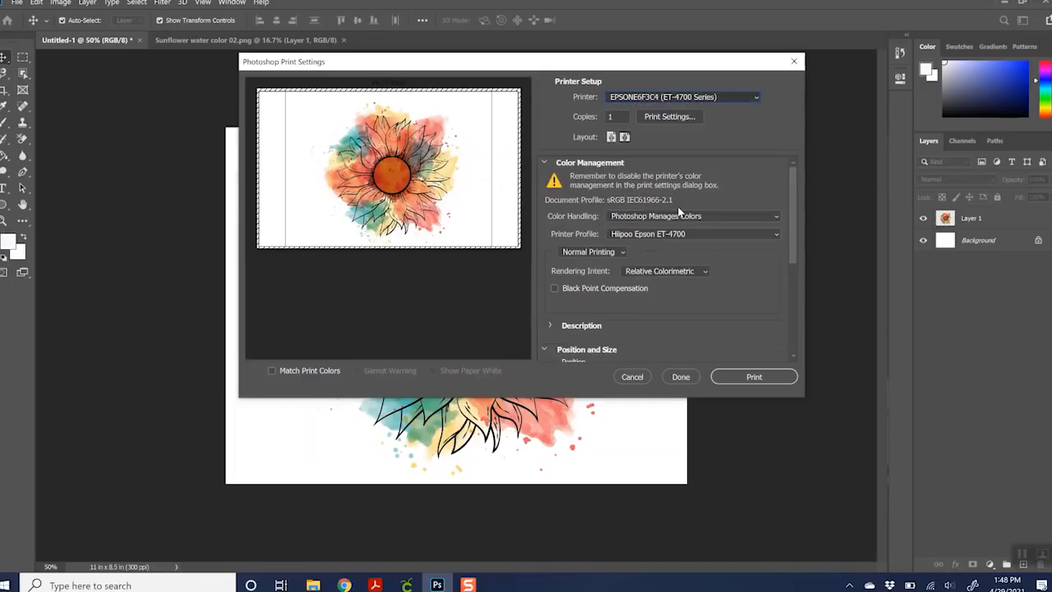
pyautogui.click(643, 236)
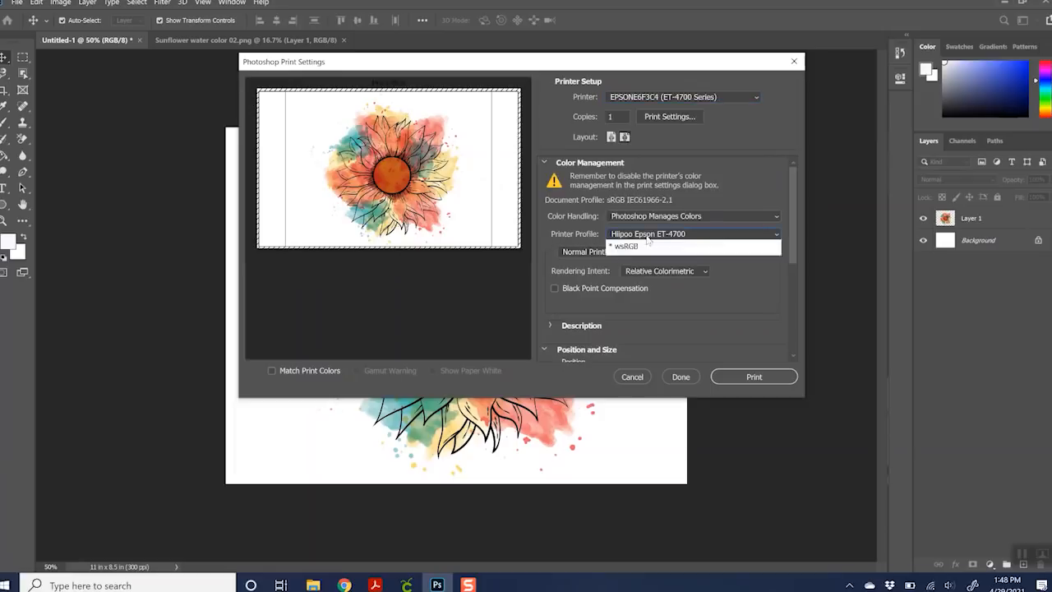
pyautogui.click(648, 237)
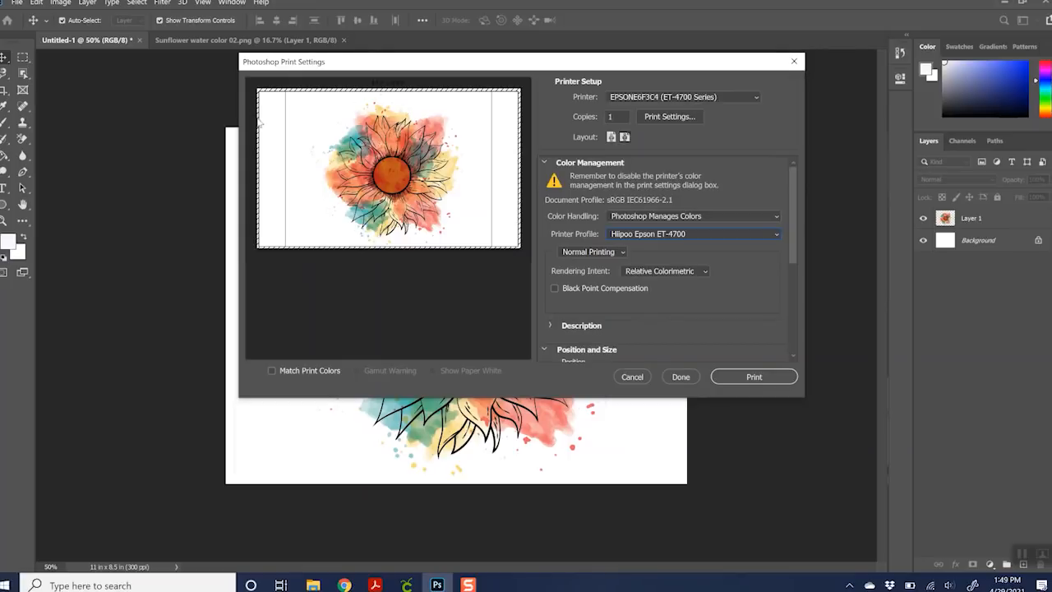
# Set the printer's document size to Letter (8.5 x 11 in) and leave the print settings without printing
pyautogui.click(682, 118)
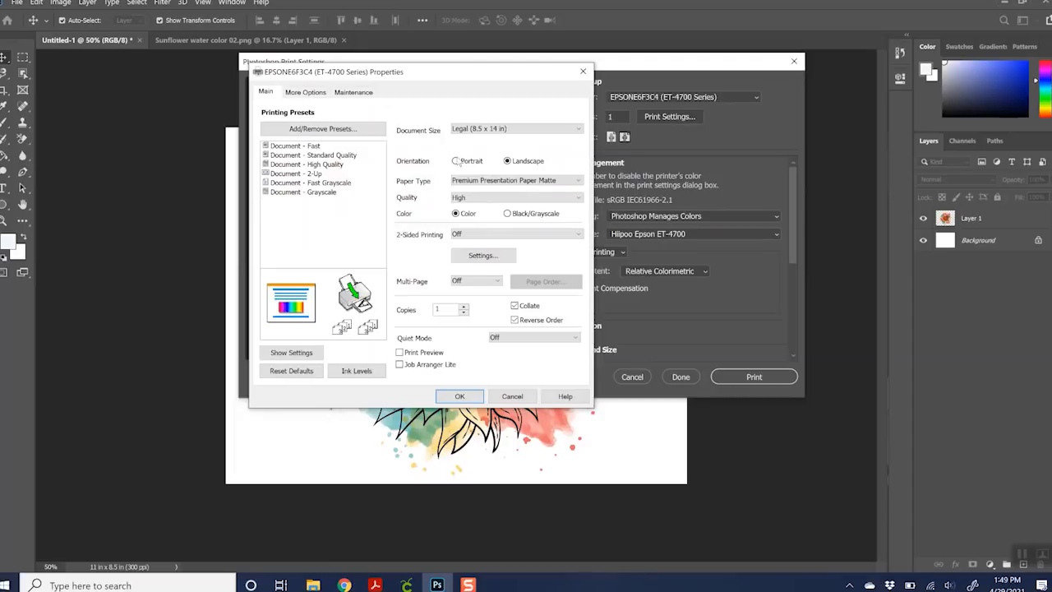
pyautogui.click(519, 130)
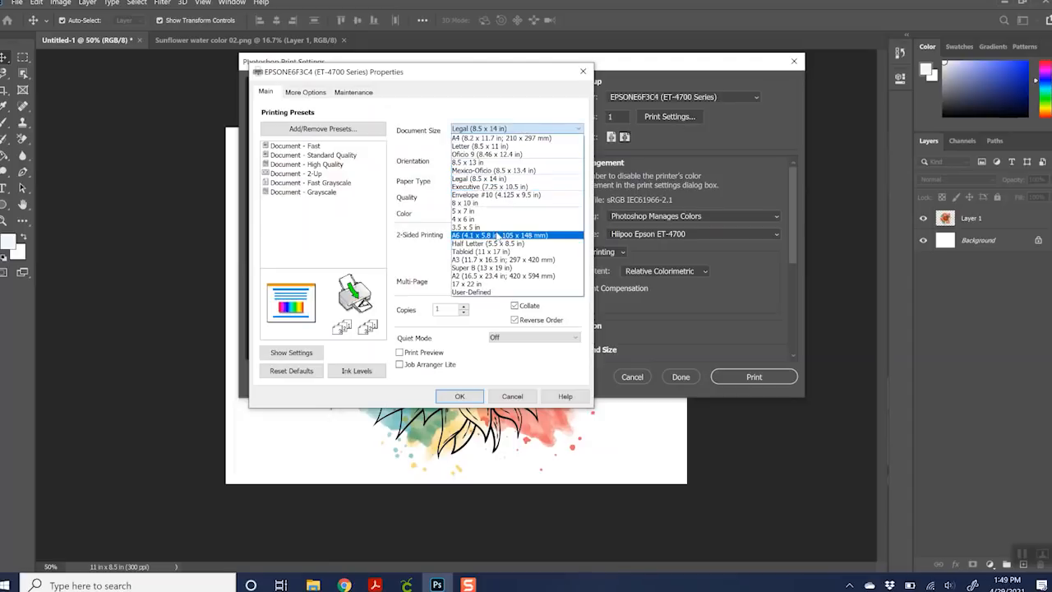
pyautogui.click(499, 146)
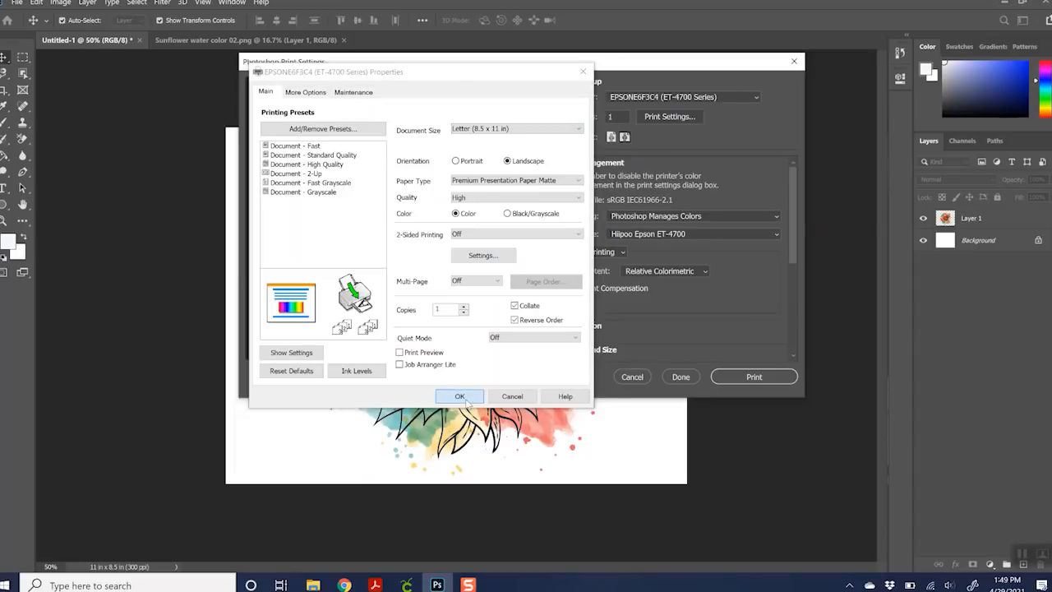
pyautogui.click(465, 398)
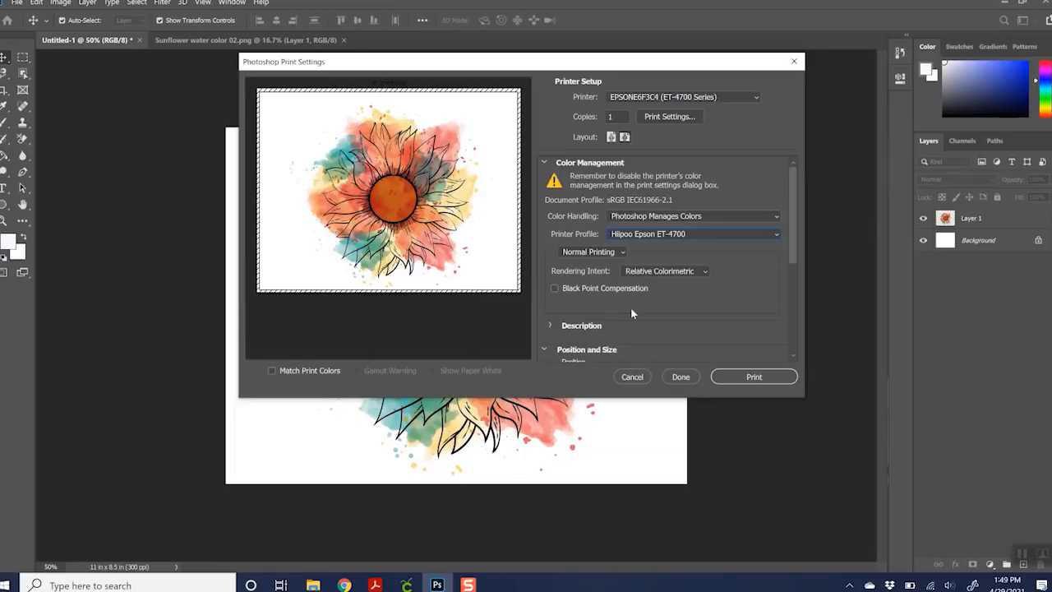
pyautogui.click(632, 377)
# Delete the sunflower layer from the Untitled-1 page and close the original sunflower image file
pyautogui.click(480, 246)
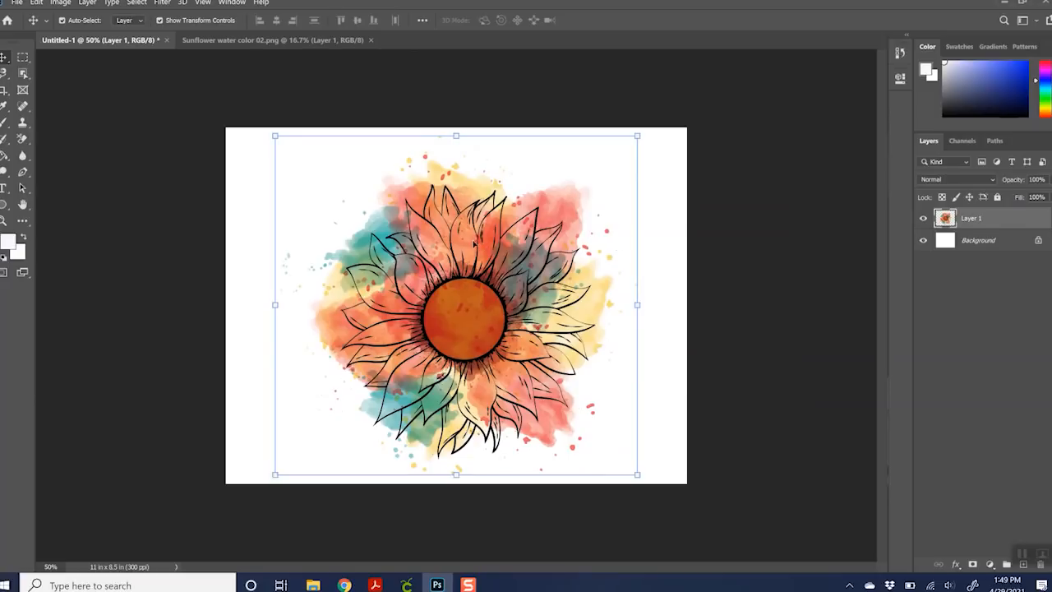
pyautogui.press('Delete')
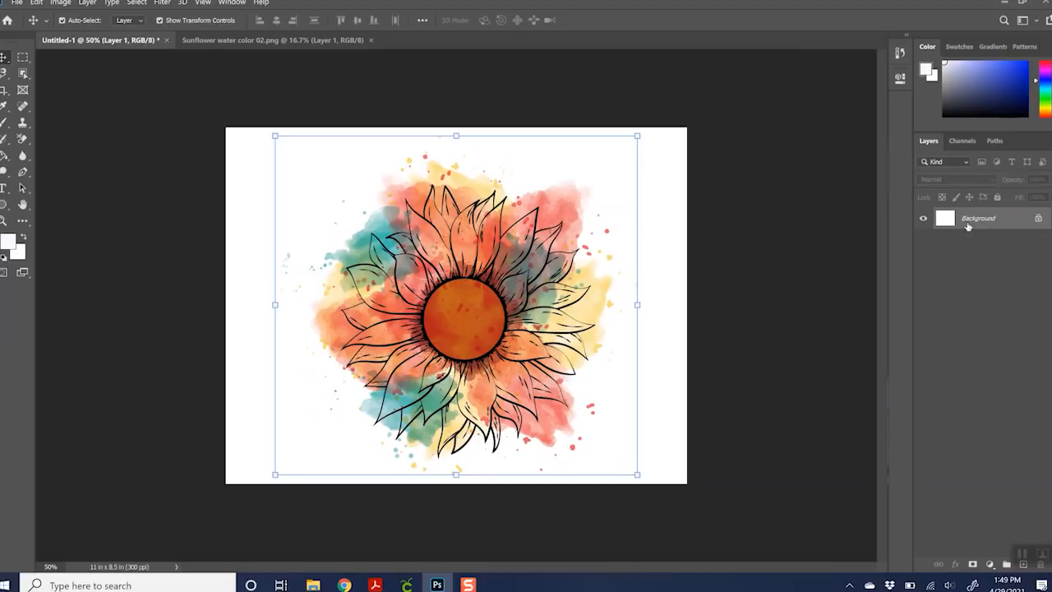
pyautogui.click(240, 42)
pyautogui.click(343, 39)
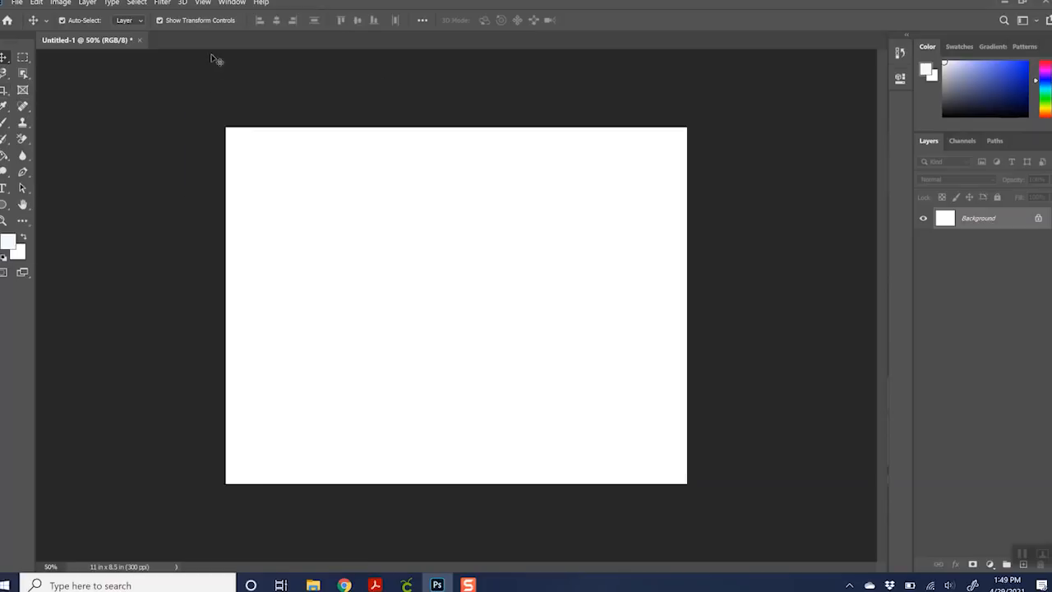
# Open tigersfootball6.png, duplicate its layer into the Untitled-1 document and switch to that document
pyautogui.click(17, 2)
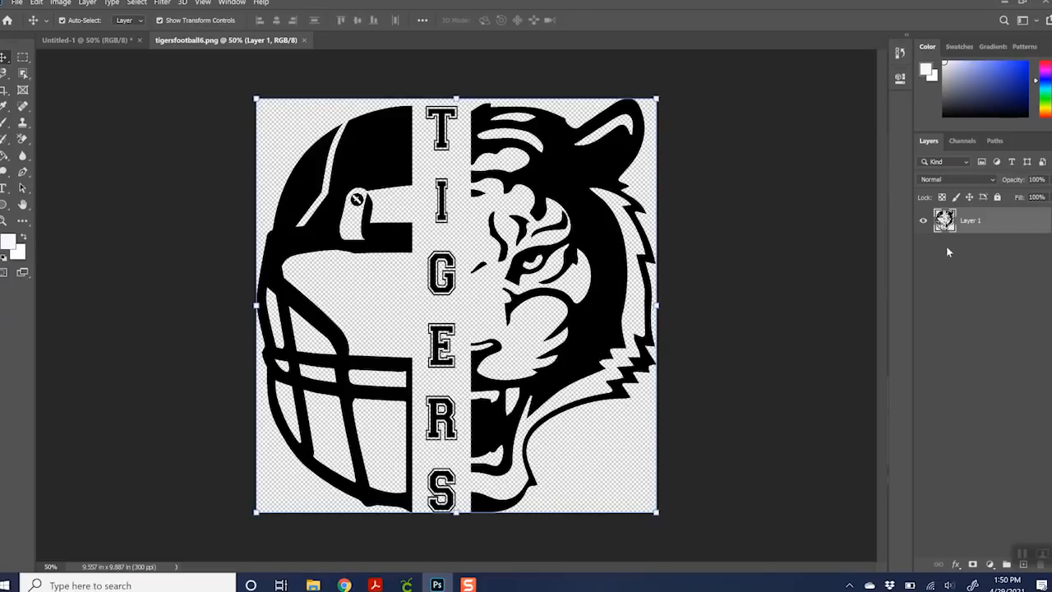
pyautogui.rightClick(977, 220)
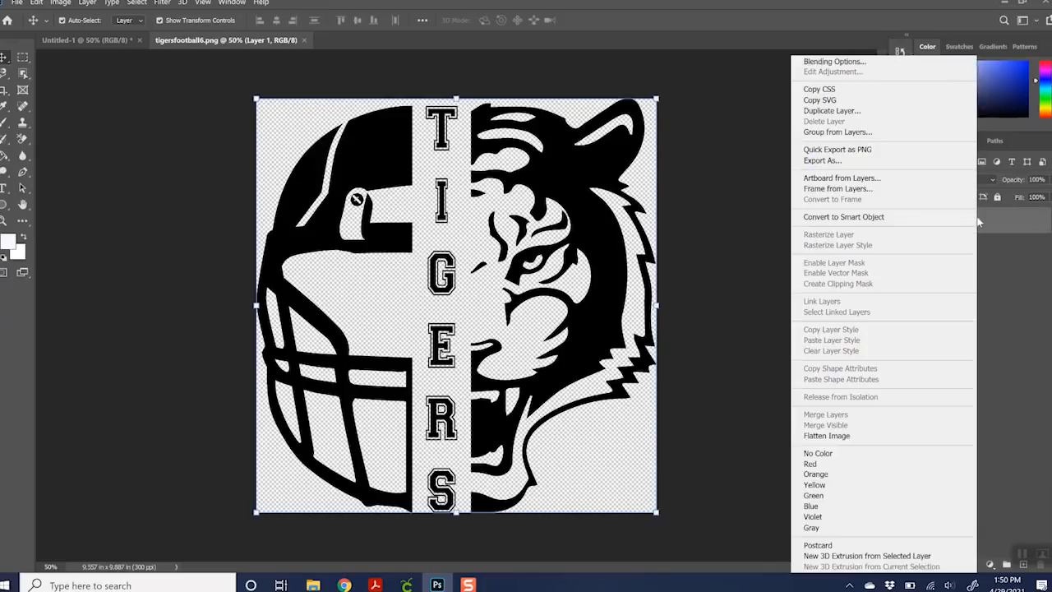
pyautogui.click(831, 110)
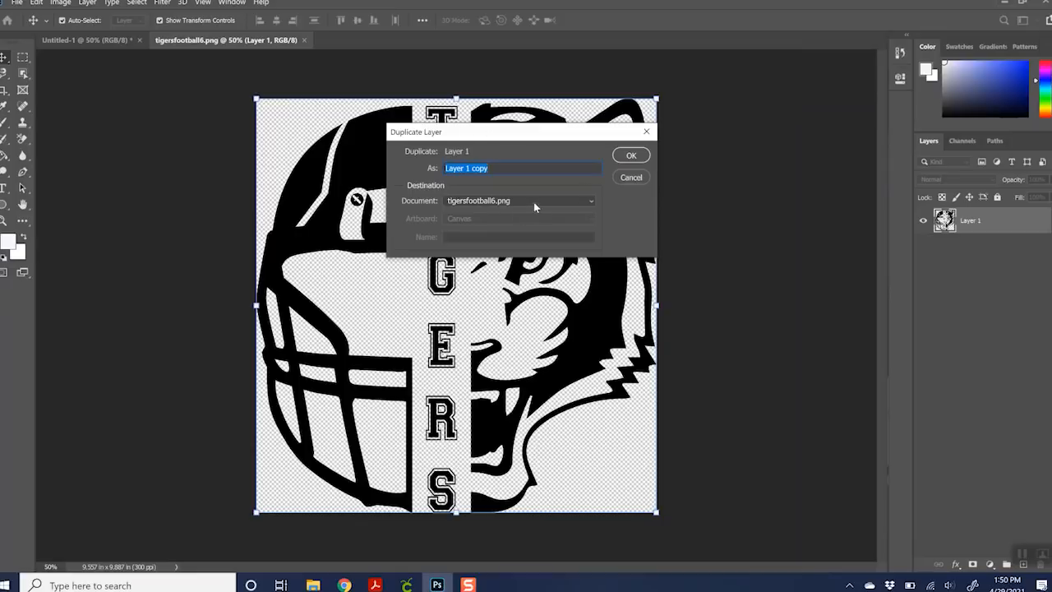
pyautogui.click(534, 208)
pyautogui.click(518, 211)
pyautogui.click(634, 156)
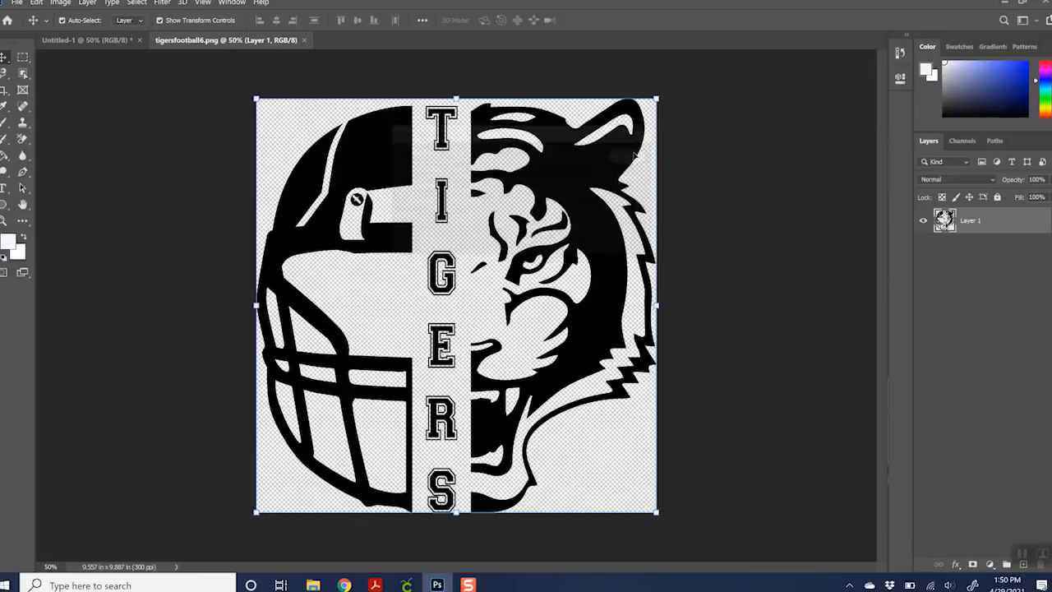
pyautogui.click(115, 40)
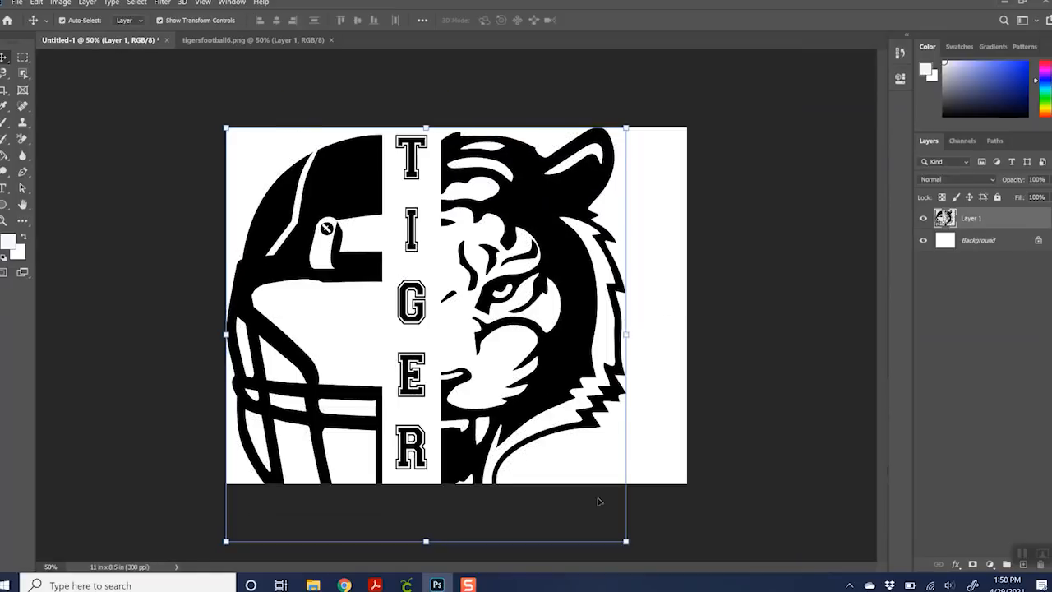
# Scale the Tigers design proportionally to about 31.5%, place it near the page's upper-left corner and apply the transform
pyautogui.click(625, 540)
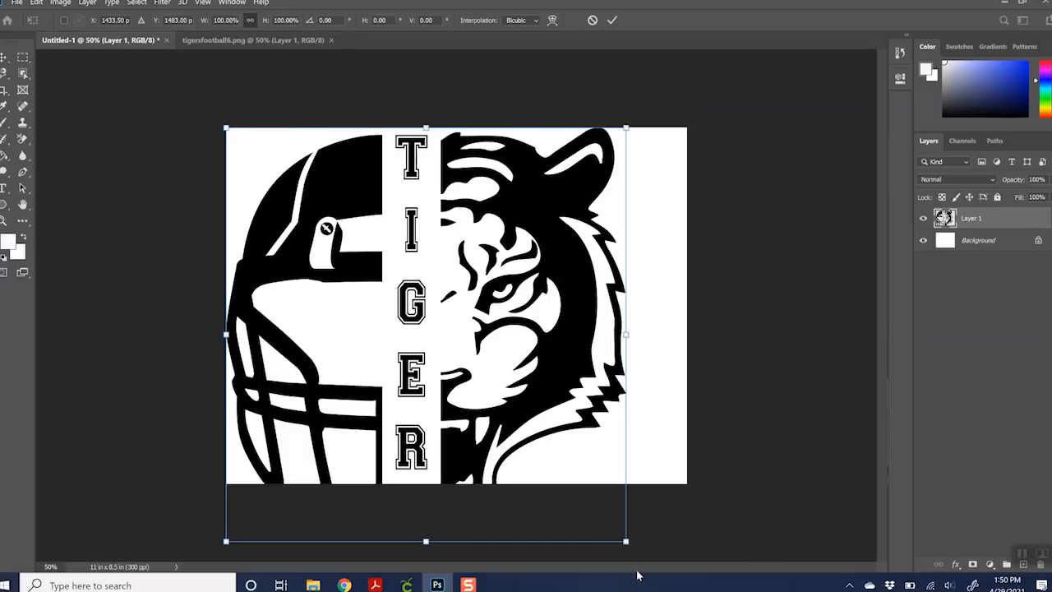
pyautogui.moveTo(623, 540); pyautogui.dragTo(340, 312)
pyautogui.moveTo(304, 201); pyautogui.dragTo(348, 239)
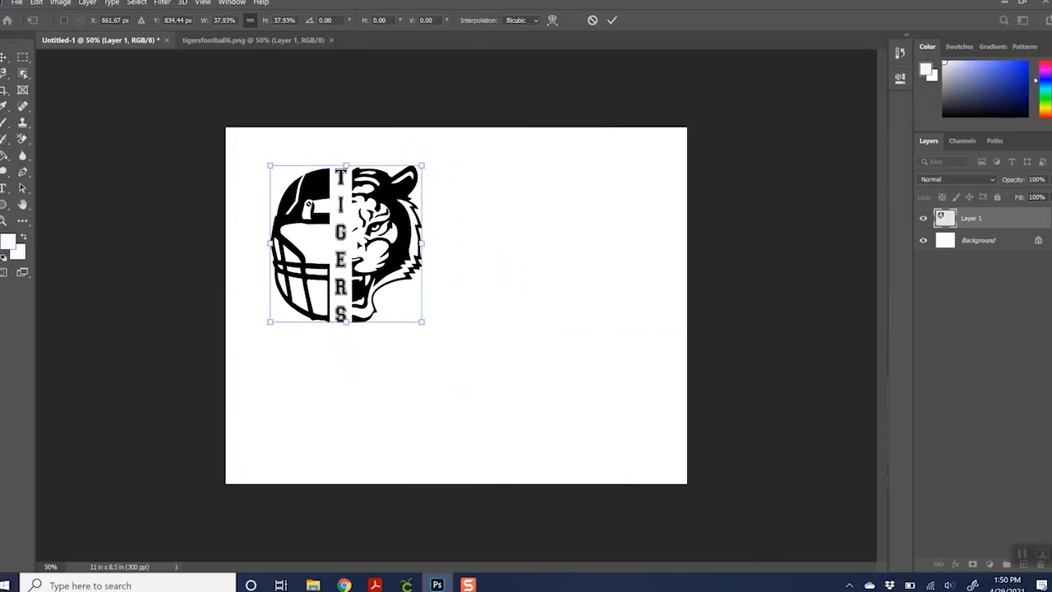
pyautogui.moveTo(420, 322); pyautogui.dragTo(396, 294)
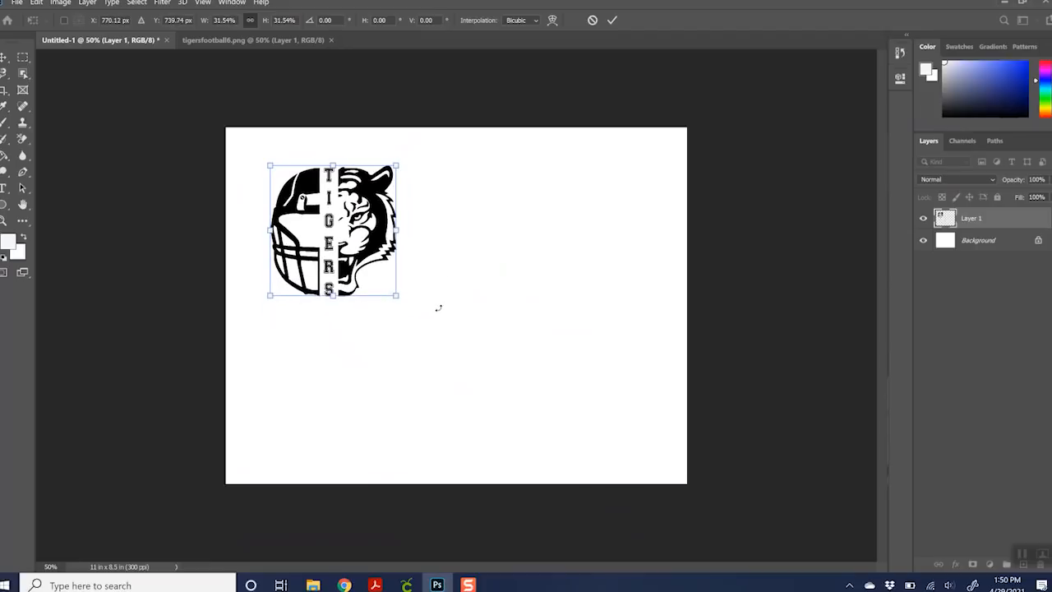
pyautogui.click(617, 20)
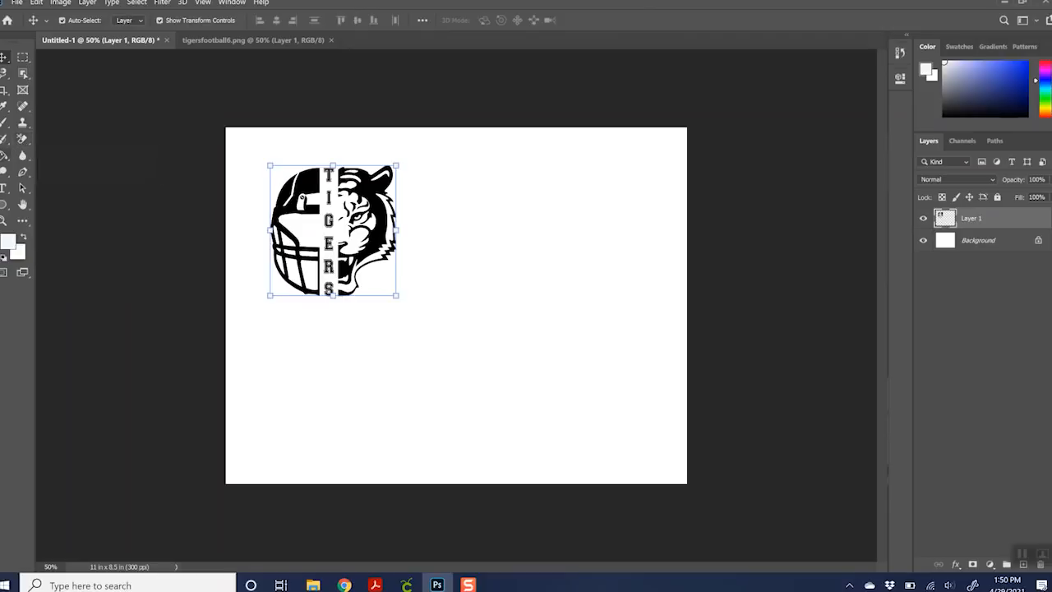
# Fill the main black areas of the football helmet and the tiger head with bright blue using the Paint Bucket
pyautogui.click(2, 156)
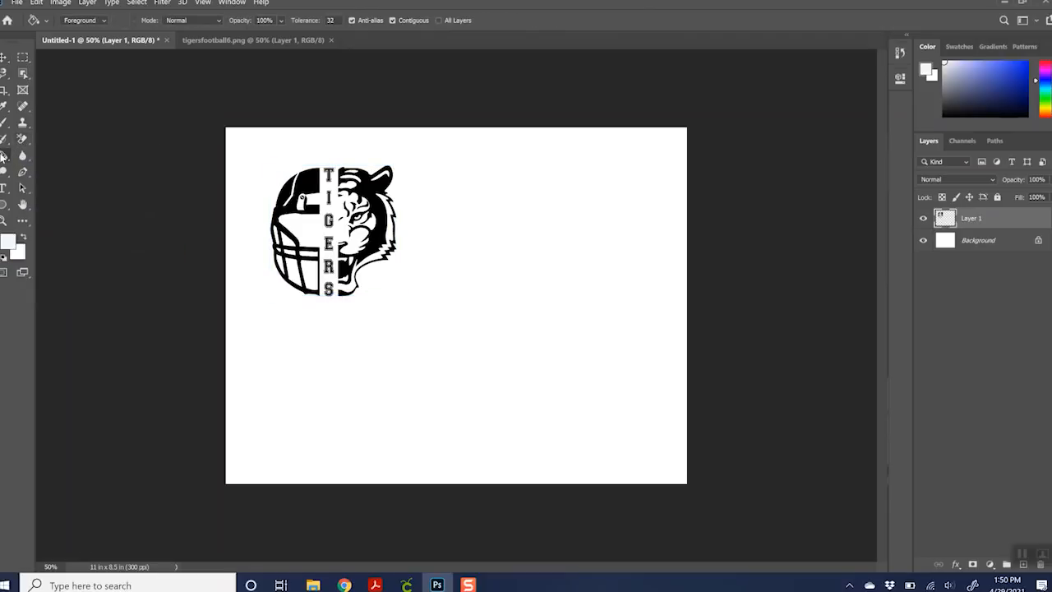
pyautogui.click(1027, 63)
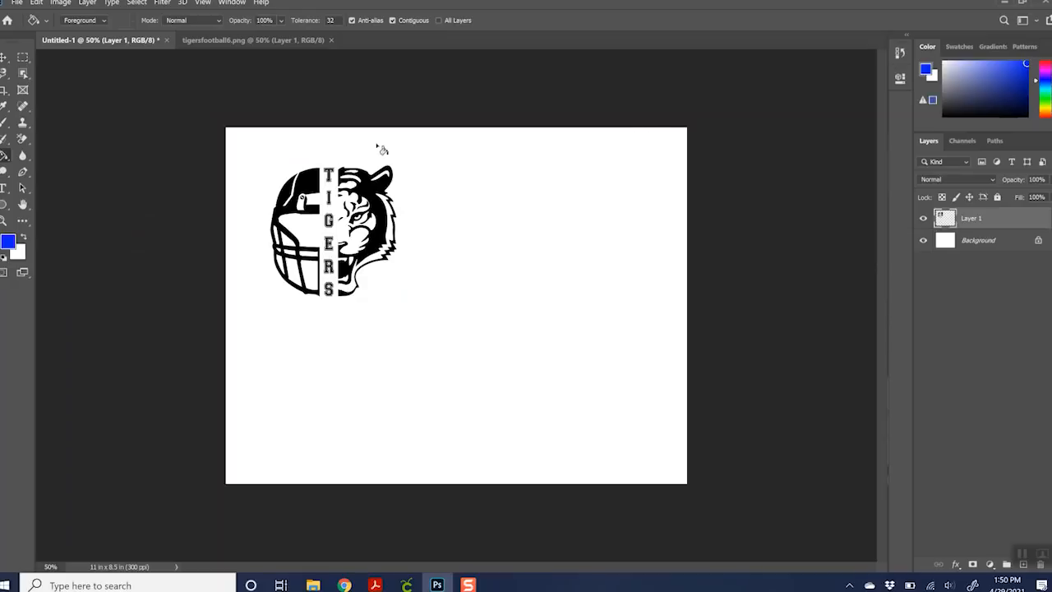
pyautogui.click(311, 183)
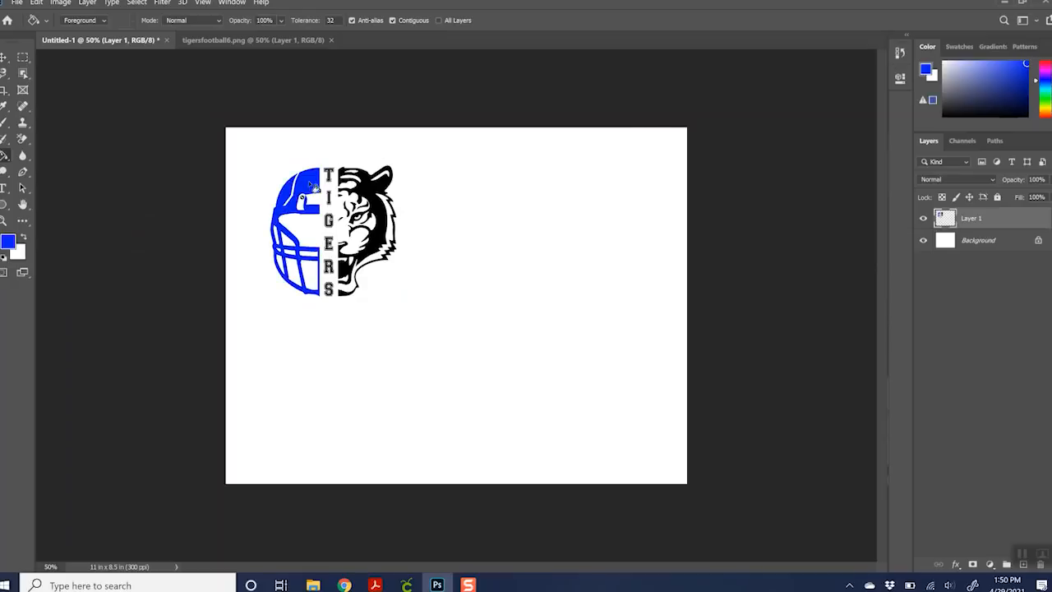
pyautogui.click(371, 190)
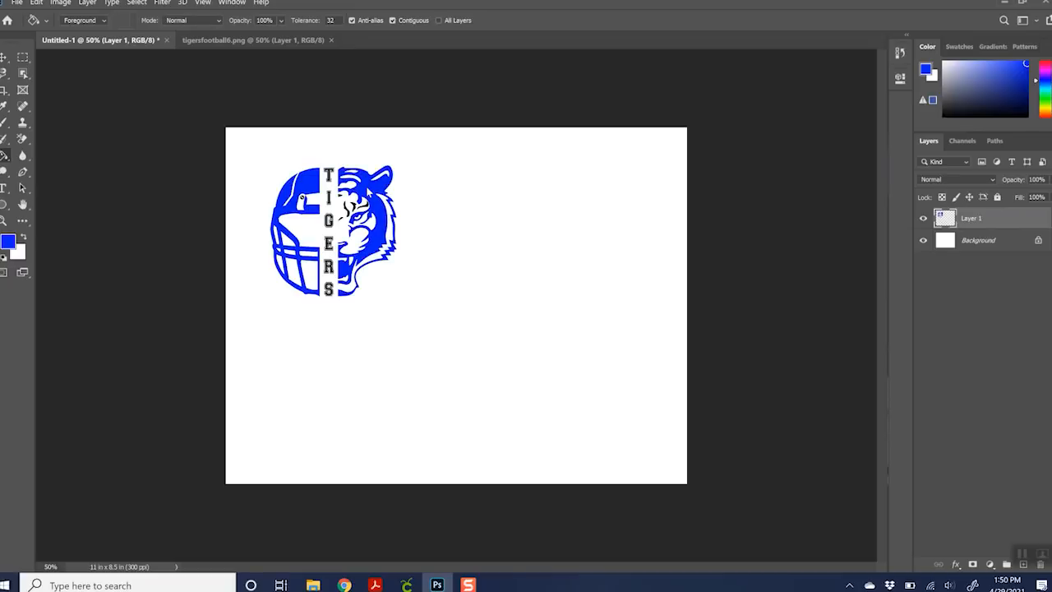
# Fill the remaining black helmet bolt and the small stripes on the tiger's face with the same blue
pyautogui.click(202, 4)
pyautogui.click(212, 88)
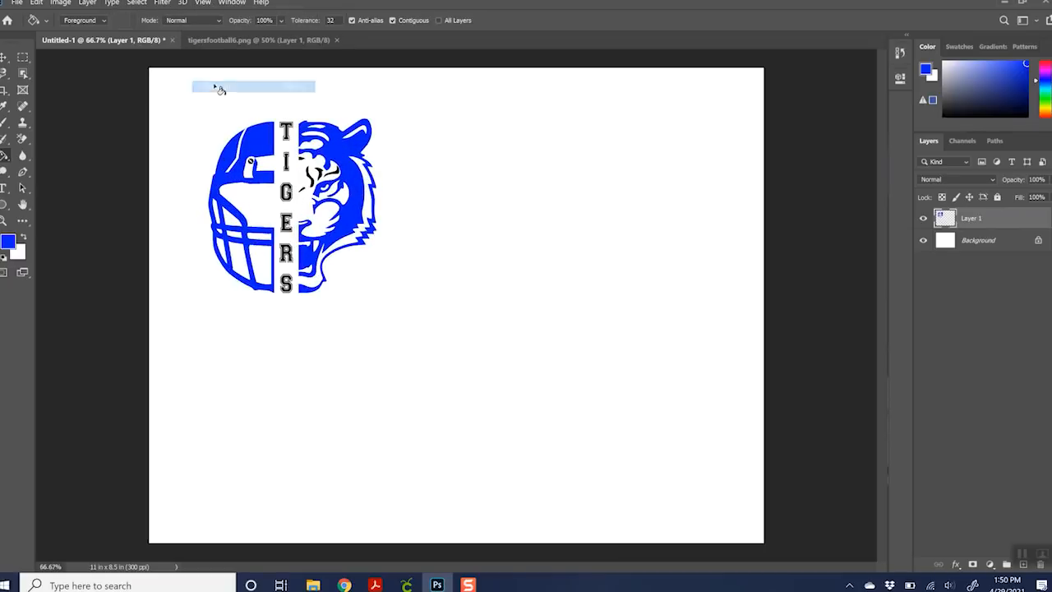
pyautogui.click(201, 4)
pyautogui.click(214, 86)
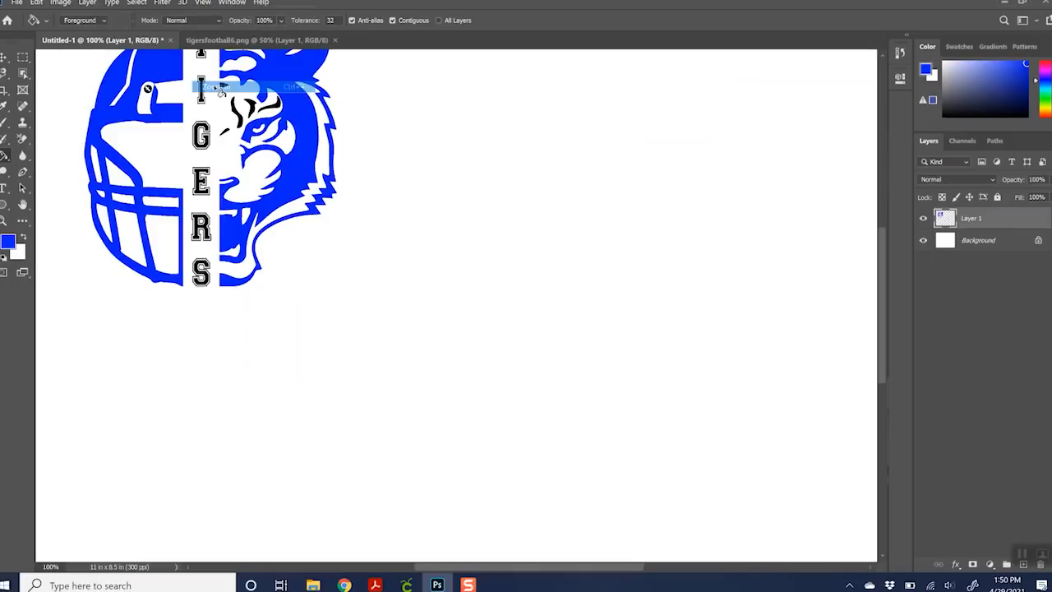
pyautogui.click(202, 4)
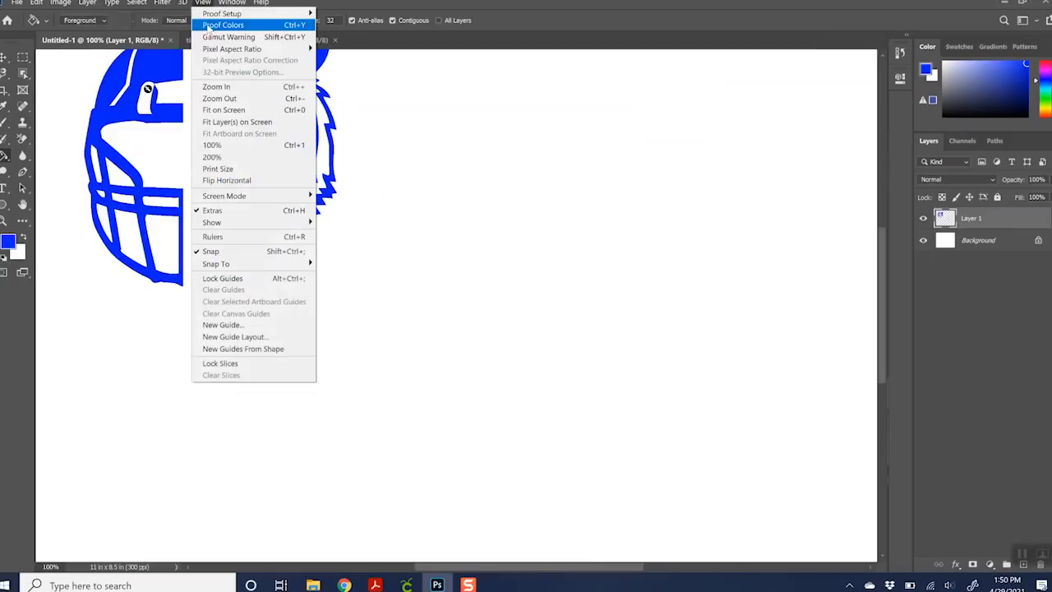
pyautogui.click(244, 91)
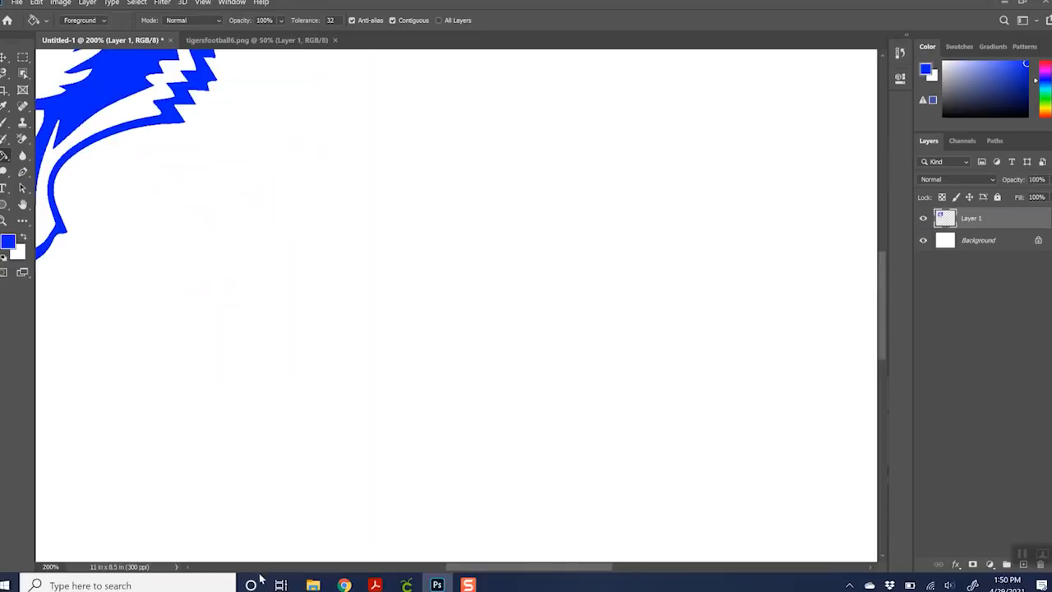
pyautogui.moveTo(475, 569); pyautogui.dragTo(371, 578)
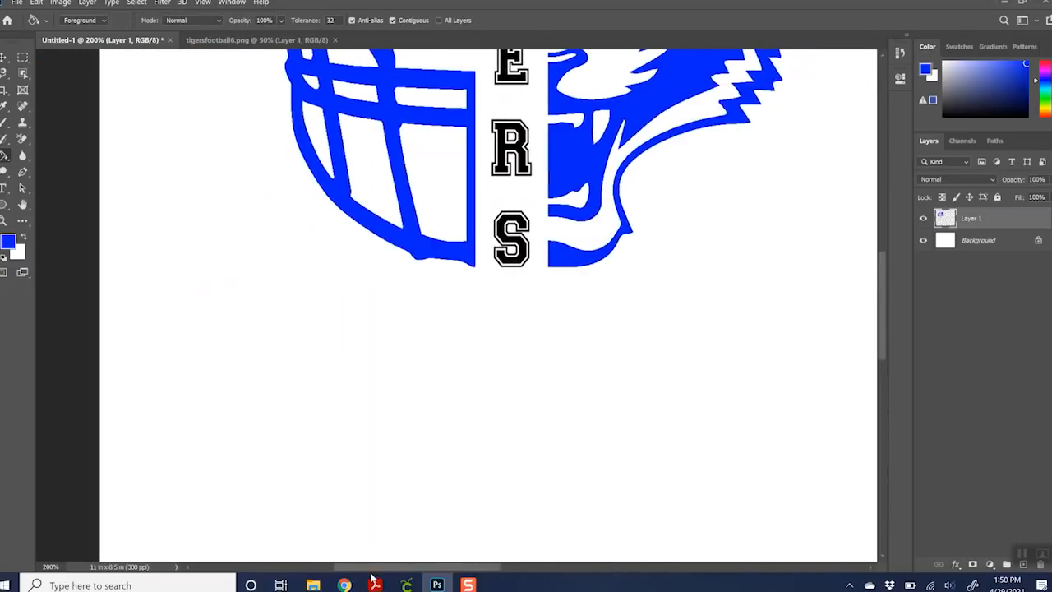
pyautogui.moveTo(886, 309); pyautogui.dragTo(882, 229)
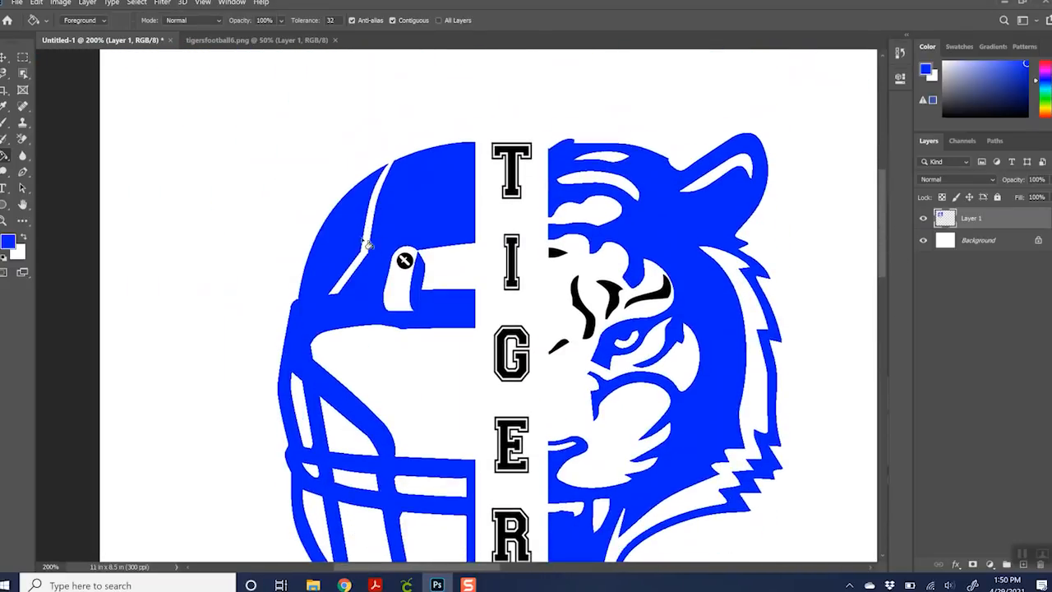
pyautogui.click(405, 261)
pyautogui.click(558, 255)
pyautogui.click(584, 314)
pyautogui.click(620, 295)
pyautogui.click(664, 300)
pyautogui.click(558, 348)
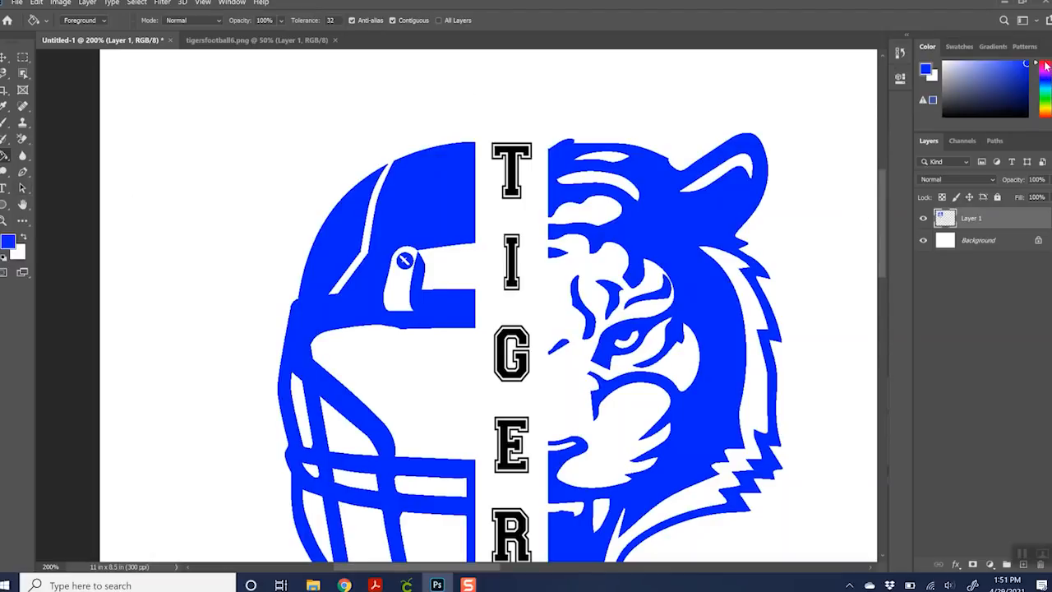
# Choose a bright red foreground colour and fill the insides of the letters T, I, G and E with it
pyautogui.click(1045, 66)
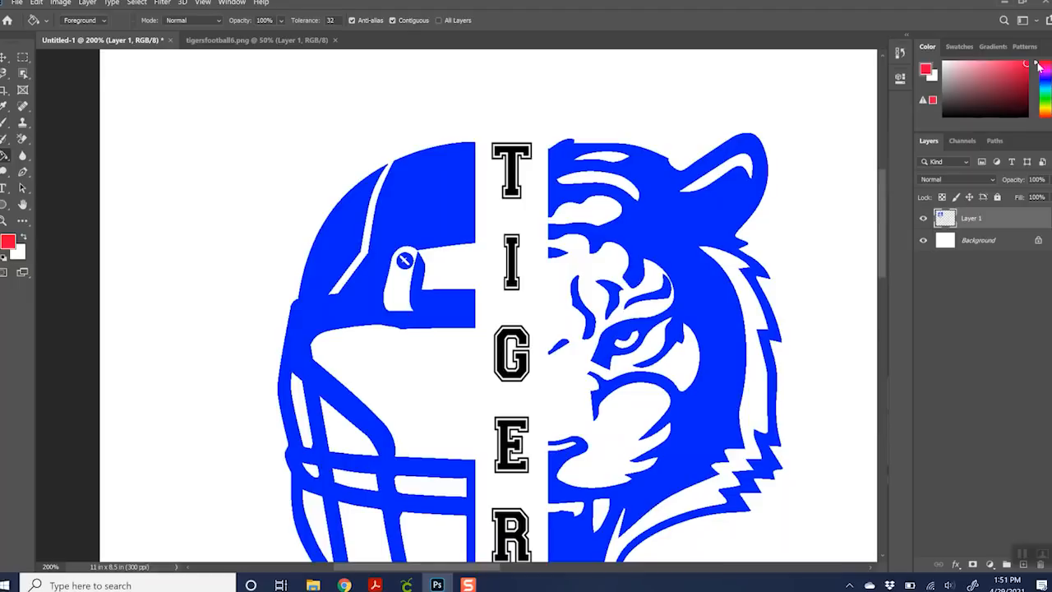
pyautogui.click(1026, 71)
pyautogui.click(1026, 72)
pyautogui.click(1026, 65)
pyautogui.click(515, 178)
pyautogui.click(514, 260)
pyautogui.click(516, 339)
pyautogui.click(508, 441)
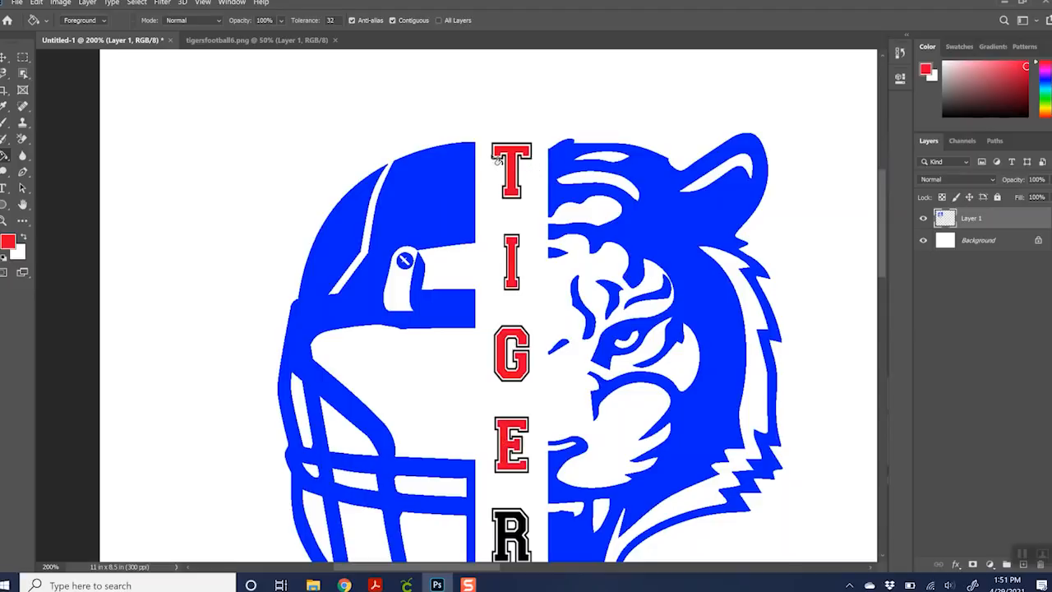
# Fill the black outlines of the TIGERS letters and the remaining letters R and S with red
pyautogui.click(498, 160)
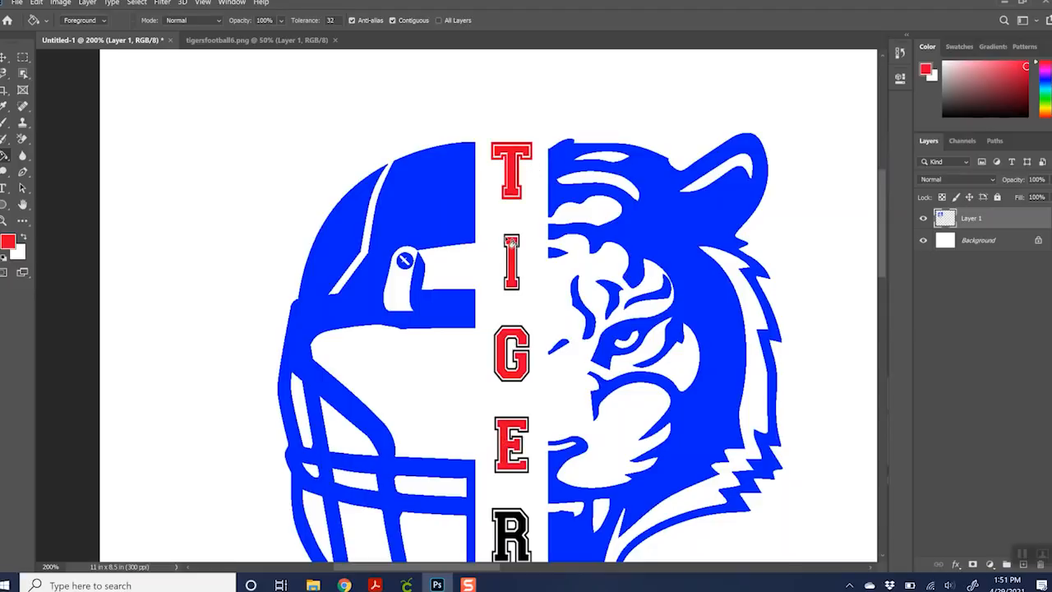
pyautogui.click(511, 241)
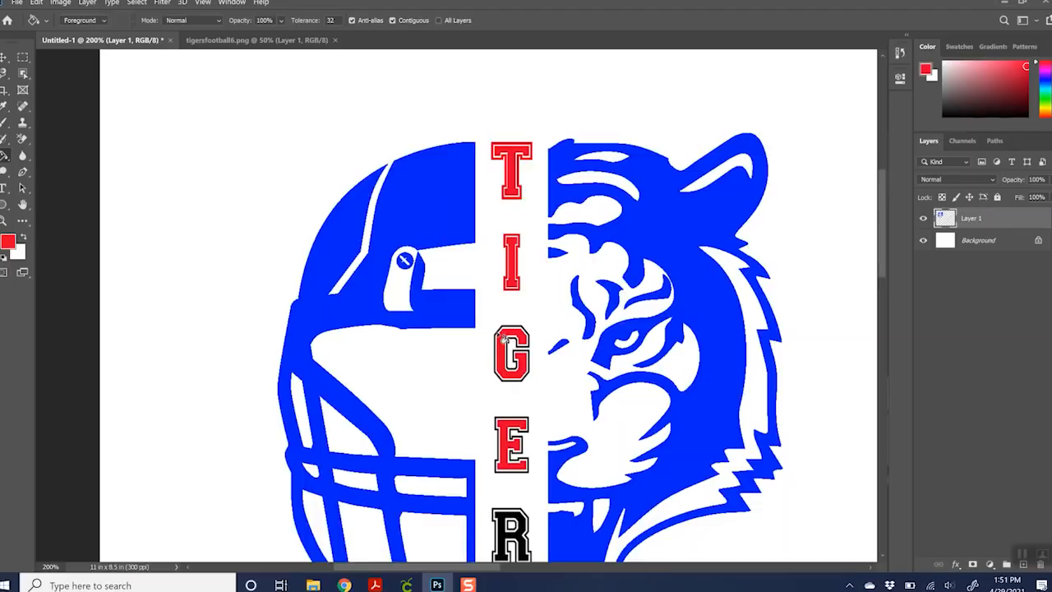
pyautogui.scroll(-4, 681, 399)
pyautogui.scroll(1, 681, 400)
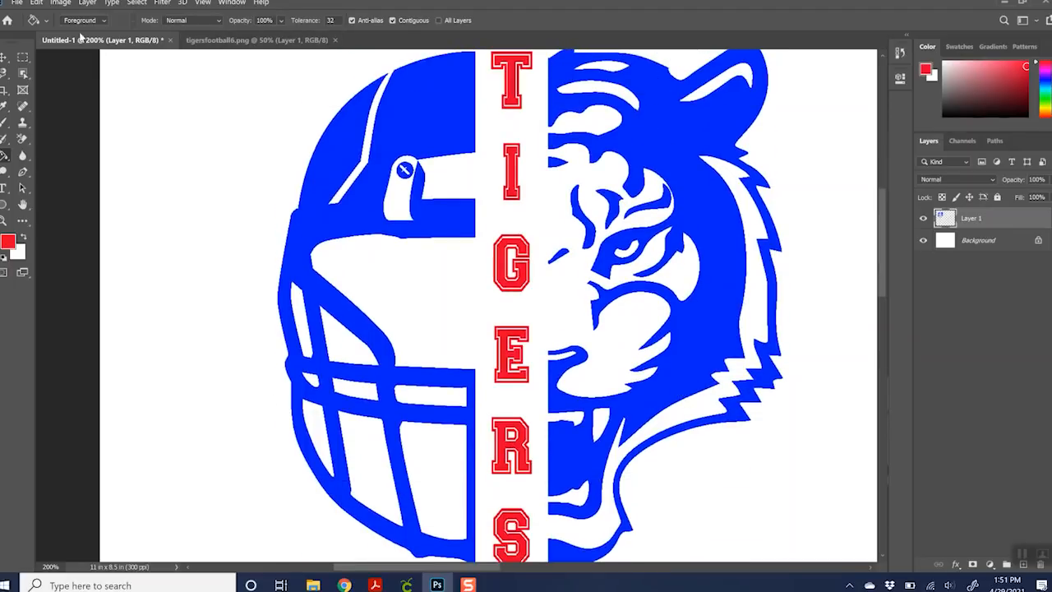
# Scale the recoloured Tigers design to about 90% and reposition it near the page's upper-left area
pyautogui.click(199, 4)
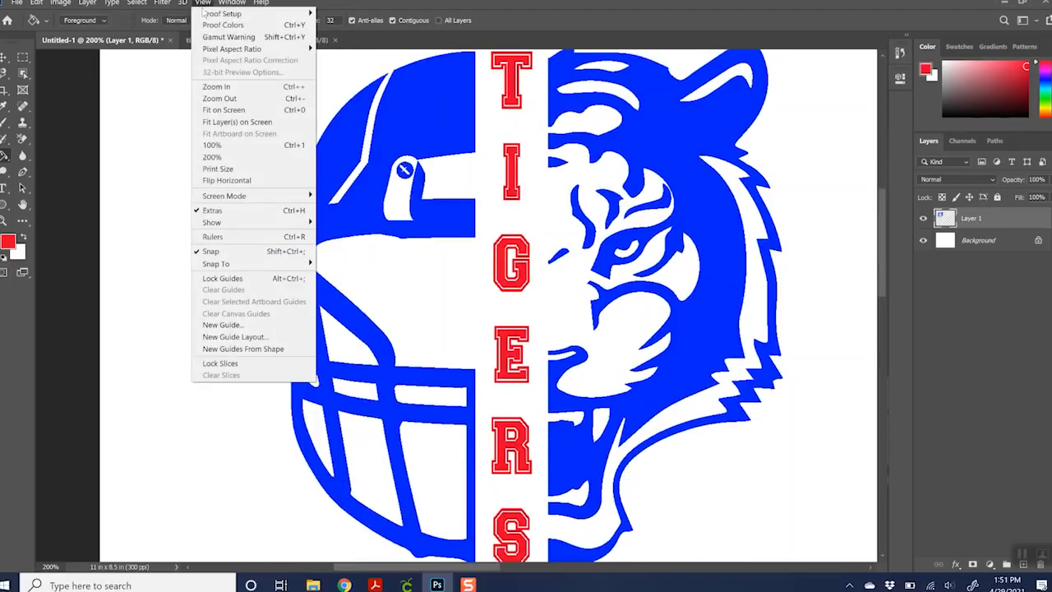
pyautogui.click(238, 112)
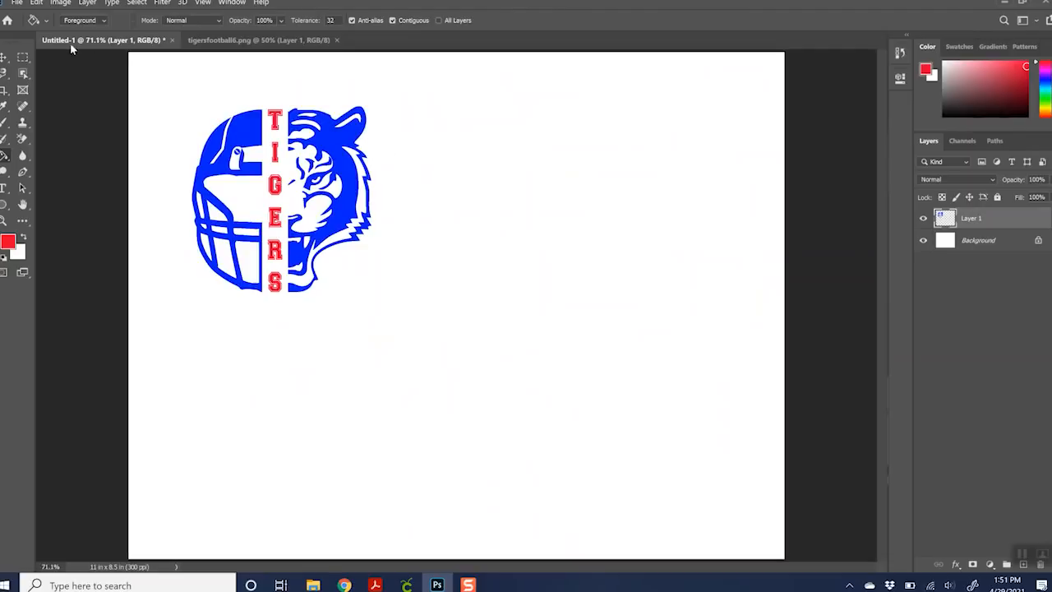
pyautogui.click(4, 58)
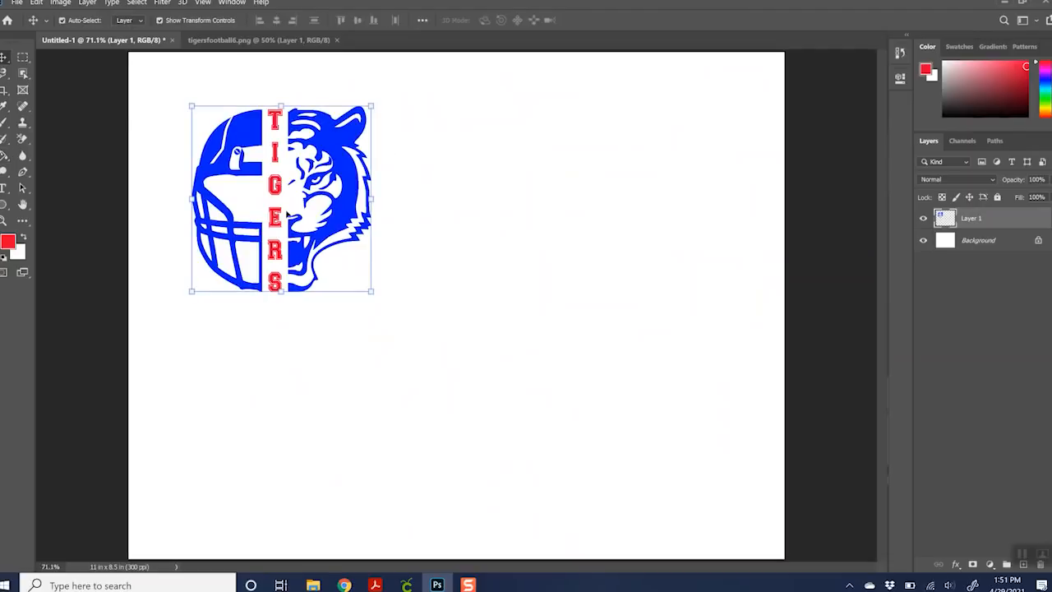
pyautogui.click(368, 291)
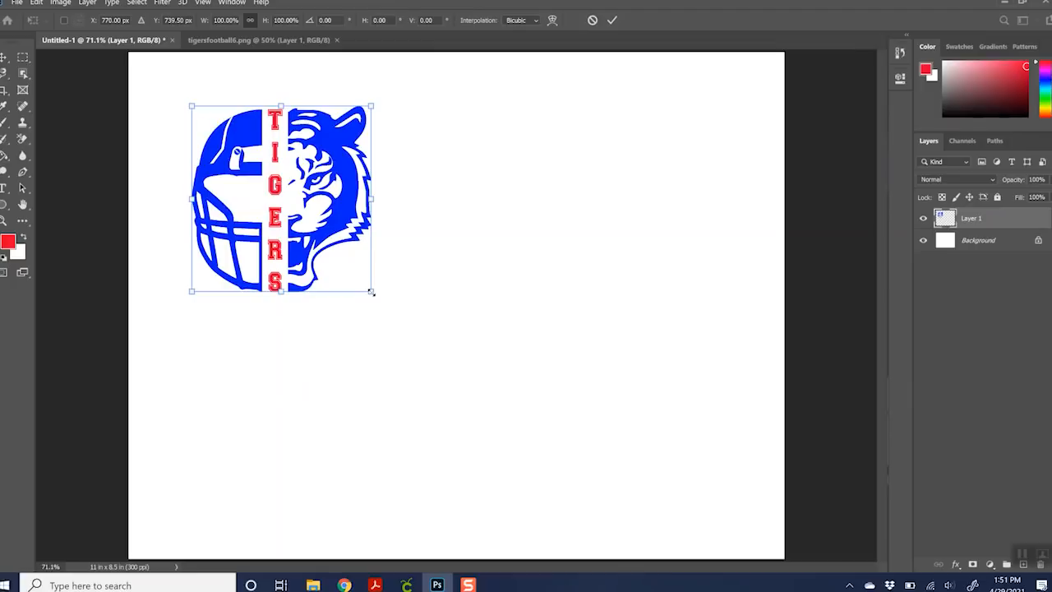
pyautogui.moveTo(371, 292); pyautogui.dragTo(353, 272)
pyautogui.moveTo(311, 211); pyautogui.dragTo(327, 223)
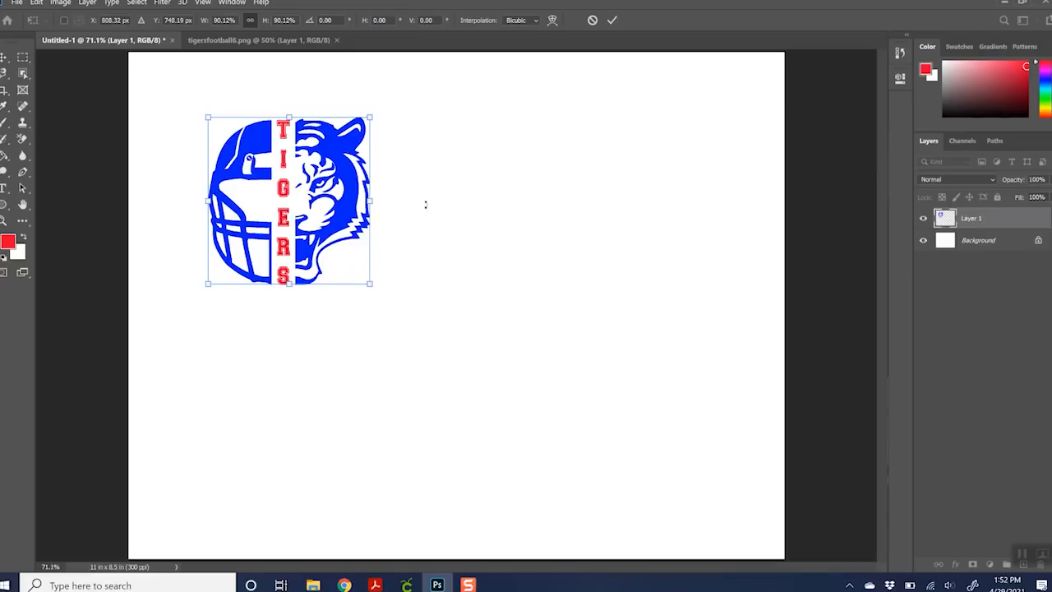
pyautogui.click(611, 20)
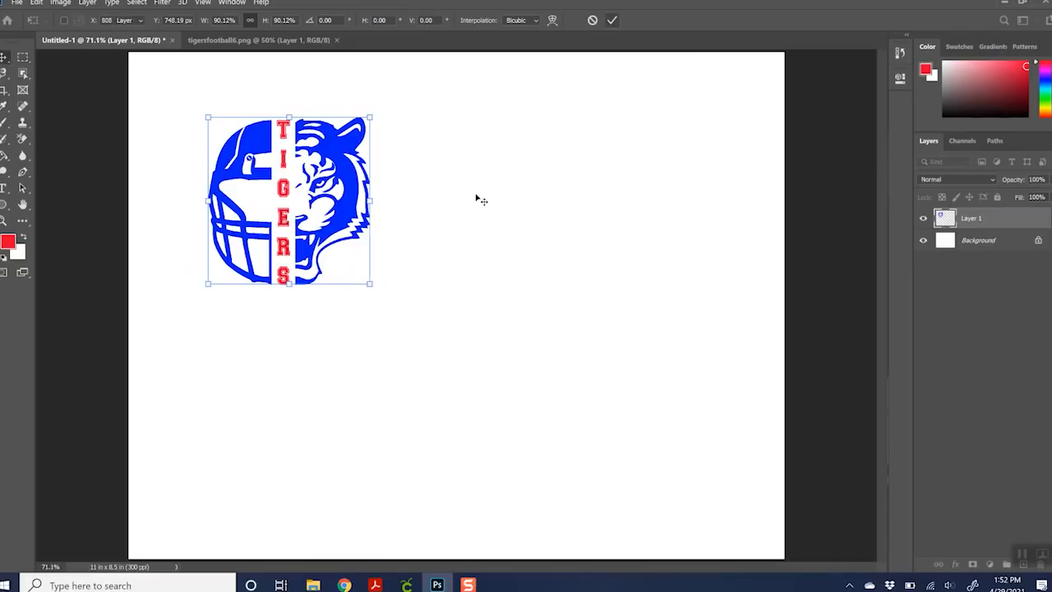
# Duplicate the Tigers design into the page's lower-right area and adjust the original's position near the upper left
pyautogui.click(355, 222)
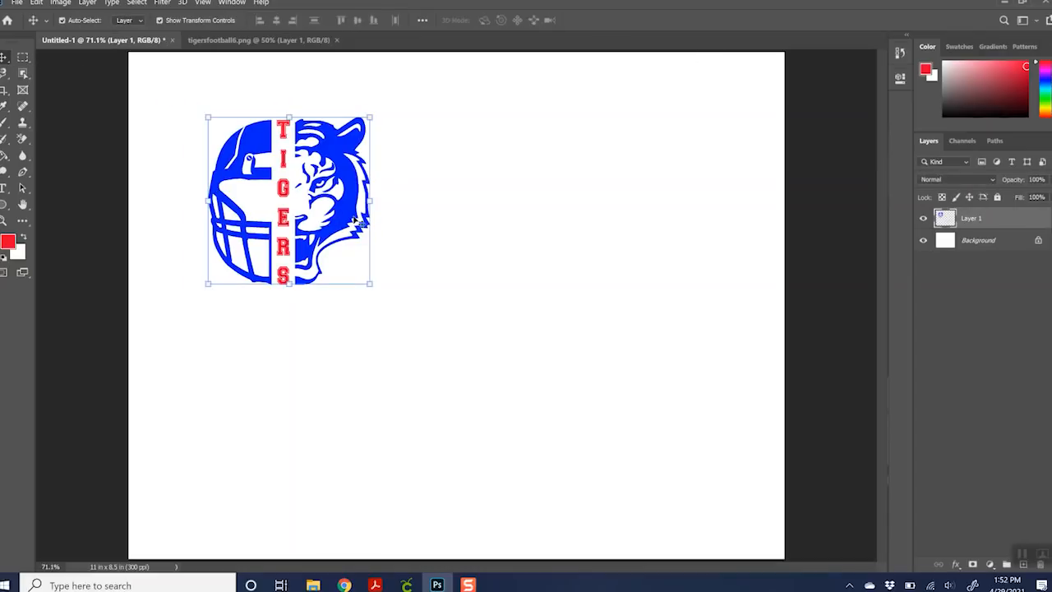
pyautogui.moveTo(354, 222); pyautogui.dragTo(700, 468)
pyautogui.moveTo(349, 220); pyautogui.dragTo(360, 219)
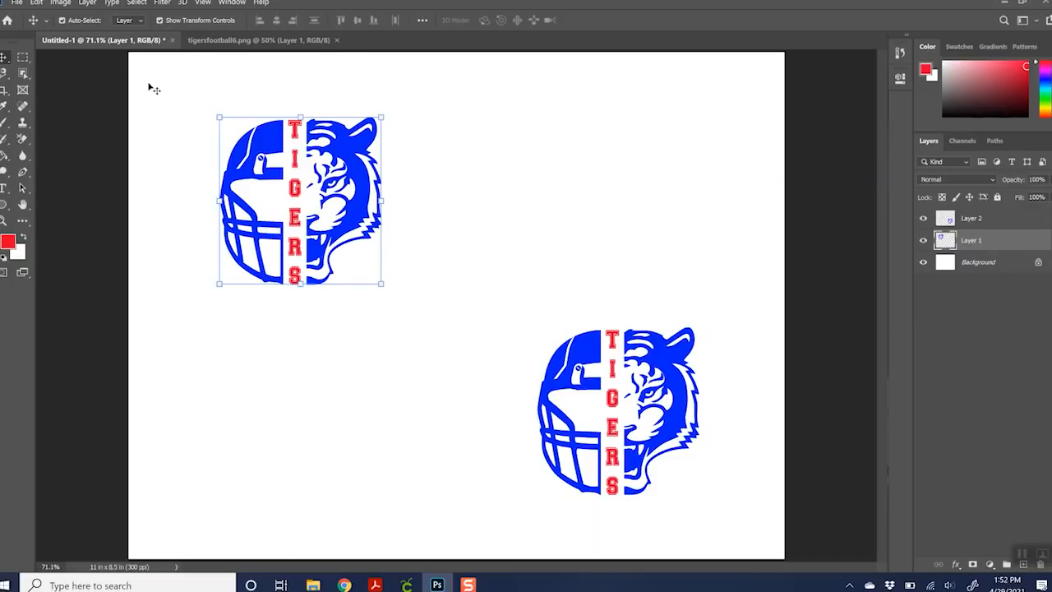
pyautogui.moveTo(338, 234); pyautogui.dragTo(335, 254)
pyautogui.moveTo(636, 428); pyautogui.dragTo(637, 428)
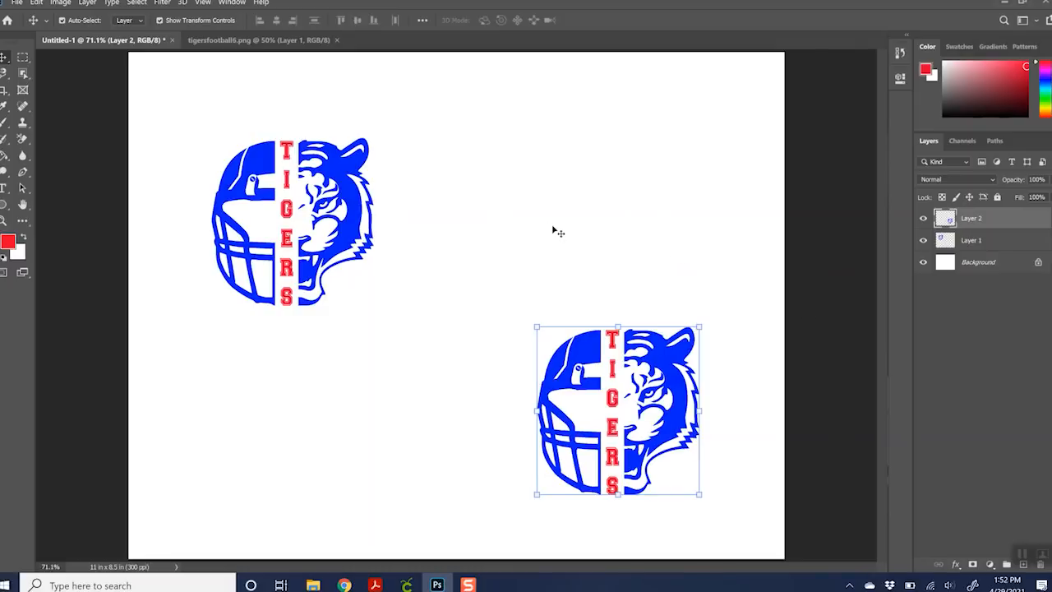
# Close tigersfootball6.png and open the print settings for the sheet with the two Tigers designs
pyautogui.click(336, 39)
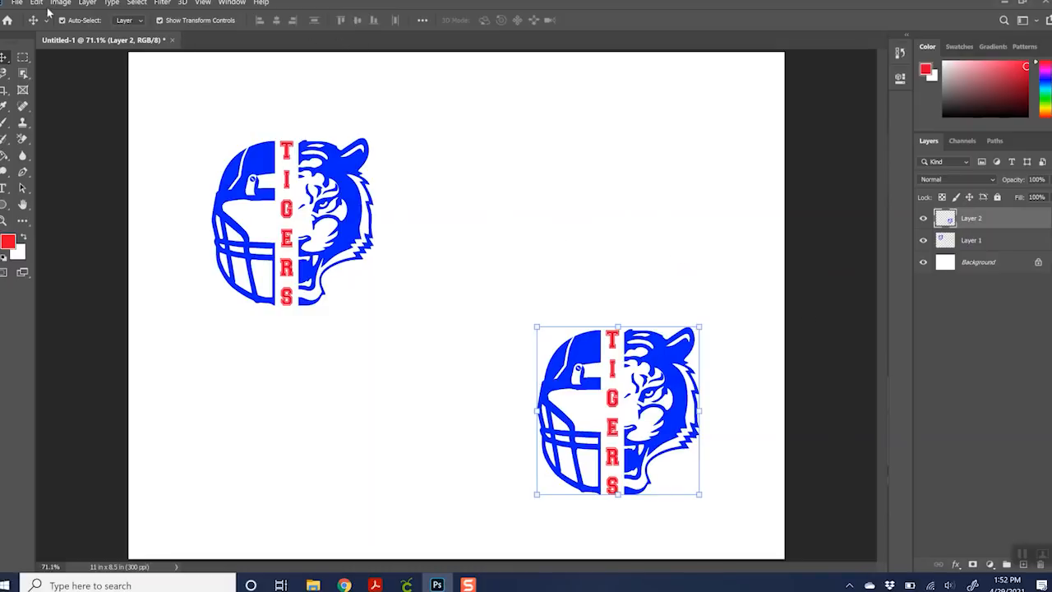
pyautogui.click(16, 2)
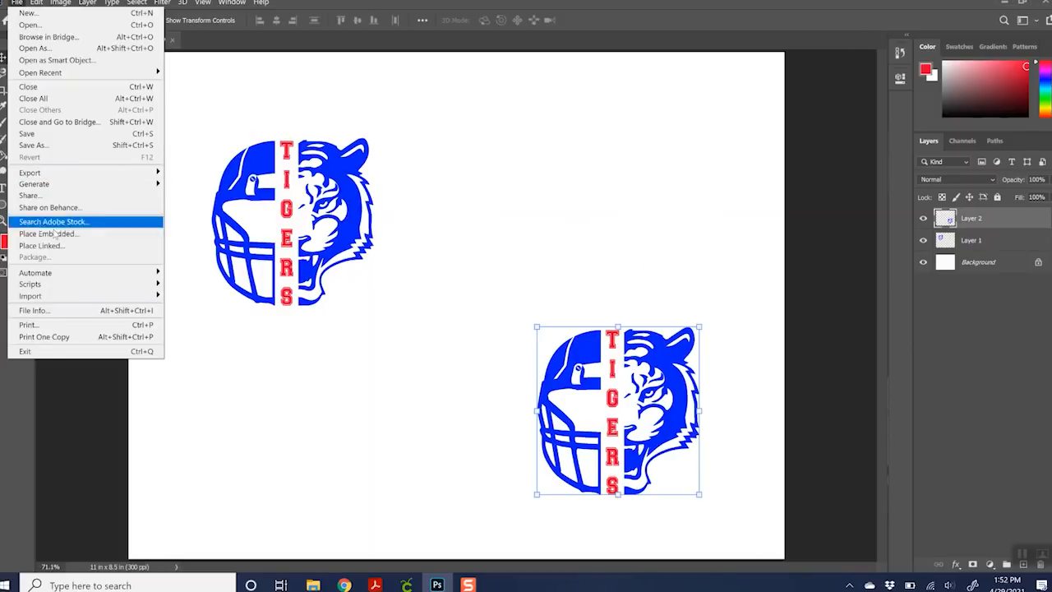
pyautogui.click(47, 325)
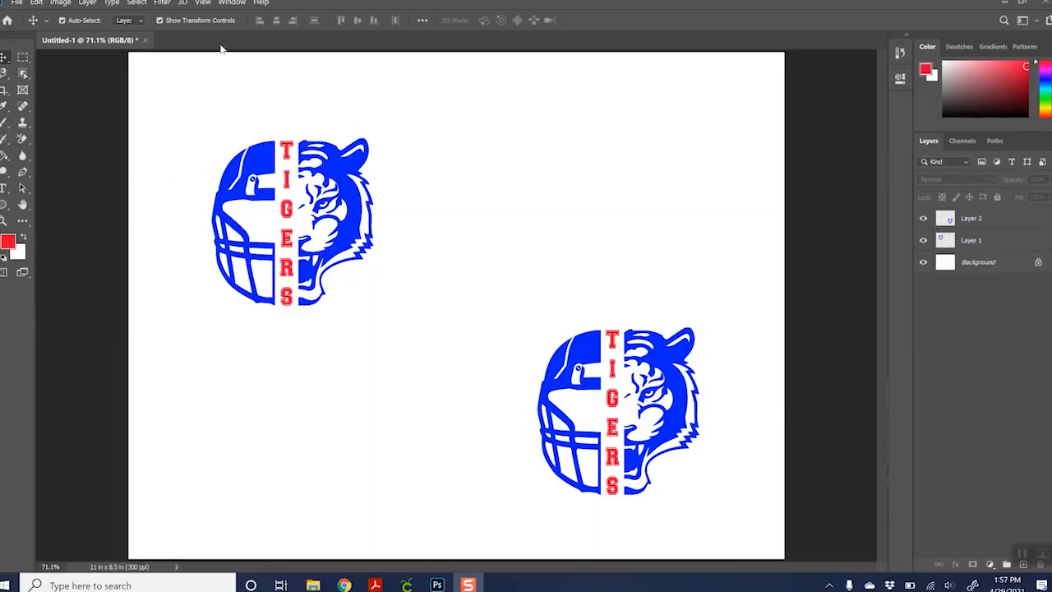
# Delete both Tigers designs from the page, leaving only the white background
pyautogui.click(255, 175)
pyautogui.press('Delete')
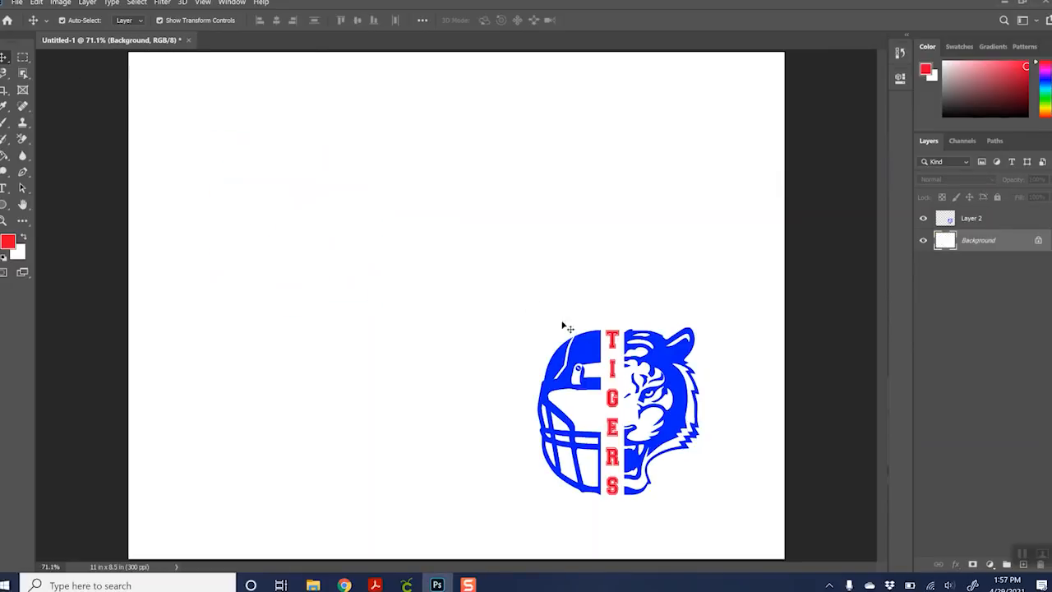
pyautogui.click(597, 353)
pyautogui.press('Delete')
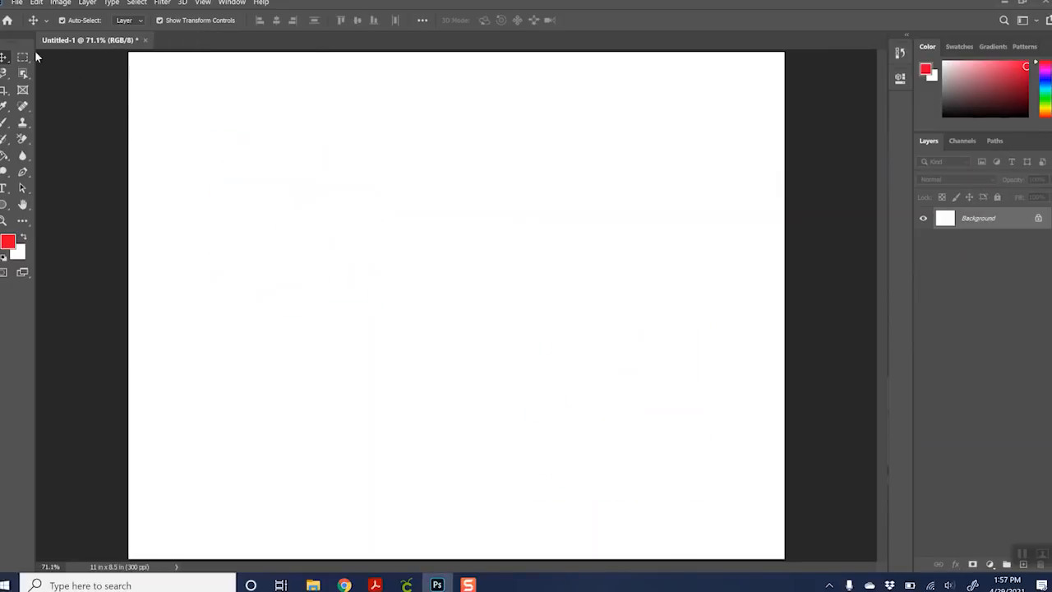
# Open Watermelon Digital Papers-05.jpg and the SHOT01.png shot glass template, and look over both documents
pyautogui.click(16, 2)
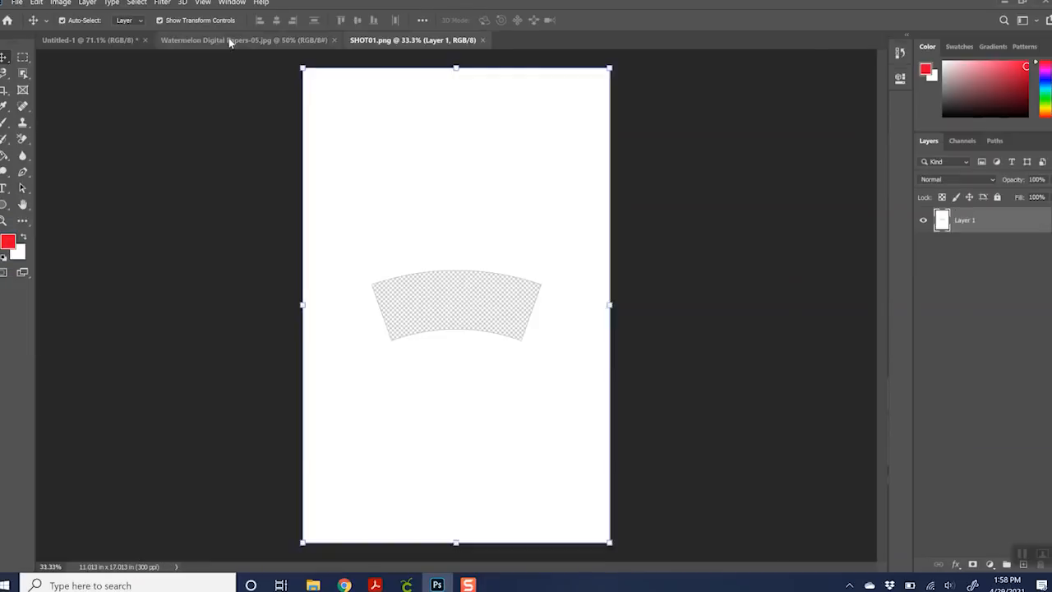
pyautogui.click(230, 41)
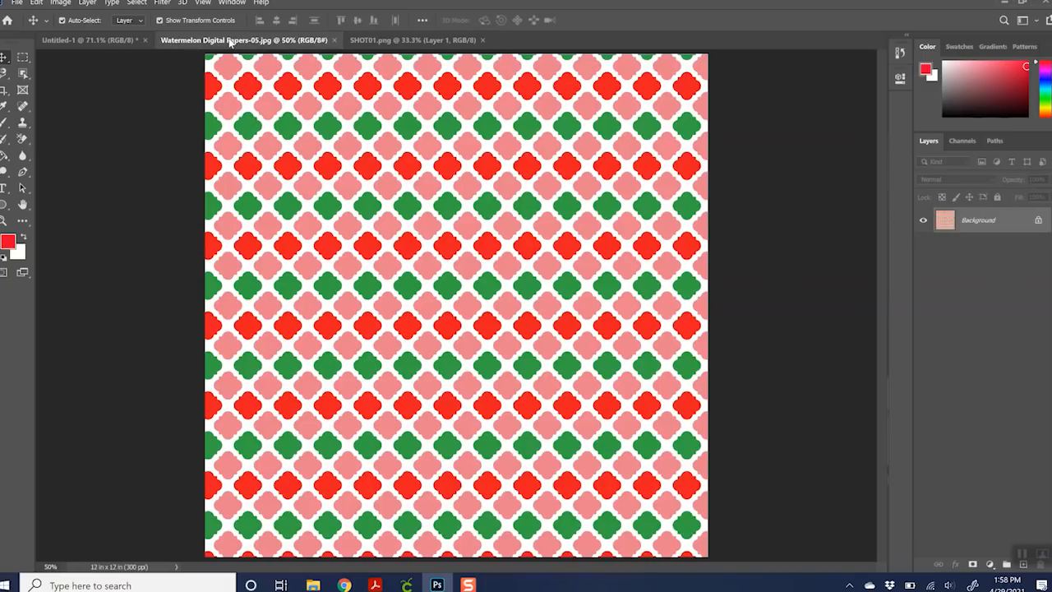
pyautogui.click(380, 41)
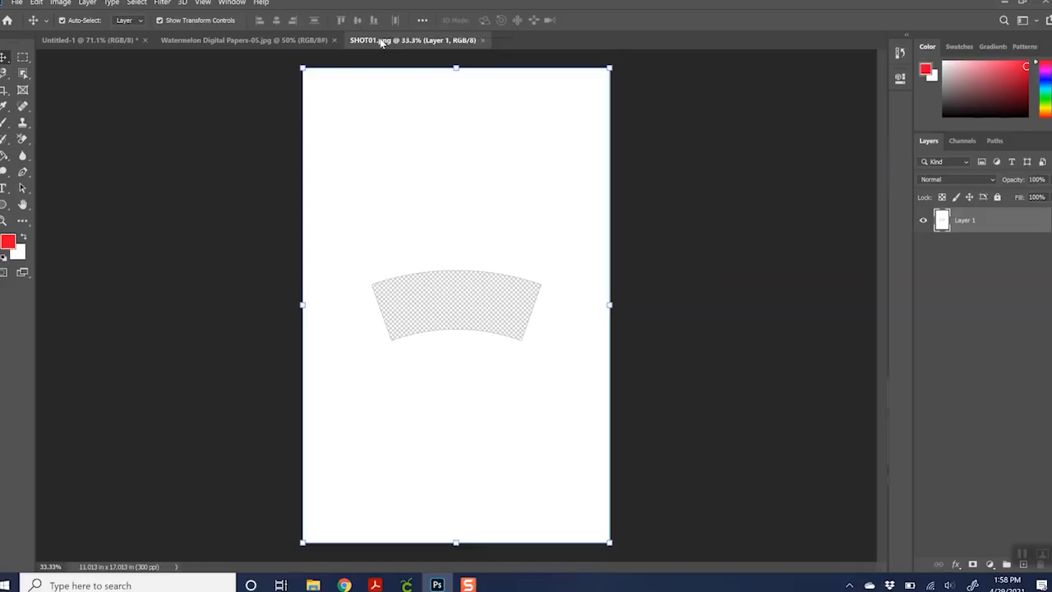
pyautogui.click(223, 41)
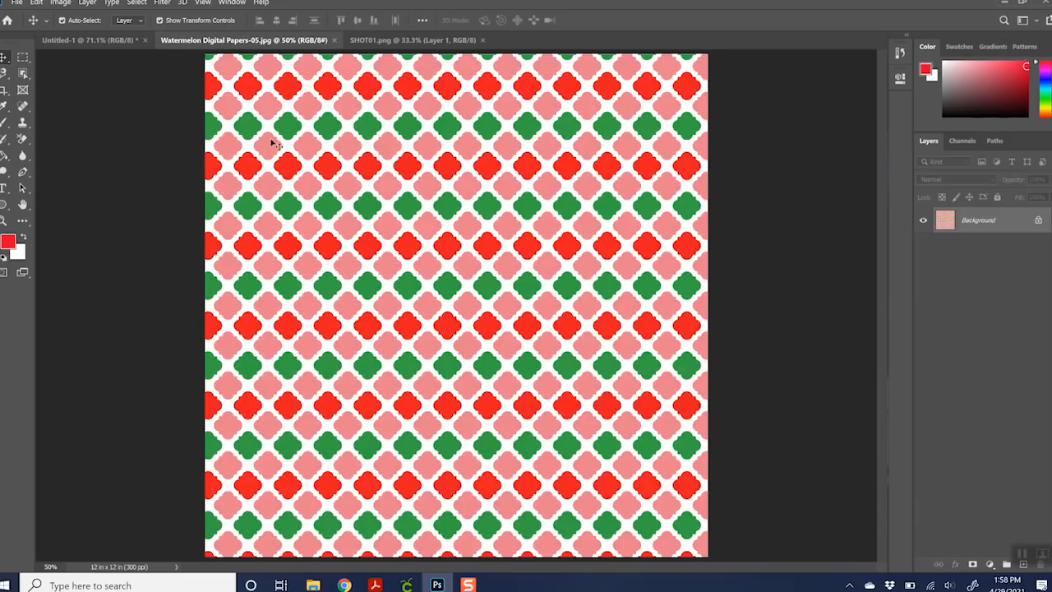
# Duplicate the watermelon paper's Background layer into the Untitled-1 document
pyautogui.rightClick(971, 222)
pyautogui.click(971, 242)
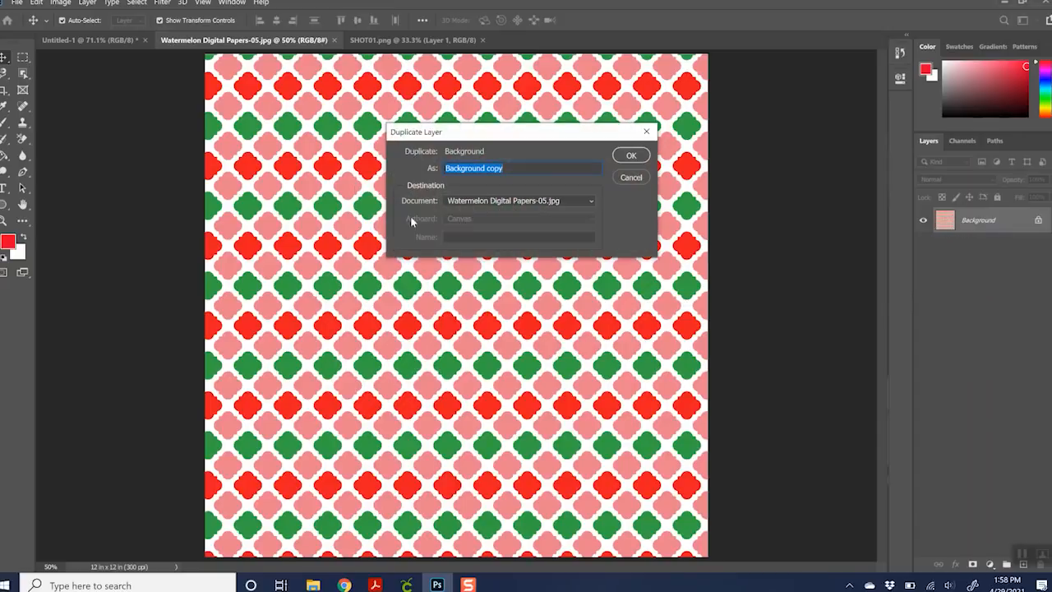
pyautogui.click(536, 201)
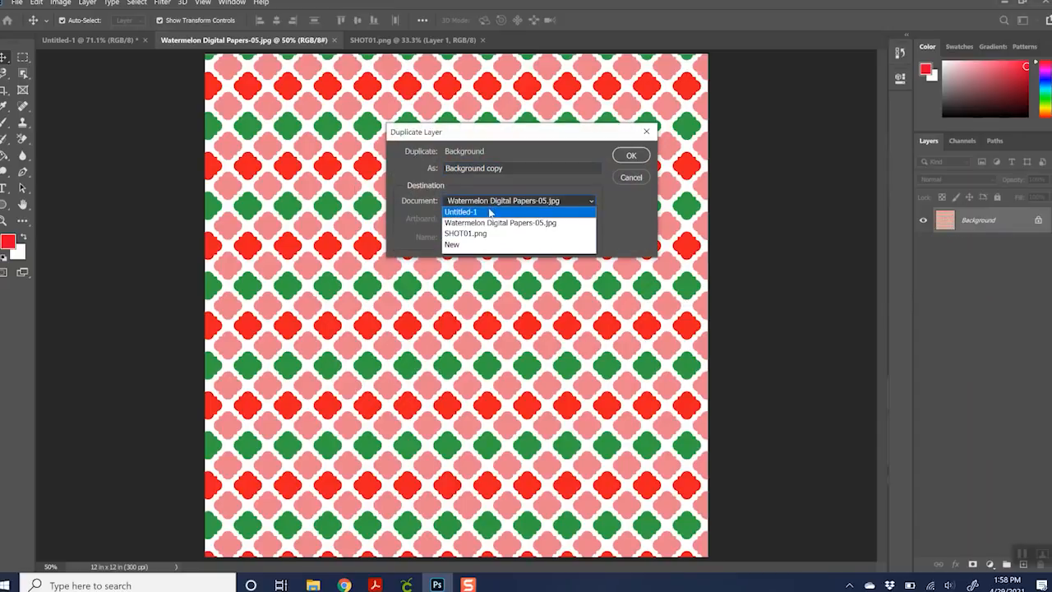
pyautogui.click(491, 211)
pyautogui.click(629, 157)
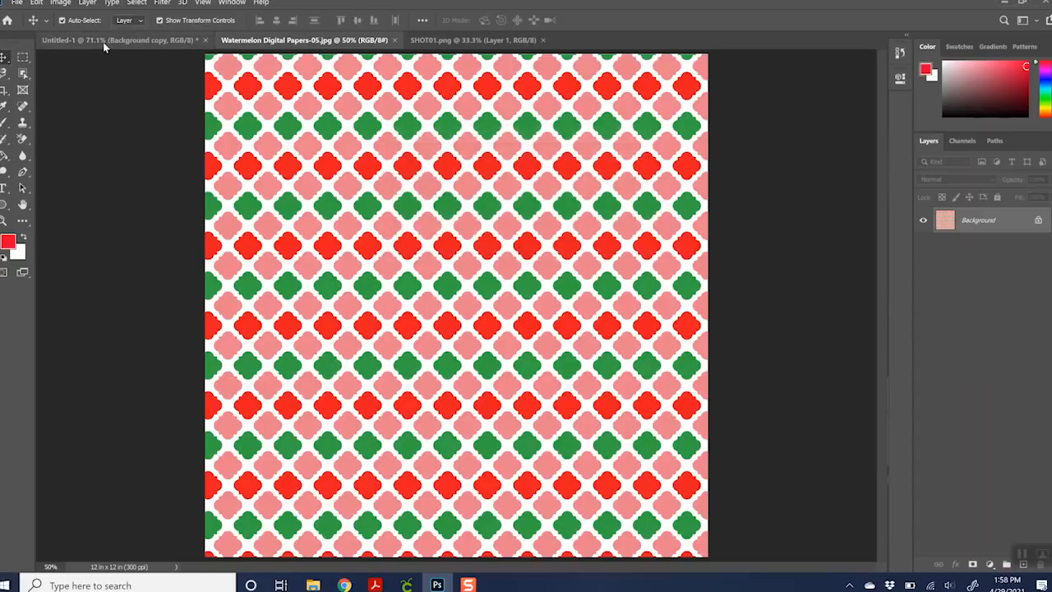
# Scale down the watermelon pattern layer in Untitled-1 and position it within the page
pyautogui.click(103, 45)
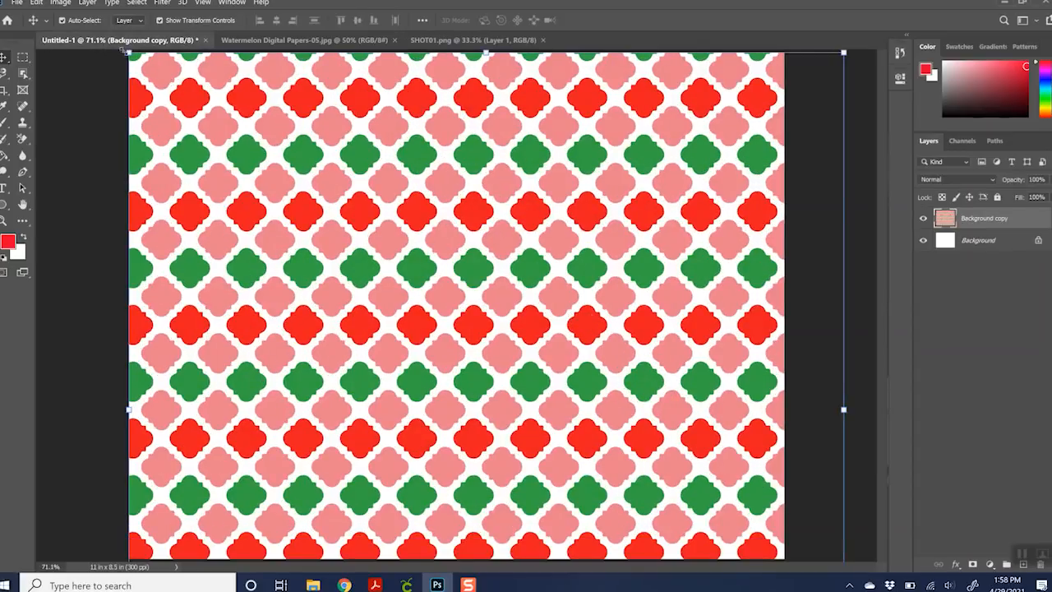
pyautogui.hotkey('ctrl', 't')
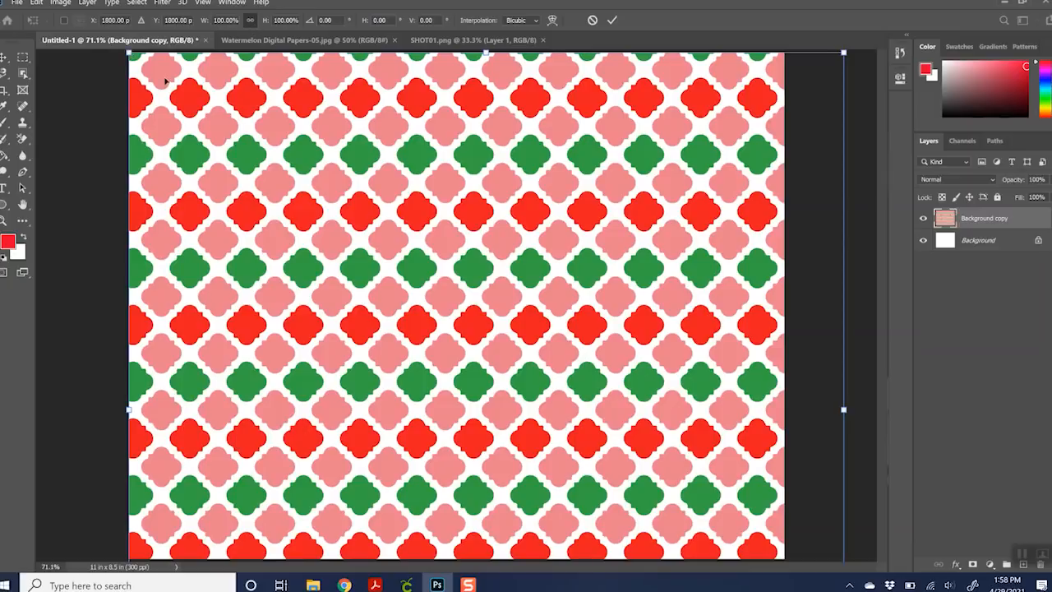
pyautogui.moveTo(130, 55); pyautogui.dragTo(375, 303)
pyautogui.moveTo(339, 218); pyautogui.dragTo(355, 170)
pyautogui.moveTo(201, 71); pyautogui.dragTo(316, 183)
pyautogui.moveTo(386, 276); pyautogui.dragTo(362, 213)
# Duplicate the shot glass template layer from SHOT01.png into the Untitled-1 document
pyautogui.click(448, 41)
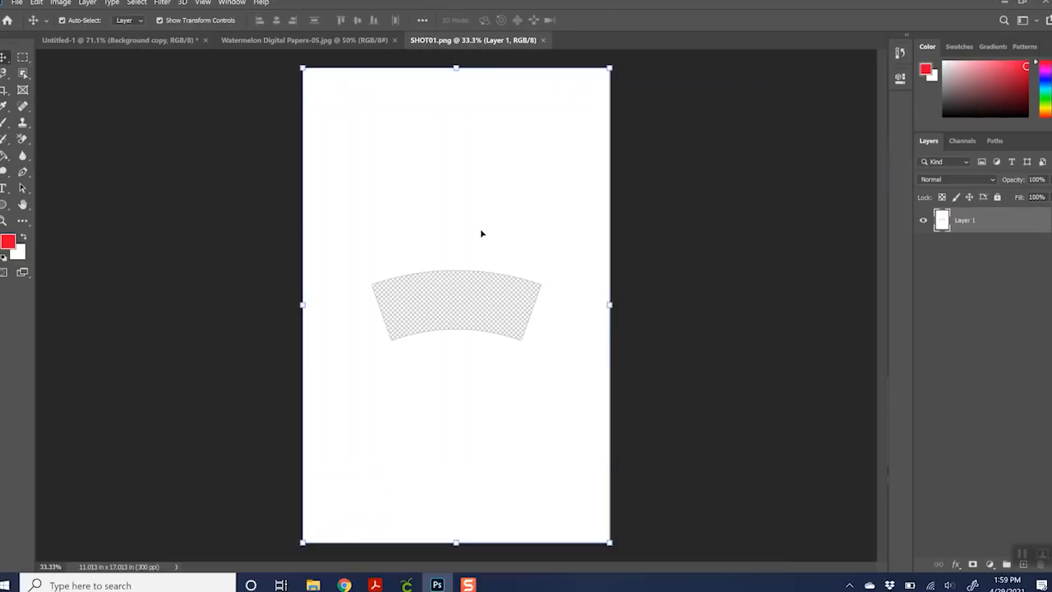
pyautogui.rightClick(1000, 234)
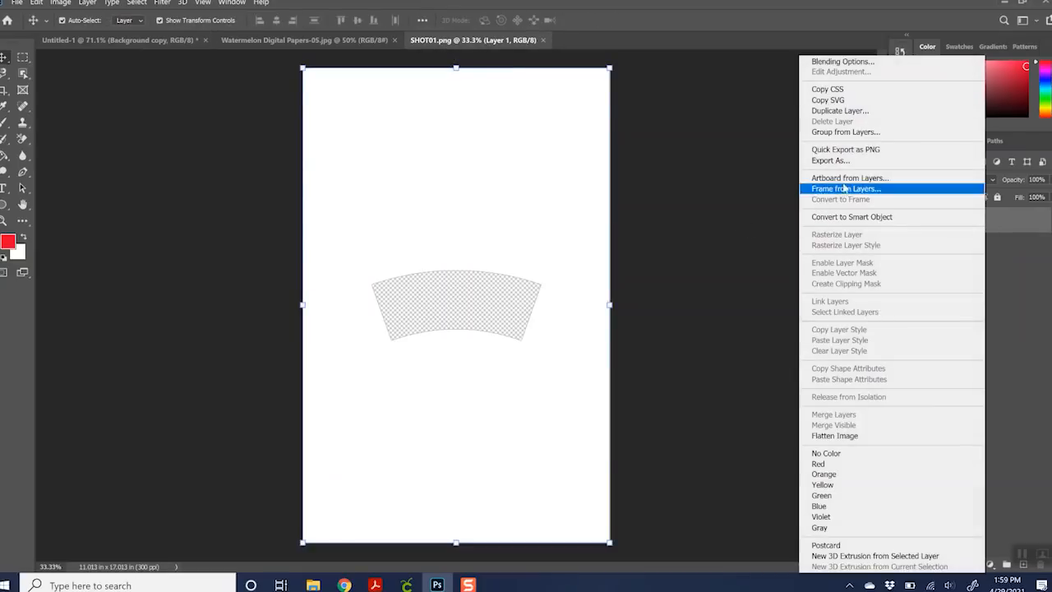
pyautogui.click(846, 111)
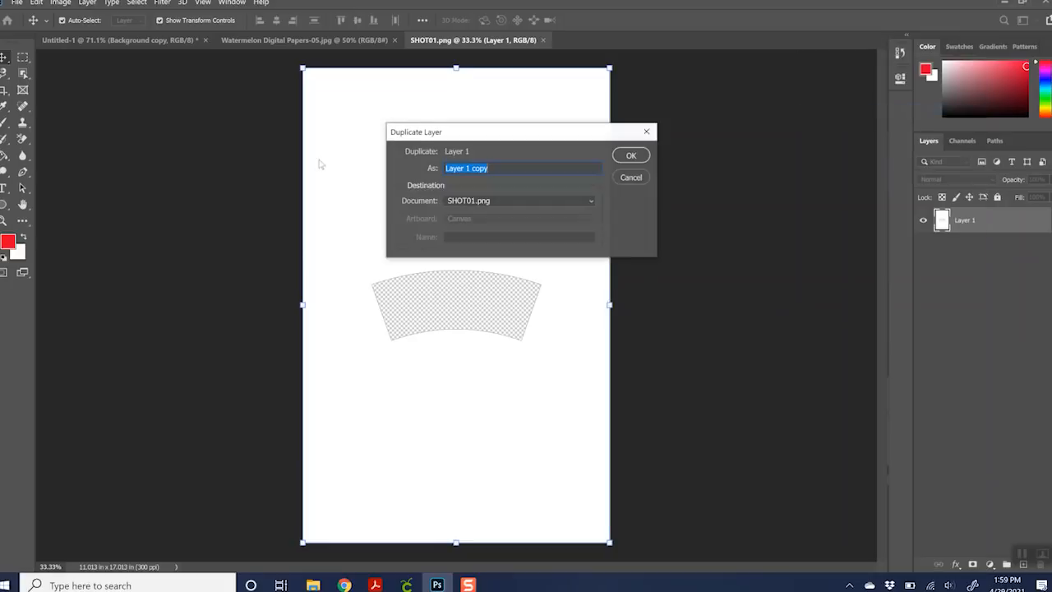
pyautogui.click(492, 200)
pyautogui.click(490, 212)
pyautogui.click(630, 155)
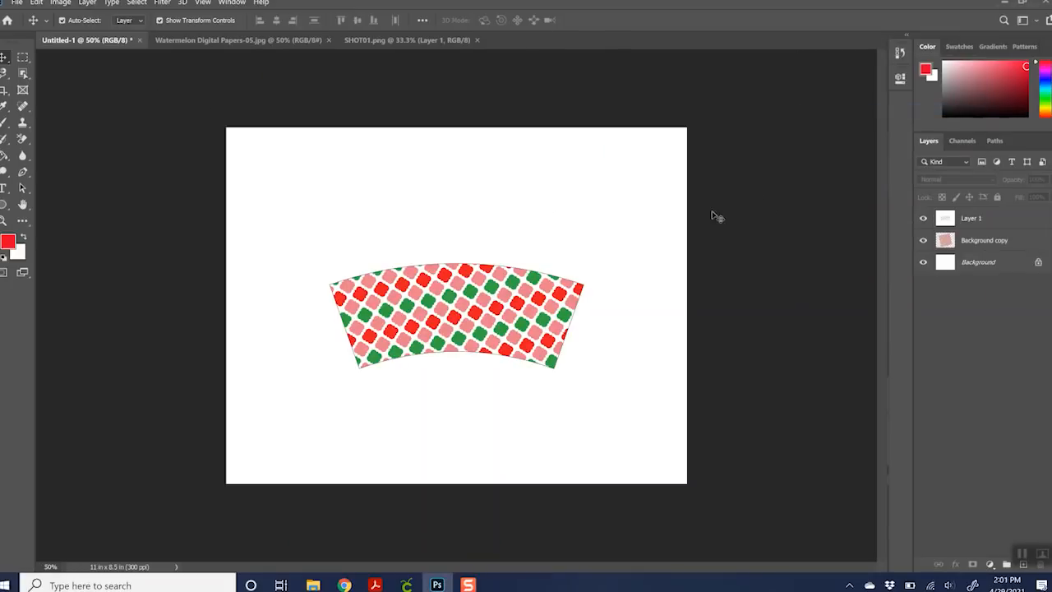
# Rotate the shot glass template layer in Untitled-1 by 90° and reposition its cutout over the watermelon pattern
pyautogui.click(580, 211)
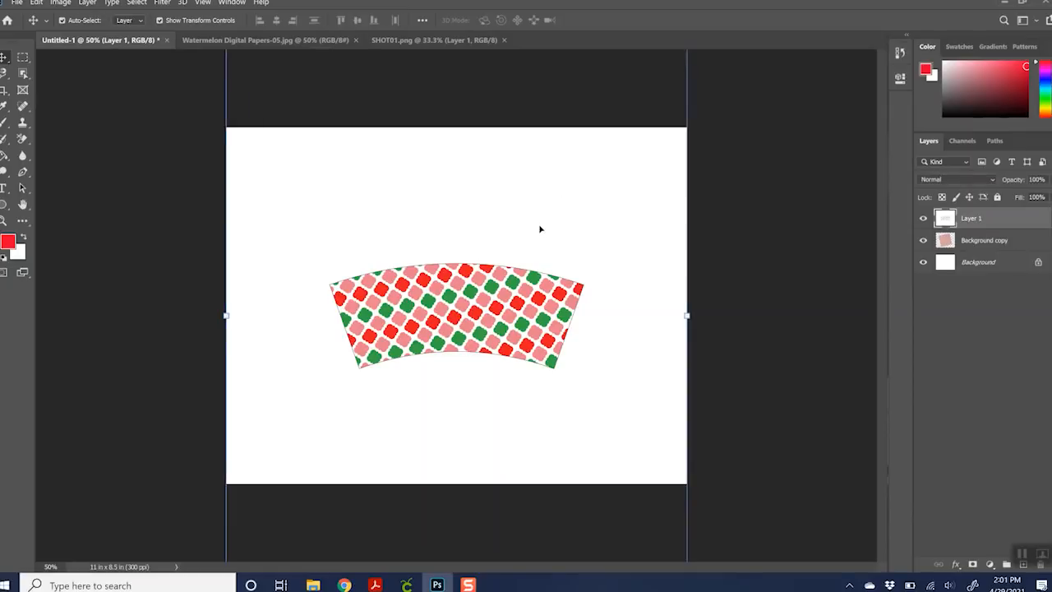
pyautogui.moveTo(520, 210); pyautogui.dragTo(515, 345)
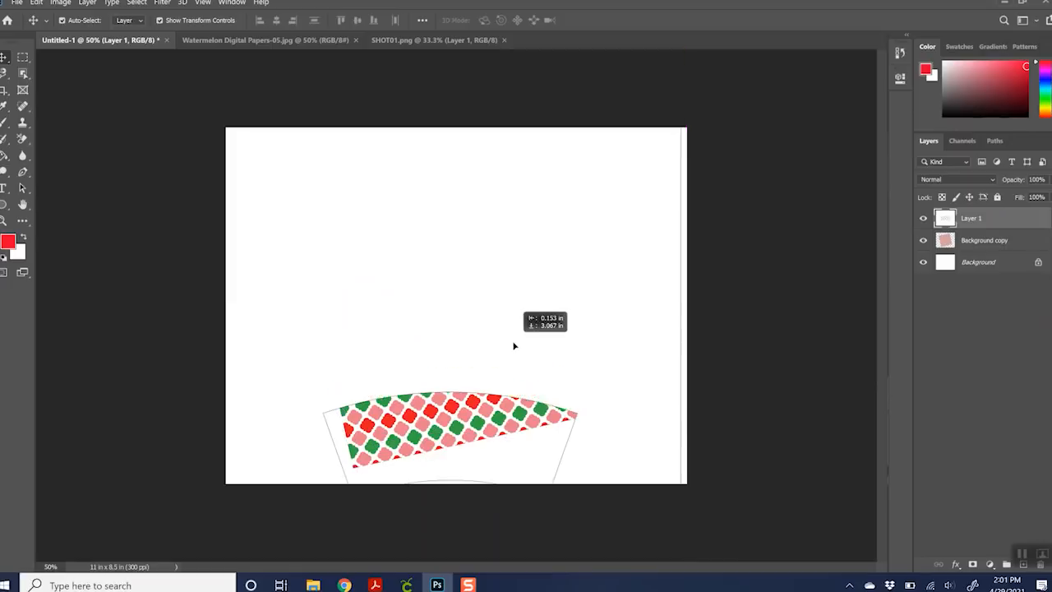
pyautogui.moveTo(521, 252); pyautogui.dragTo(524, 283)
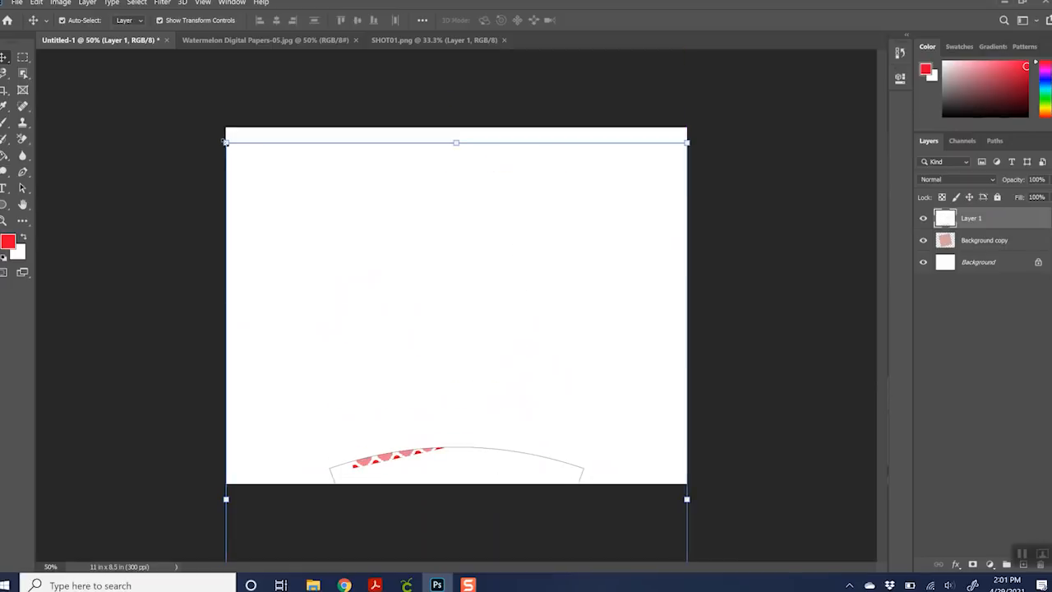
pyautogui.hotkey('ctrl', 't')
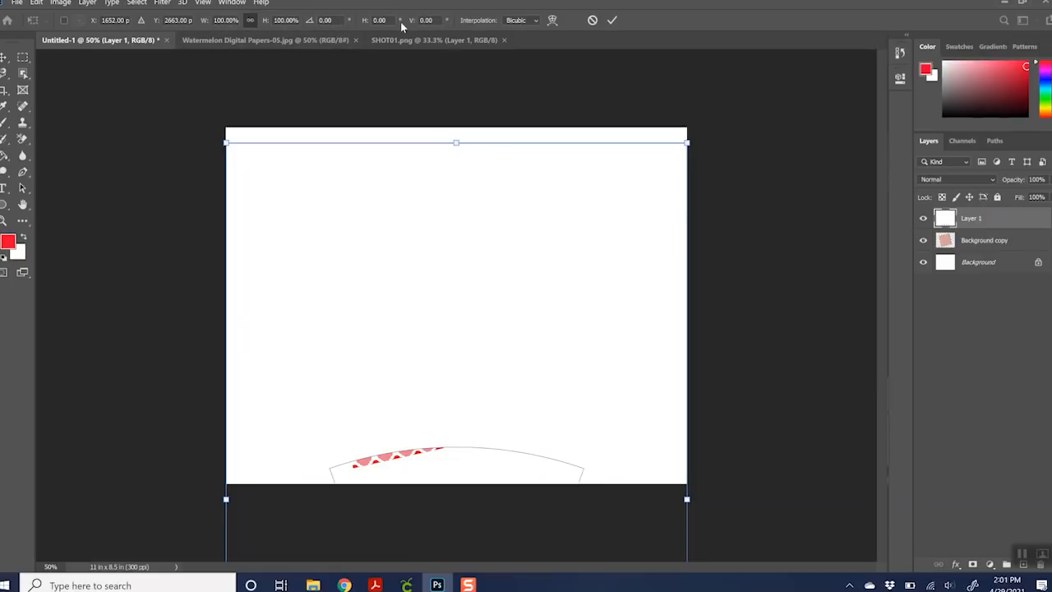
pyautogui.click(325, 19)
pyautogui.write('90')
pyautogui.press('Tab')
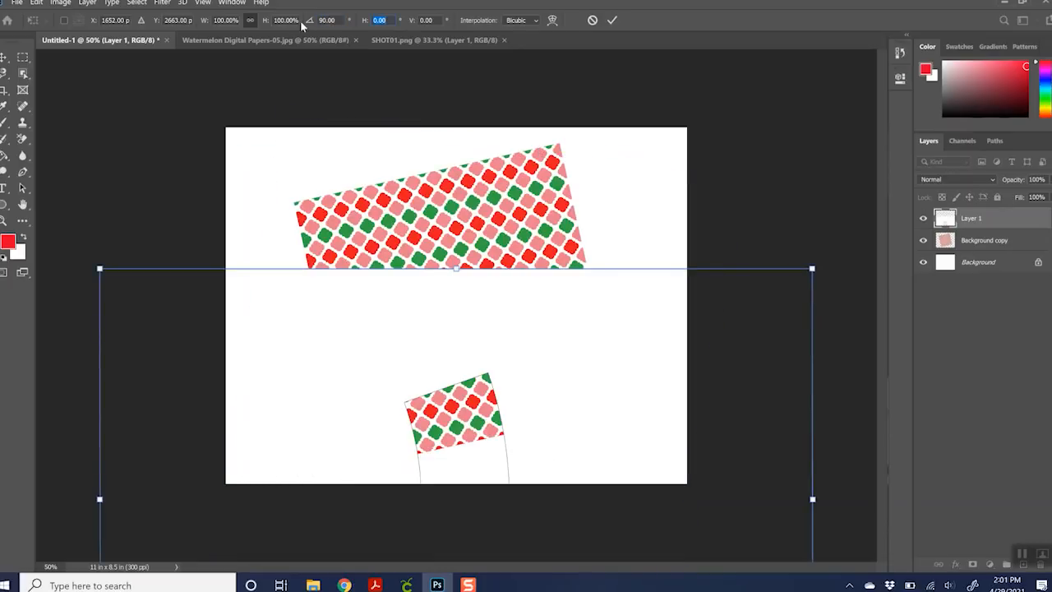
pyautogui.moveTo(449, 338); pyautogui.dragTo(440, 145)
pyautogui.press('Return')
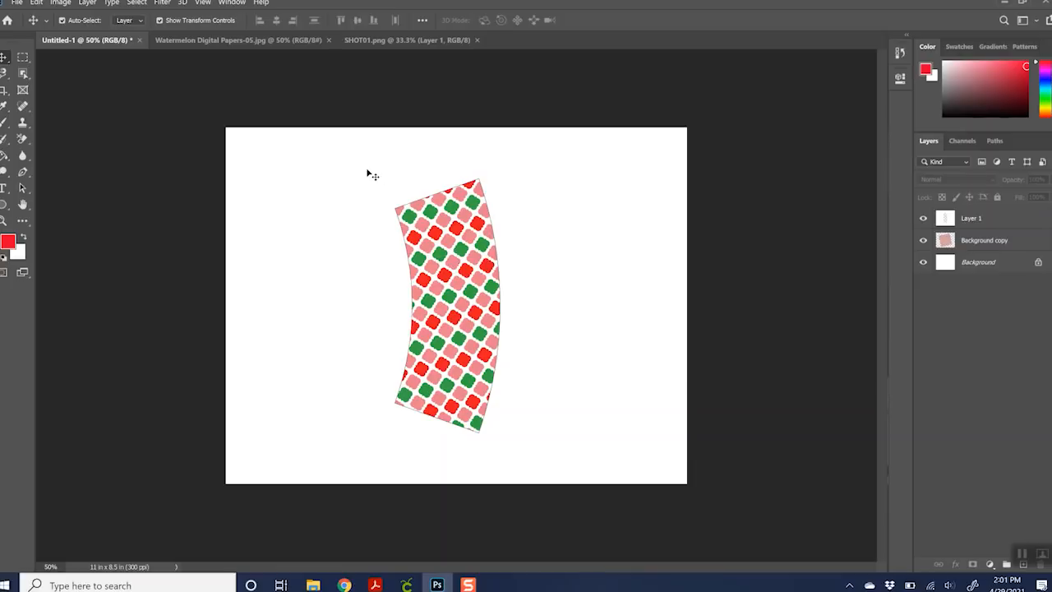
pyautogui.click(394, 41)
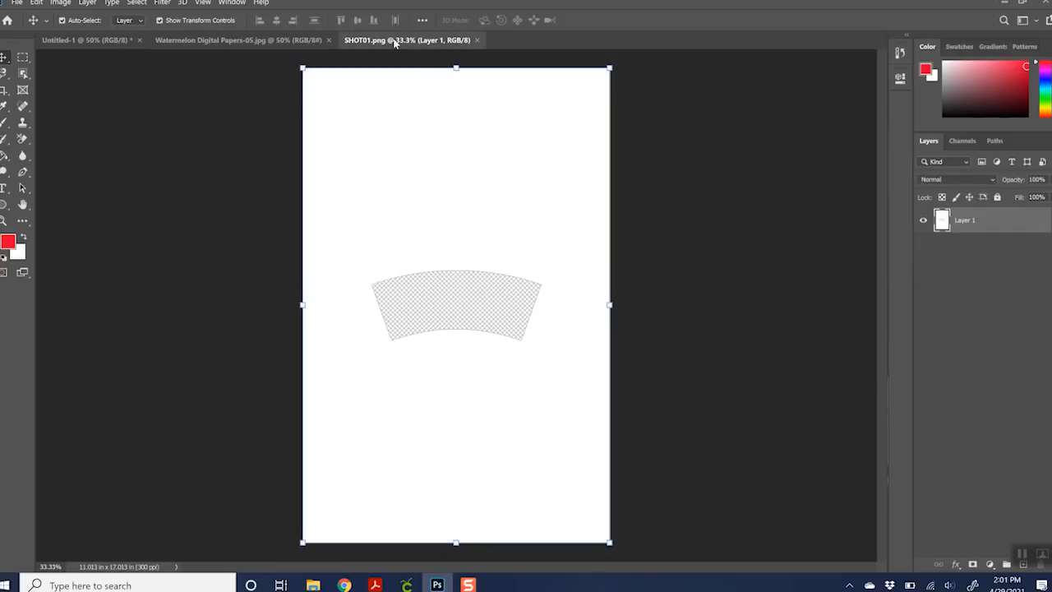
pyautogui.moveTo(458, 183); pyautogui.dragTo(611, 233)
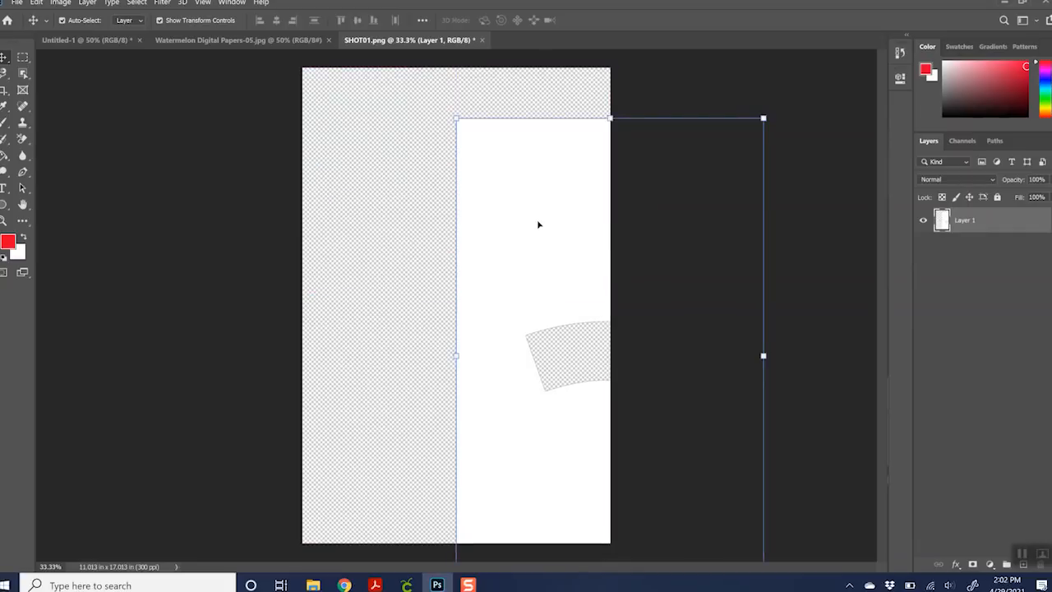
pyautogui.hotkey('ctrl', 'z')
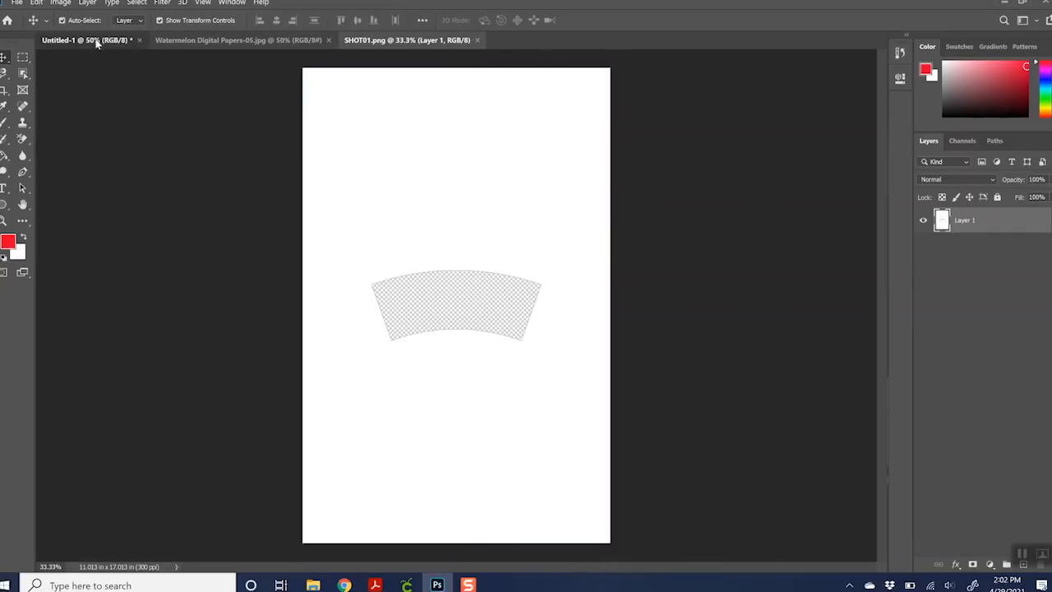
# Delete the watermelon pattern layer from Untitled-1, keeping the rotated shot glass template
pyautogui.click(96, 41)
pyautogui.click(469, 283)
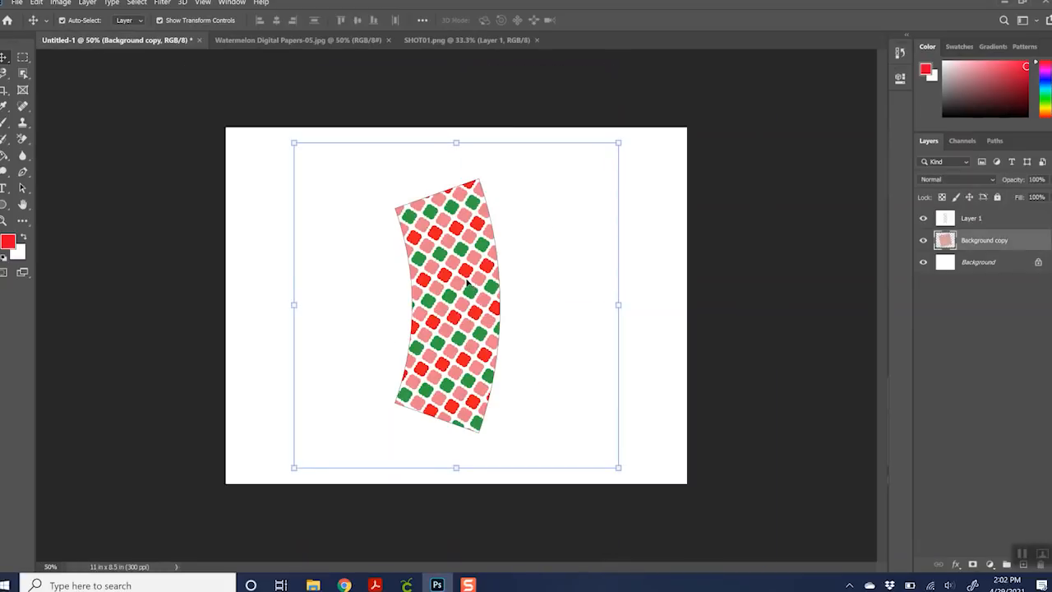
pyautogui.press('Delete')
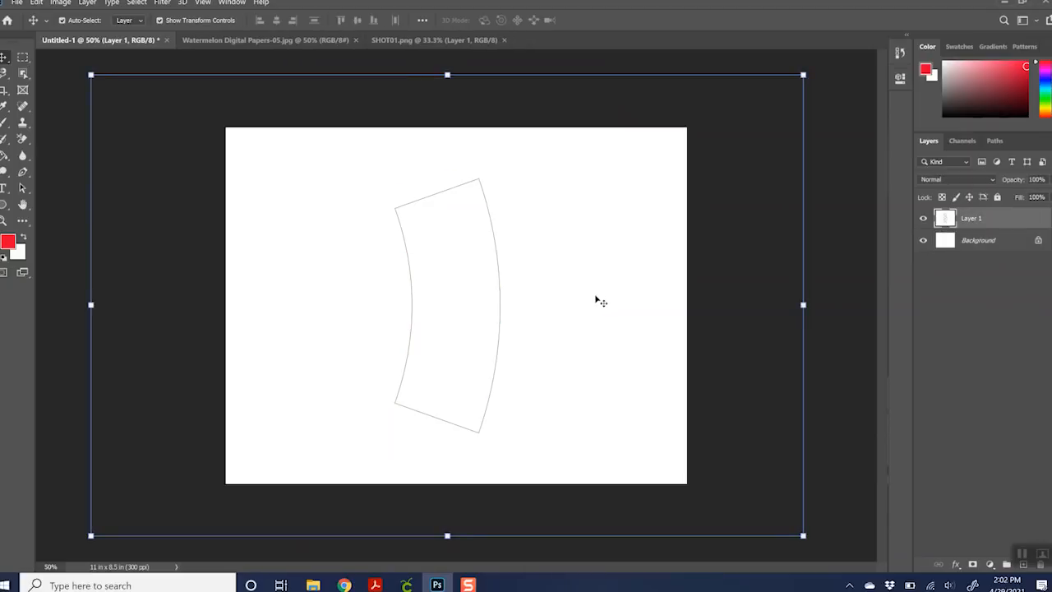